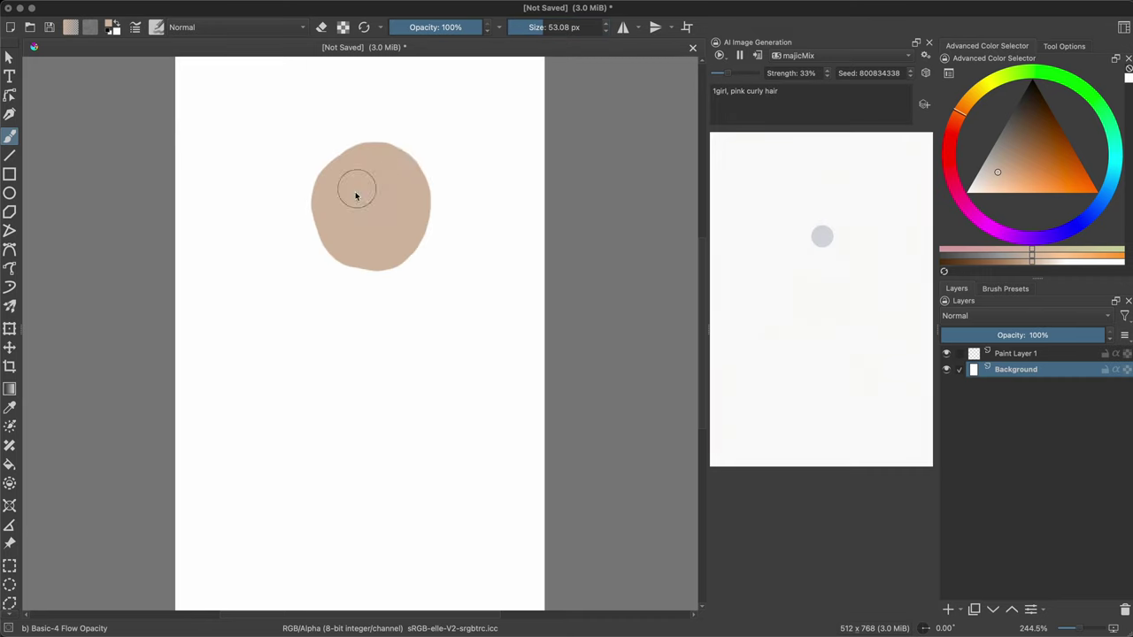
Paint pink hair around the head and skin tones over the face, resizing the brush between strokes.
left_click(978, 217)
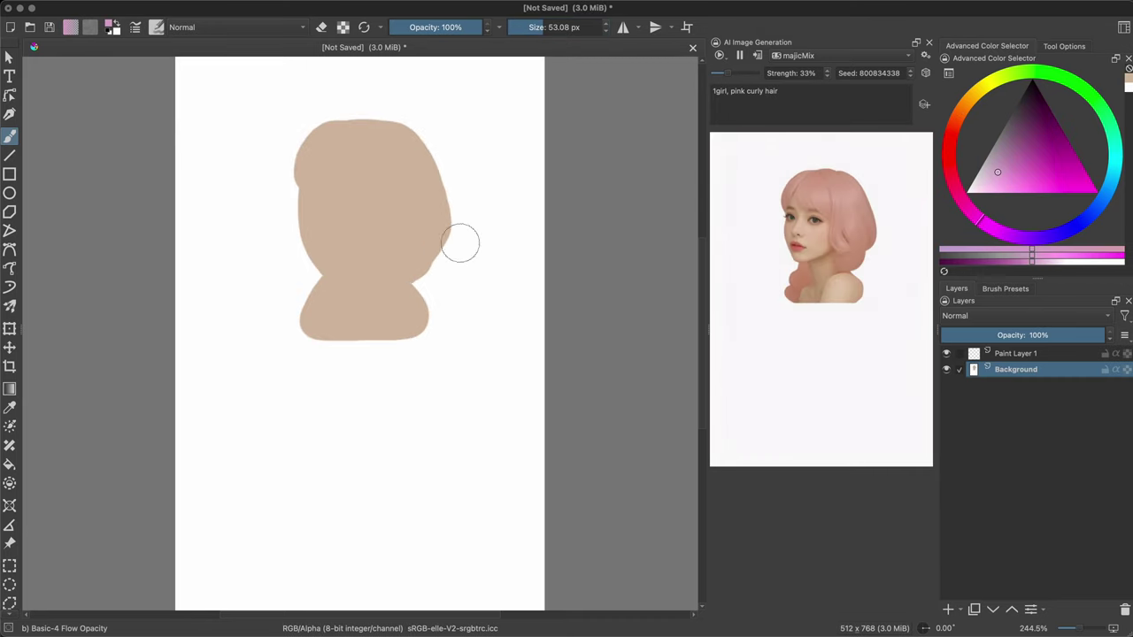
mouse_move(241, 305)
left_mouse_down()
mouse_move(304, 112)
mouse_move(425, 127)
mouse_move(337, 133)
left_mouse_up()
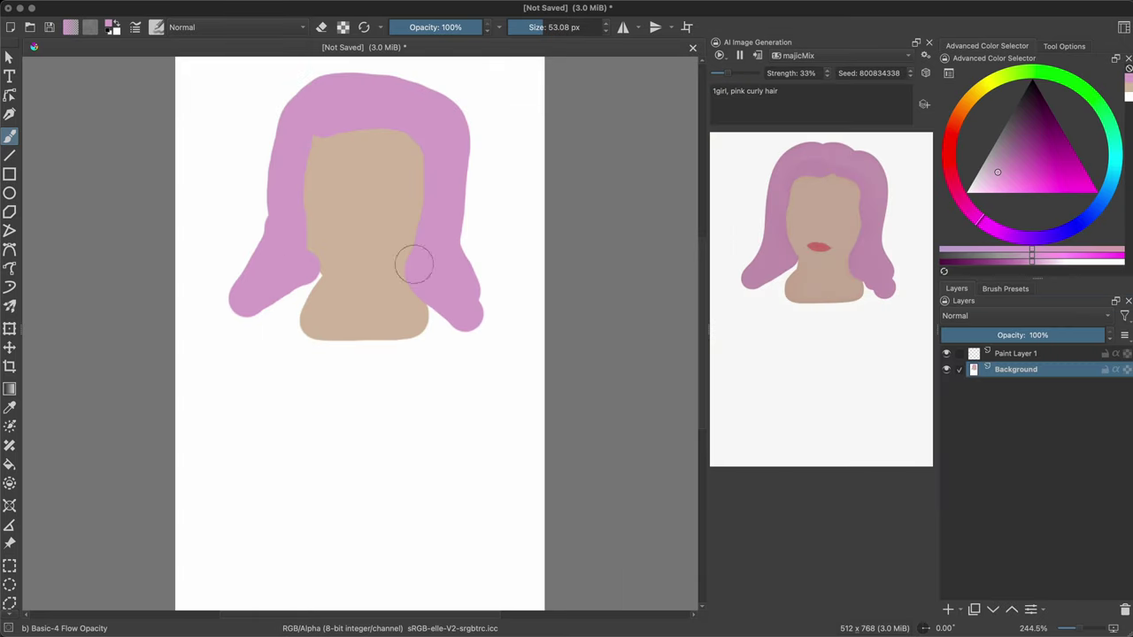
key("bracketright")
left_click(332, 306, "ctrl")
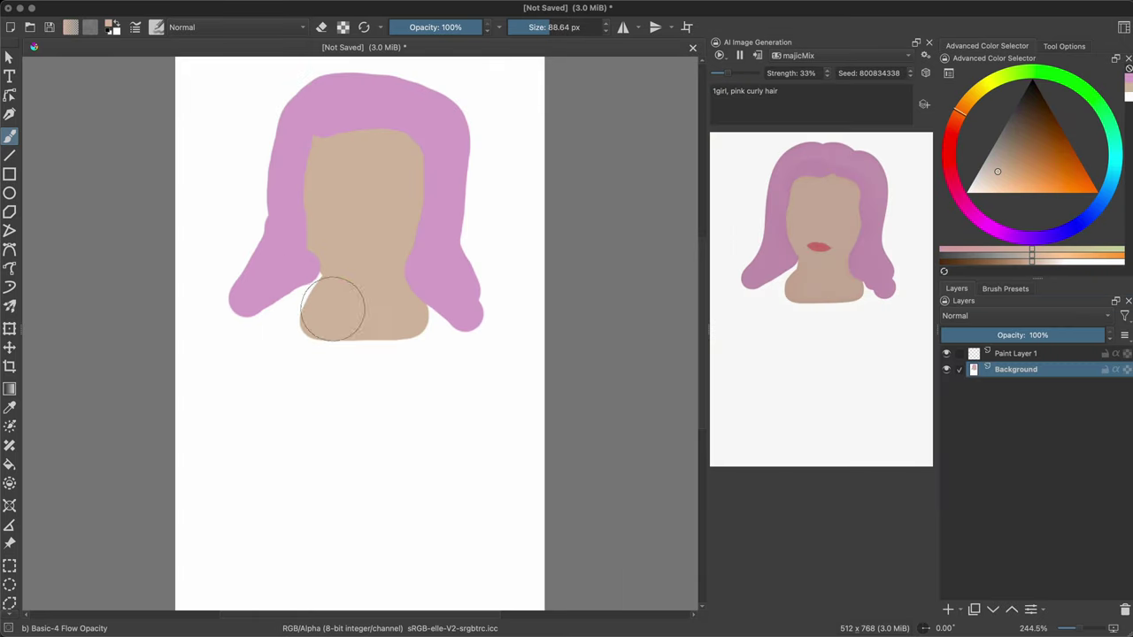
mouse_move(309, 328)
left_mouse_down()
mouse_move(354, 139)
mouse_move(403, 340)
mouse_move(223, 369)
mouse_move(322, 395)
mouse_move(458, 390)
mouse_move(272, 507)
mouse_move(203, 531)
mouse_move(511, 531)
mouse_move(425, 584)
left_mouse_up()
left_click(266, 265, "ctrl")
mouse_move(230, 292)
left_mouse_down()
mouse_move(317, 79)
mouse_move(455, 308)
left_mouse_up()
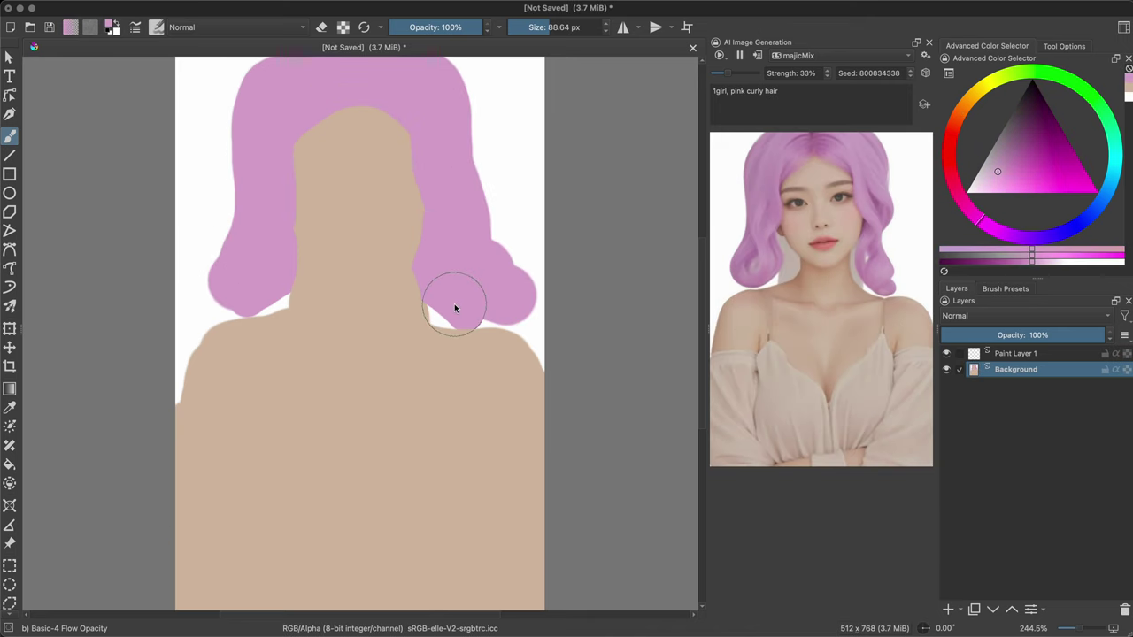
key("bracketleft")
key("bracketleft")
key("bracketleft")
left_click(324, 192, "ctrl")
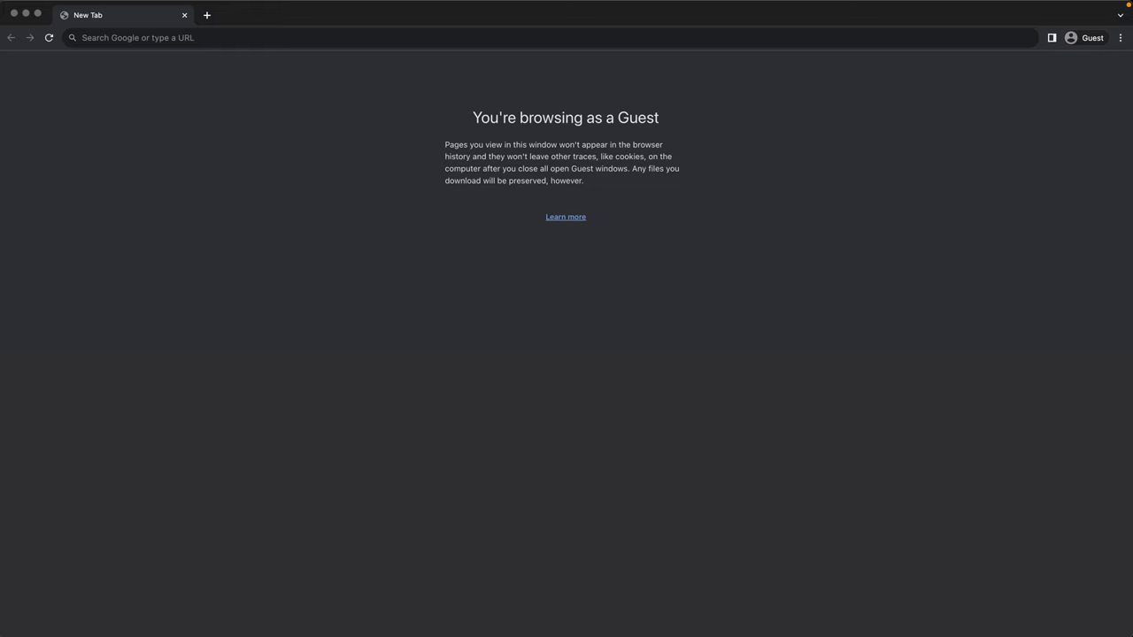
Load krita.org, open All Download Versions and start the macOS installer download.
left_click(167, 43)
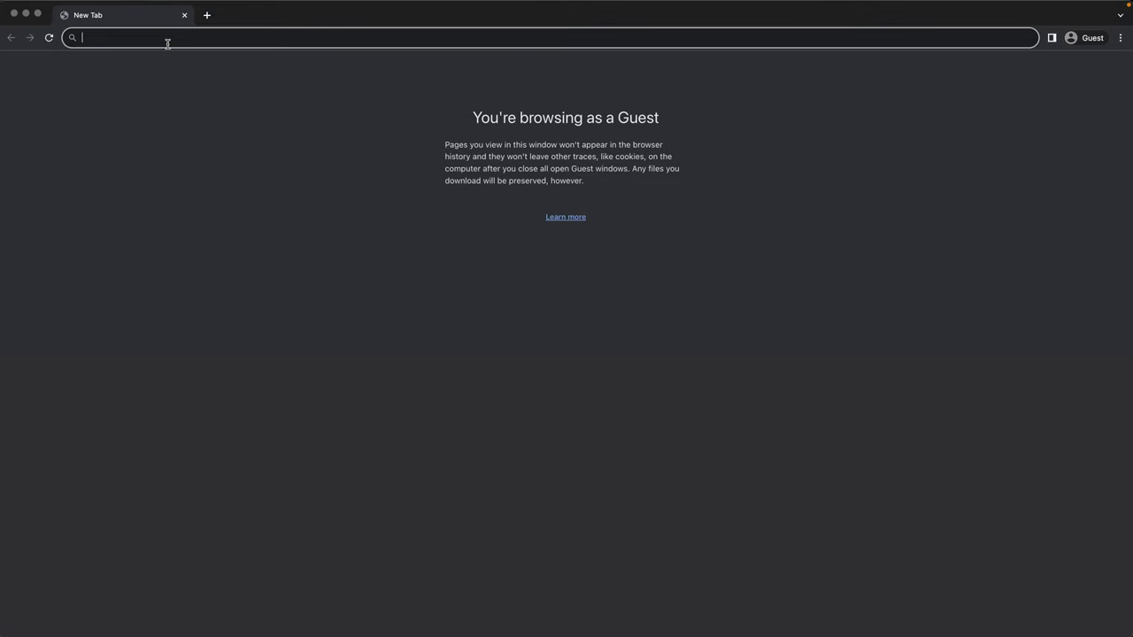
type("krita.o")
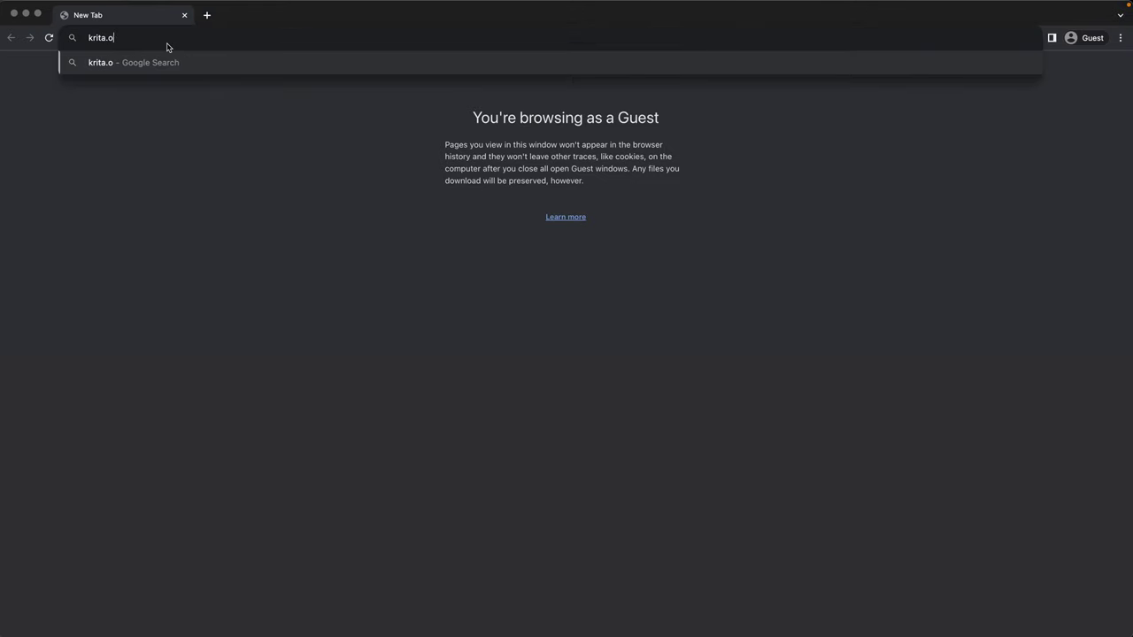
type("rg")
key("Return")
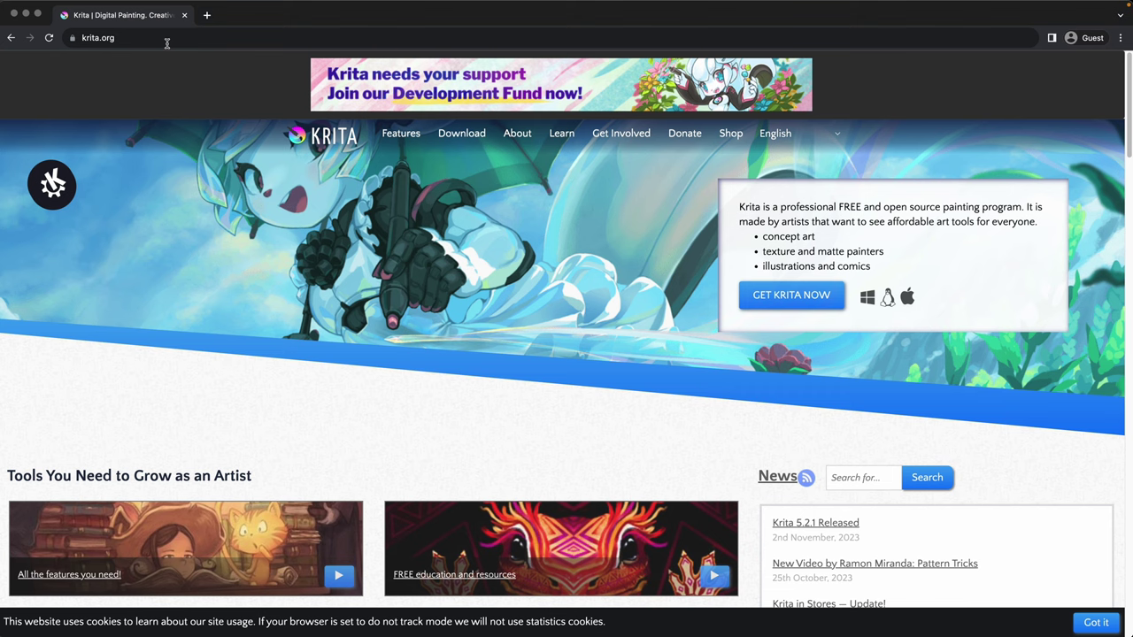
left_click(793, 303)
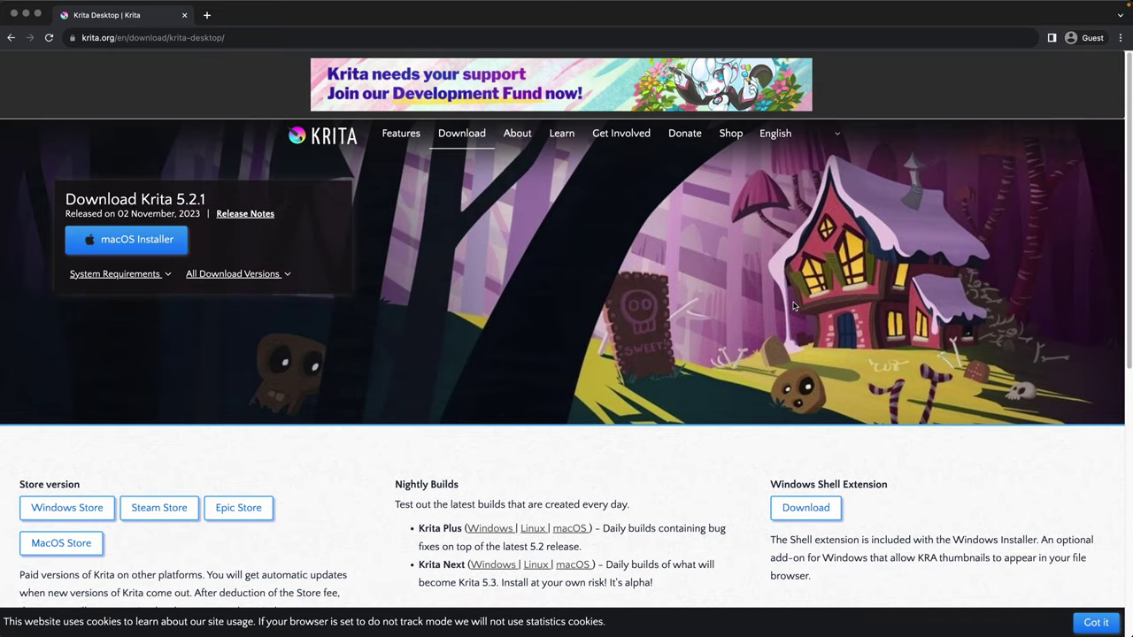
left_click(292, 277)
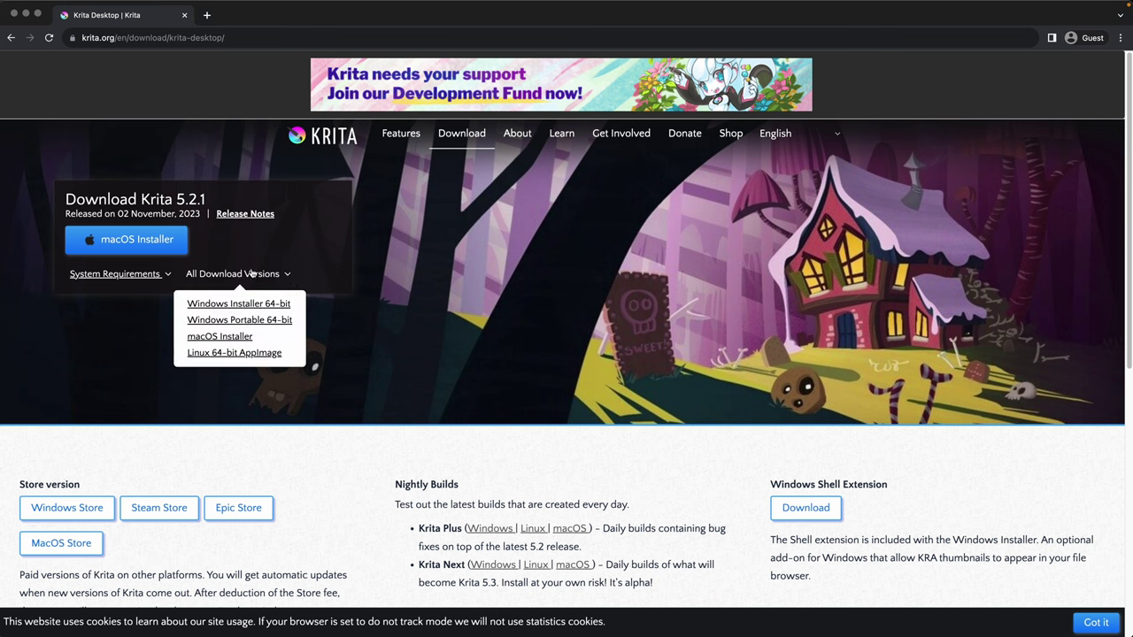
left_click(136, 252)
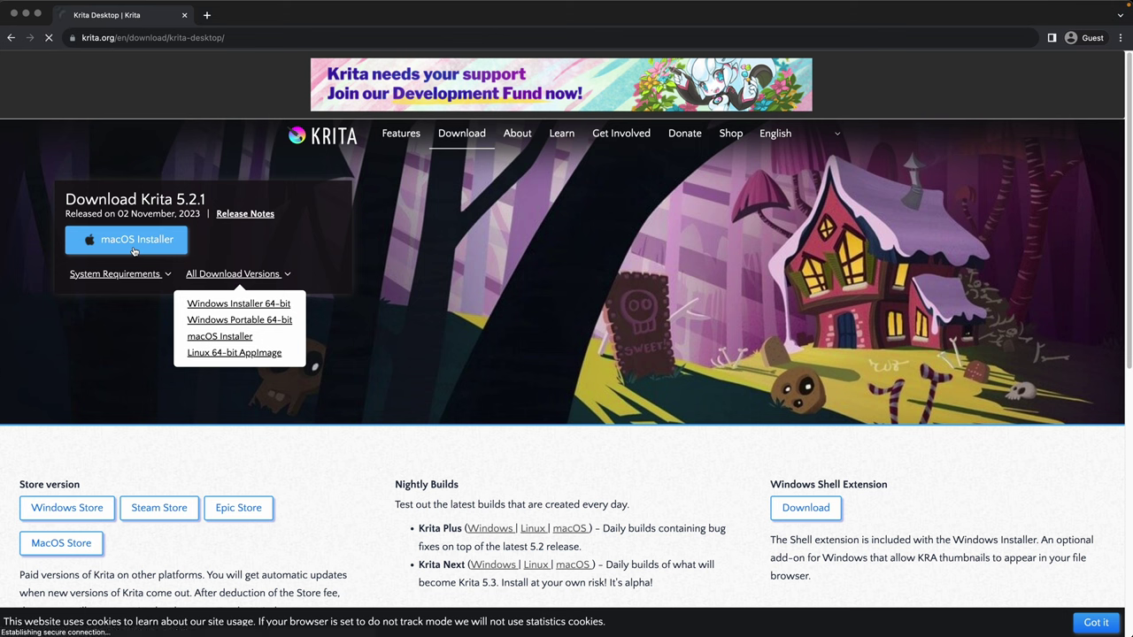
left_click(517, 134)
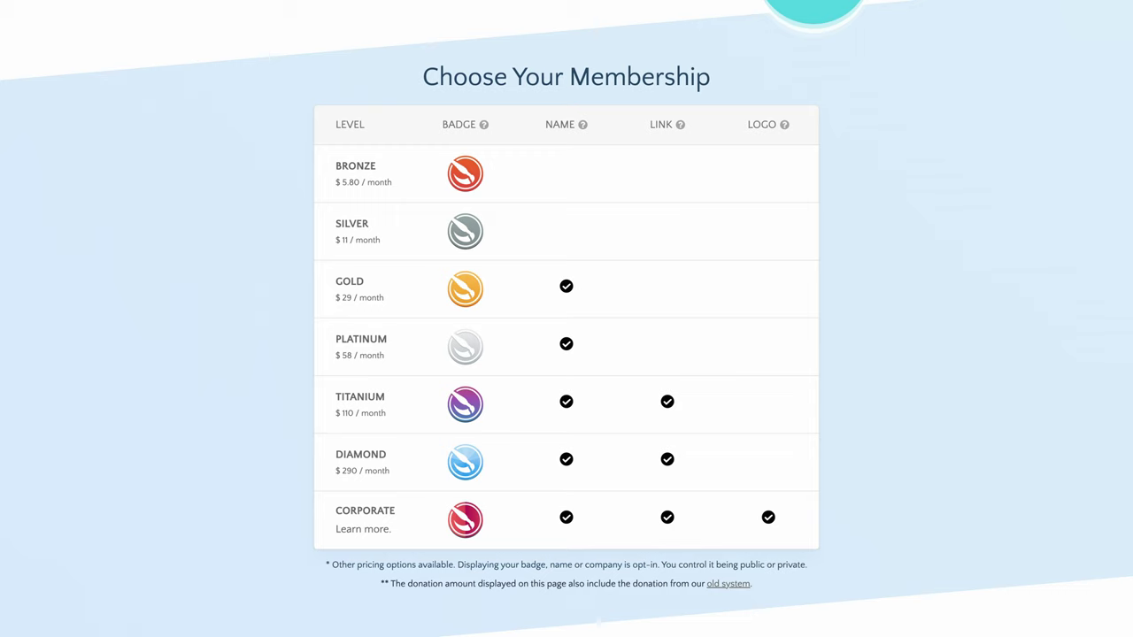
Search 'github krita ai diffusion' and open the Acly/krita-ai-diffusion repository.
type("ub ")
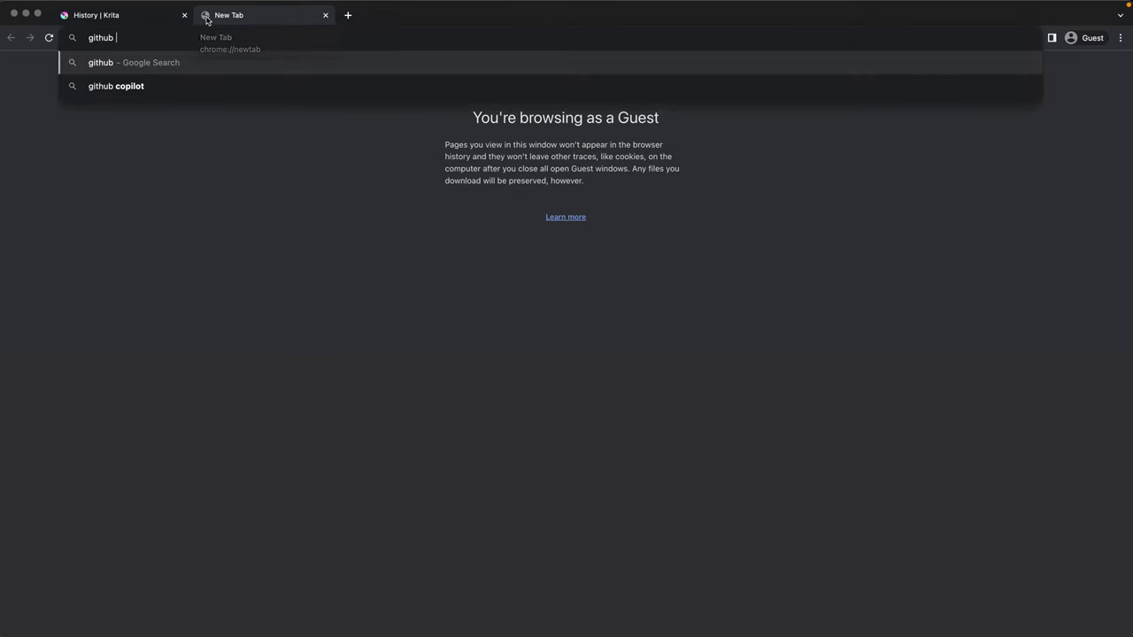
type("krita ai di")
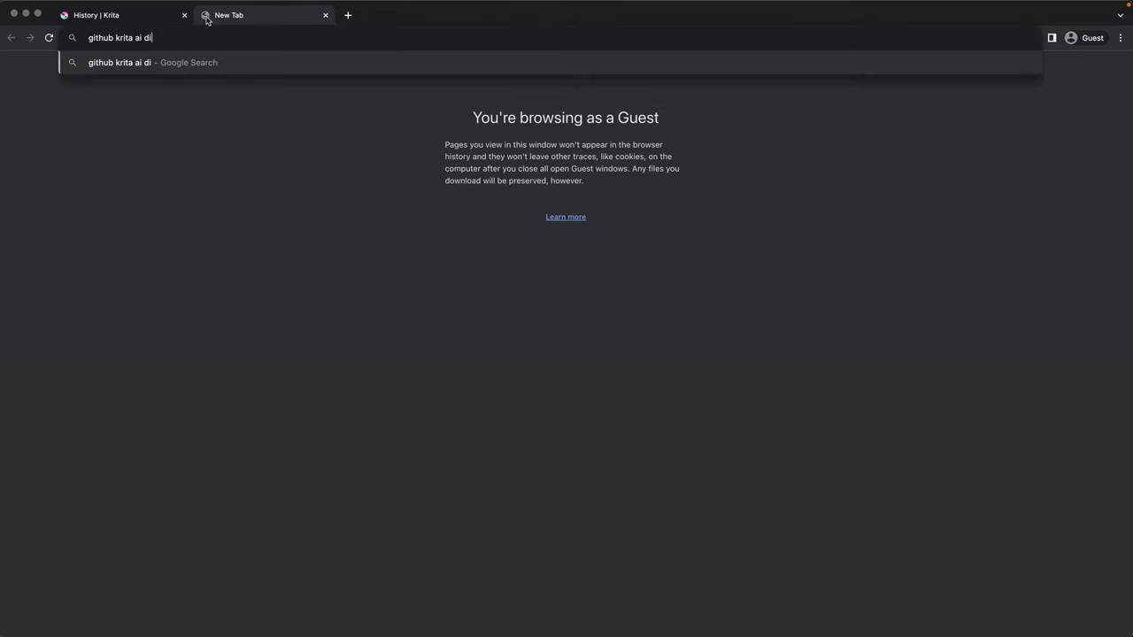
type("ffusion")
key("Return")
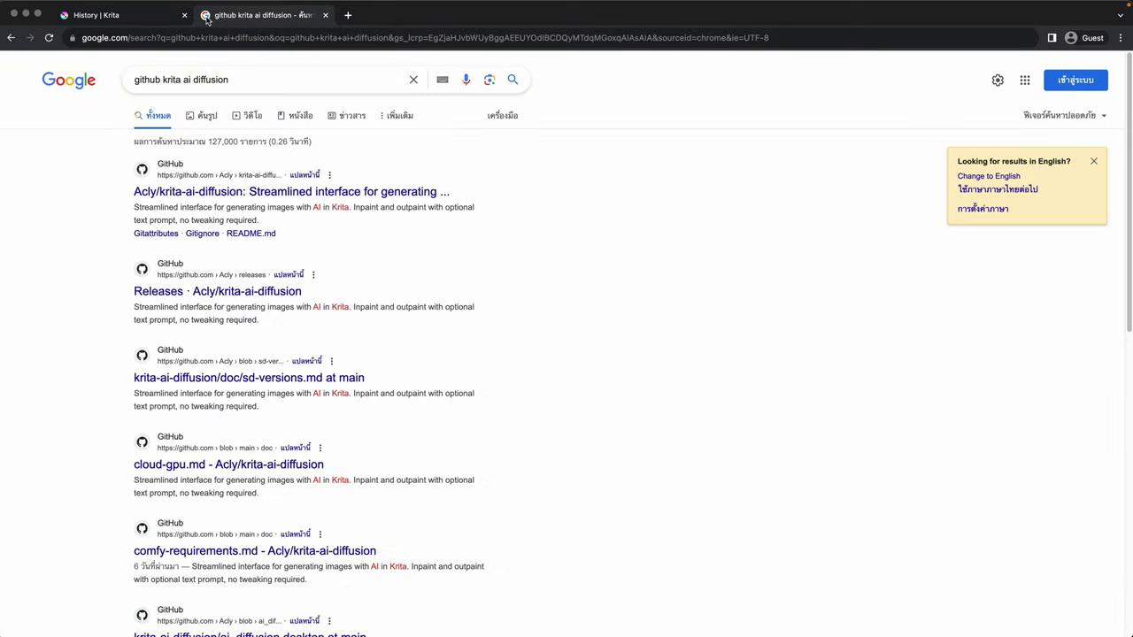
left_click(237, 193)
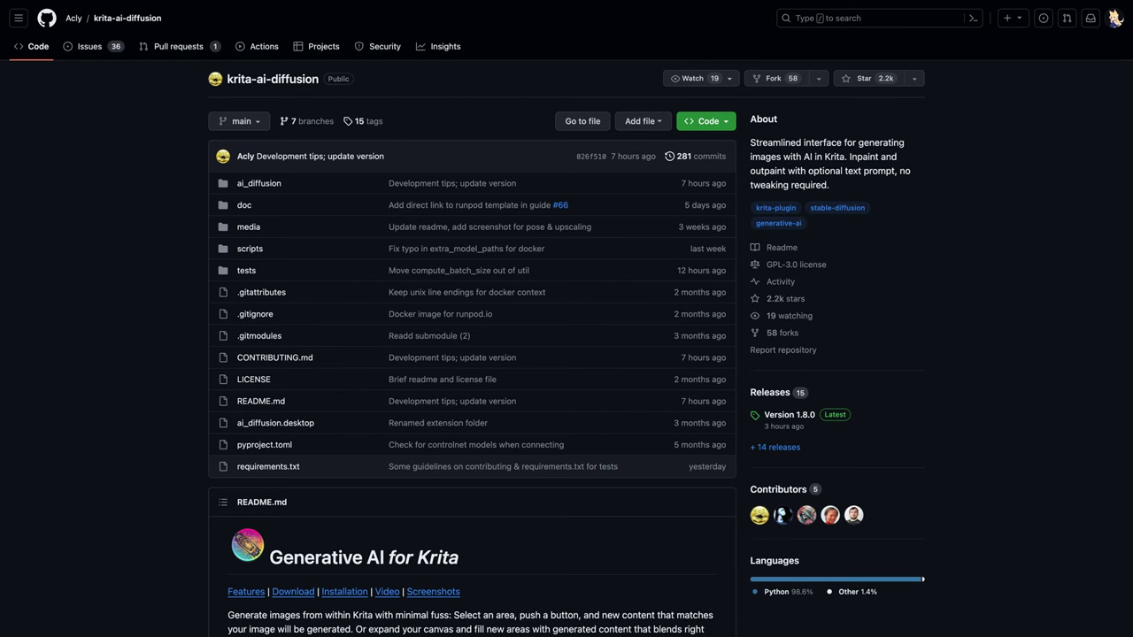
scroll(567, 354, "down", 5)
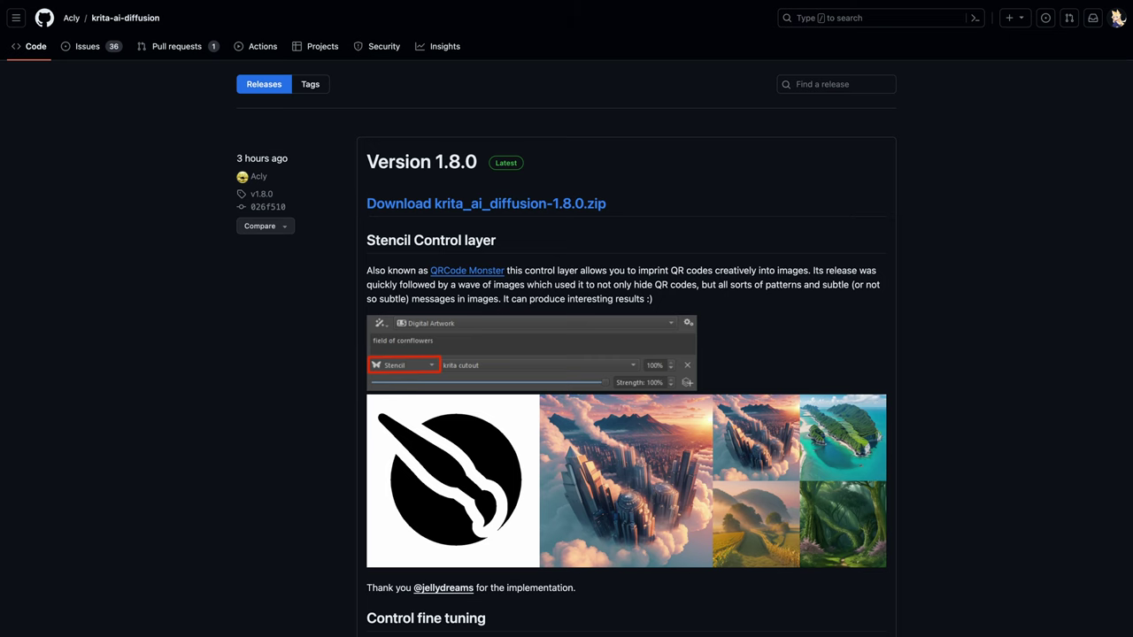
Scroll the README through Requirements, the hardware support table and Installation steps.
scroll(566, 318, "down", 5)
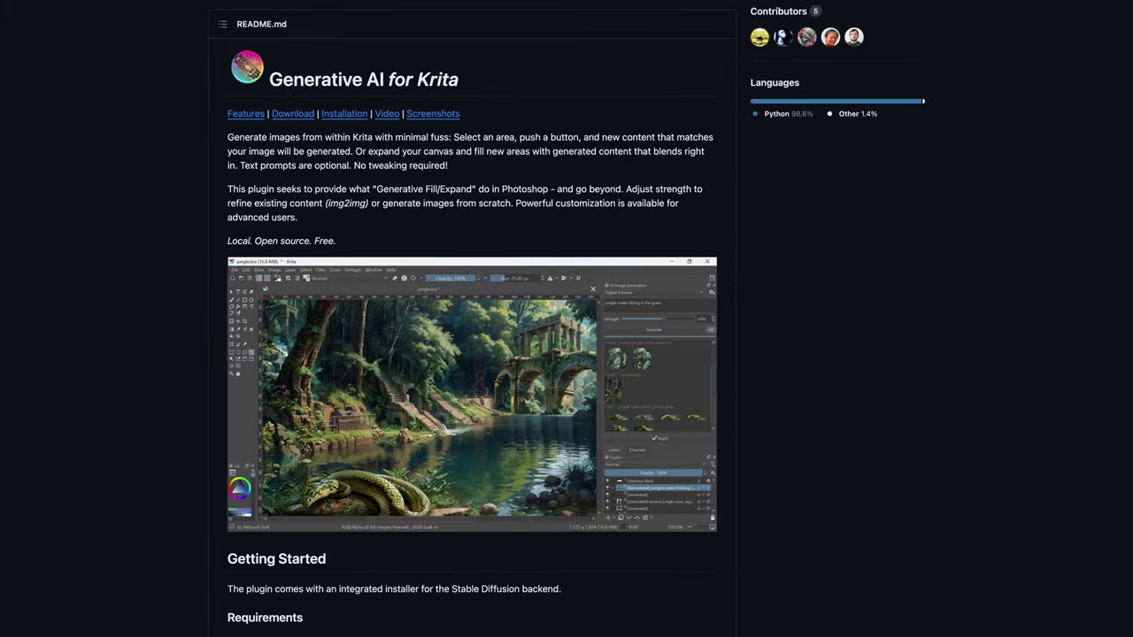
scroll(472, 319, "down", 5)
scroll(471, 319, "down", 2)
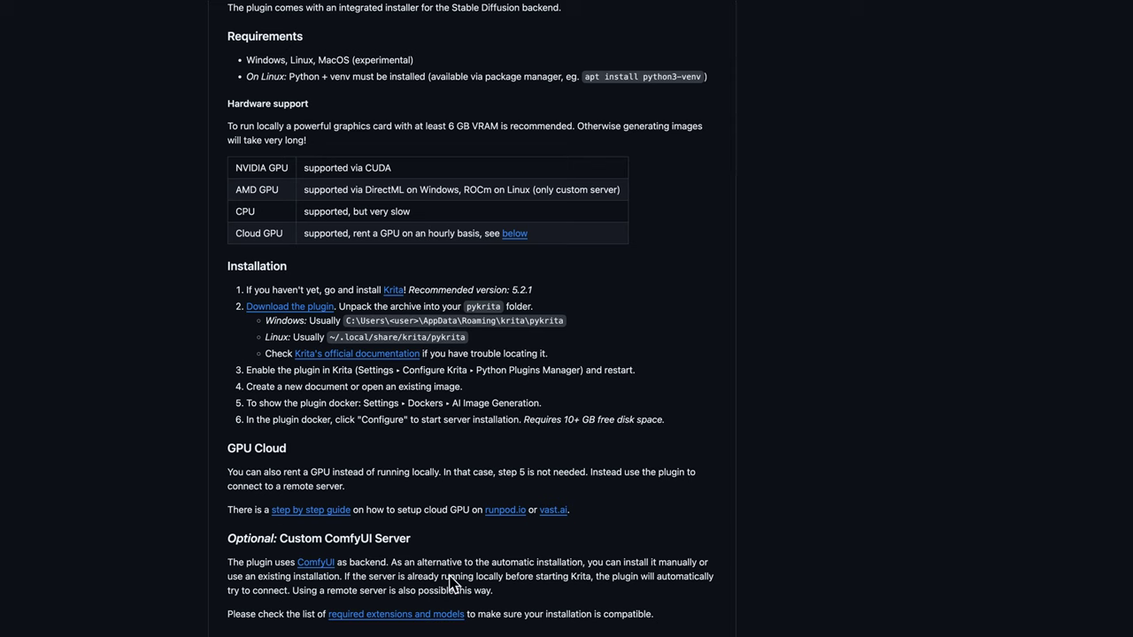
left_click(423, 621)
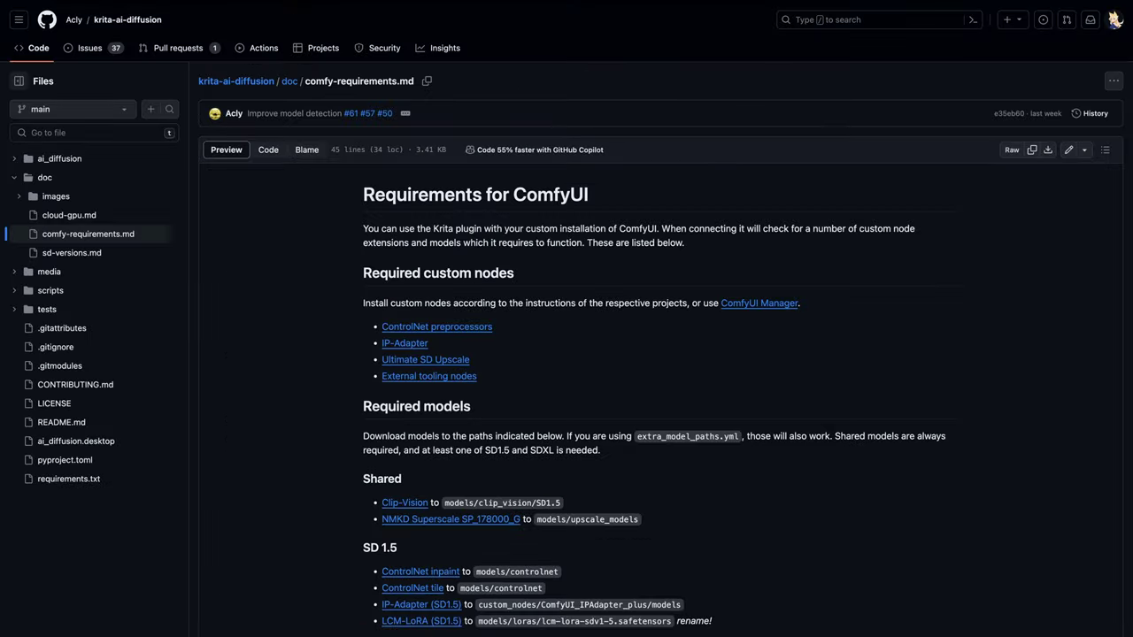
scroll(566, 354, "down", 2)
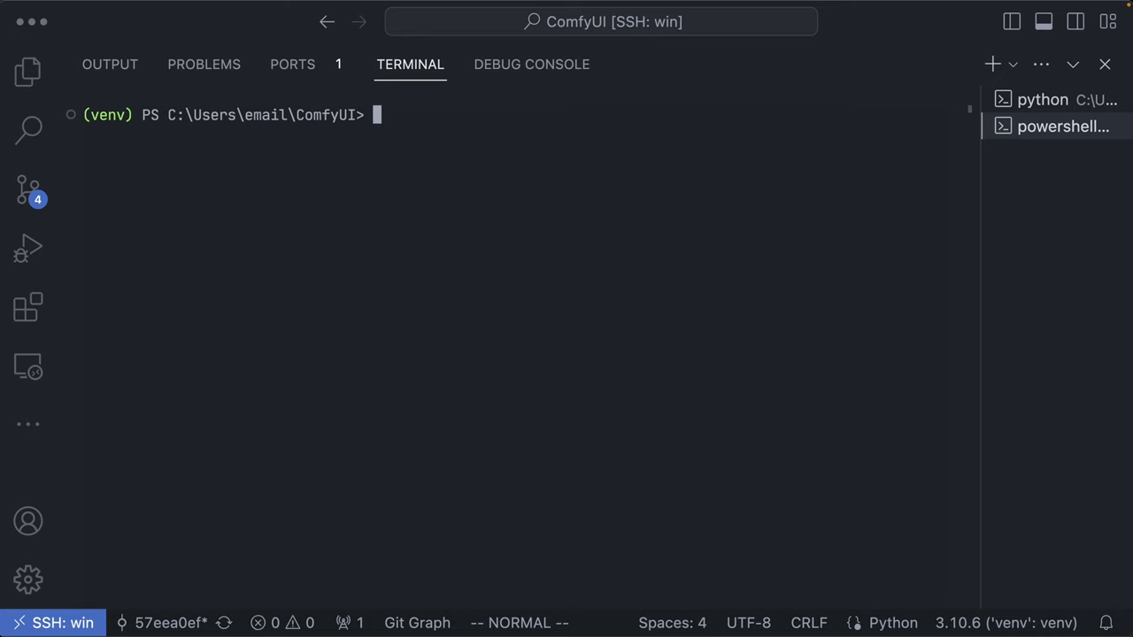
Change into the custom_nodes folder and enter the git clone command for comfyui-tooling-nodes.
type("cd .\\cus")
key("Tab")
key("Return")
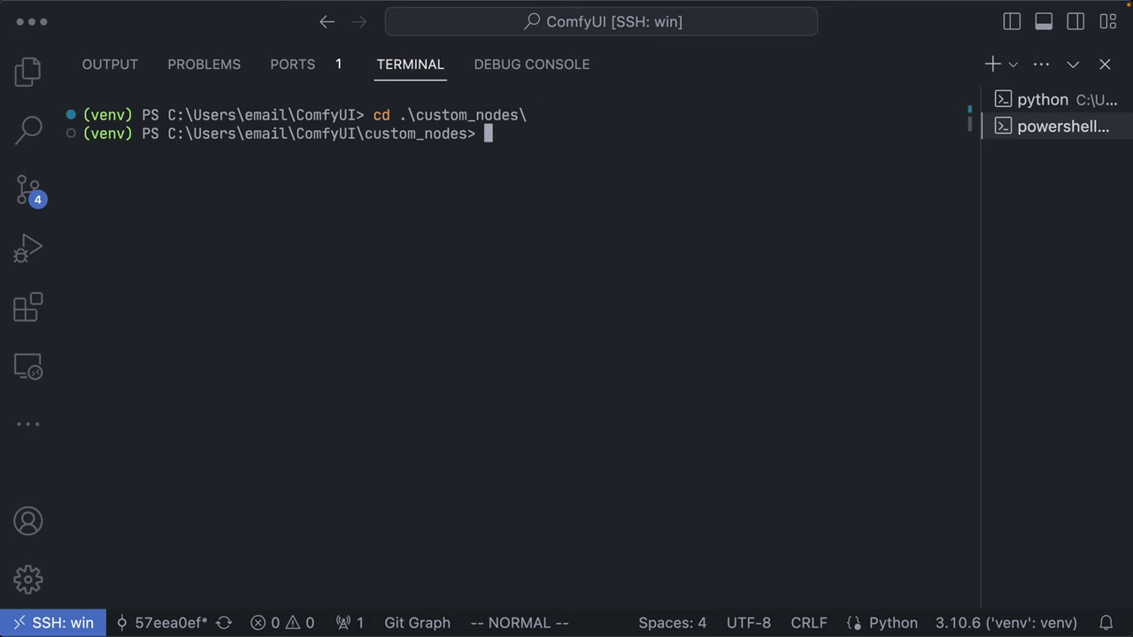
type("git clone https://github.com/Acly/comfyui-tooling-nodes.git")
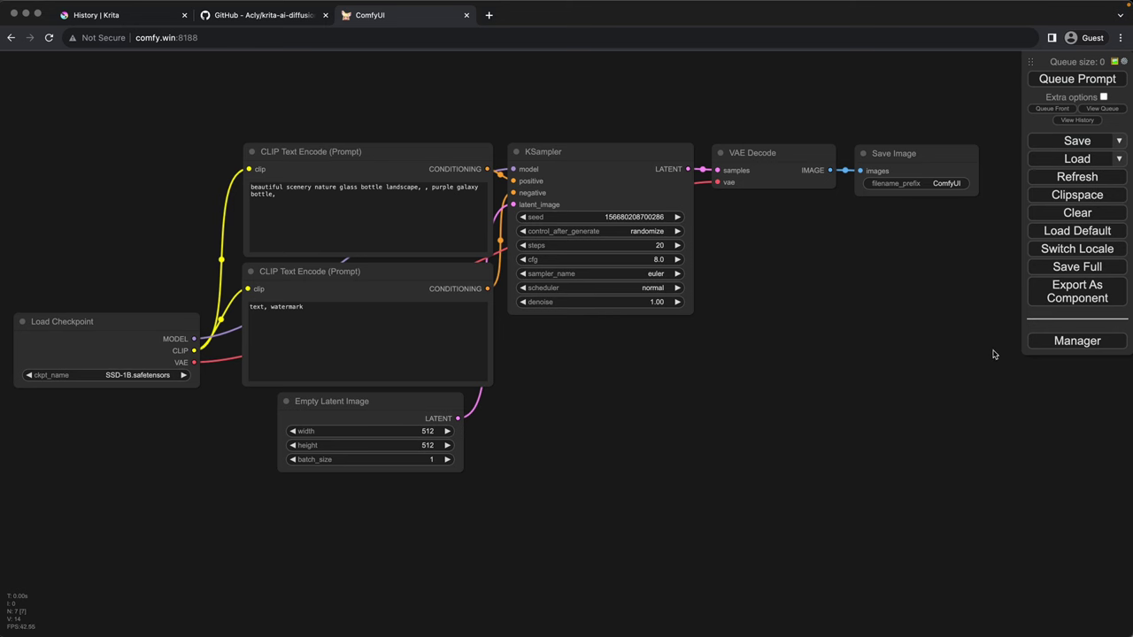
Open Manager's Install Custom Nodes list with the local DB and search 'external tooling'.
left_click(1062, 341)
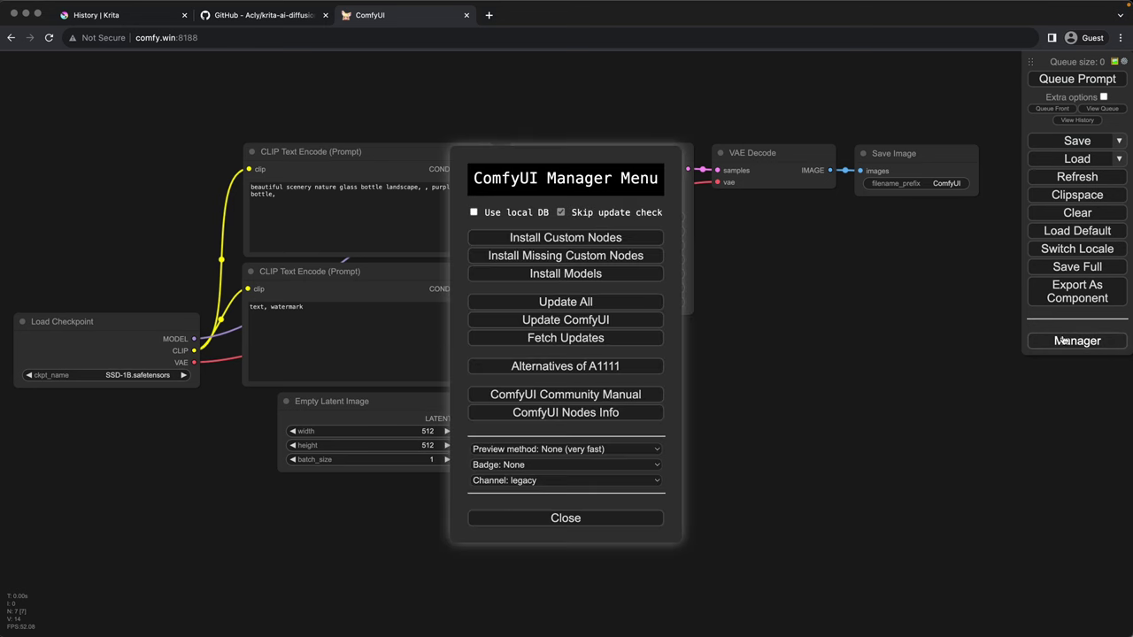
left_click(474, 212)
left_click(497, 236)
left_click(883, 133)
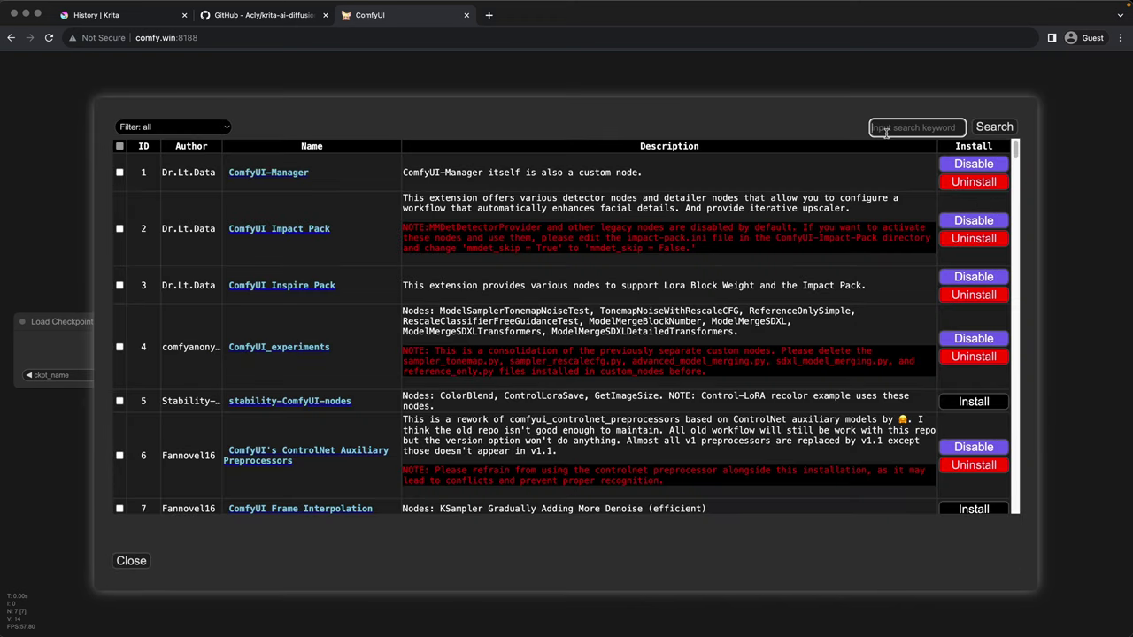
type("external too")
type("ling")
key("Return")
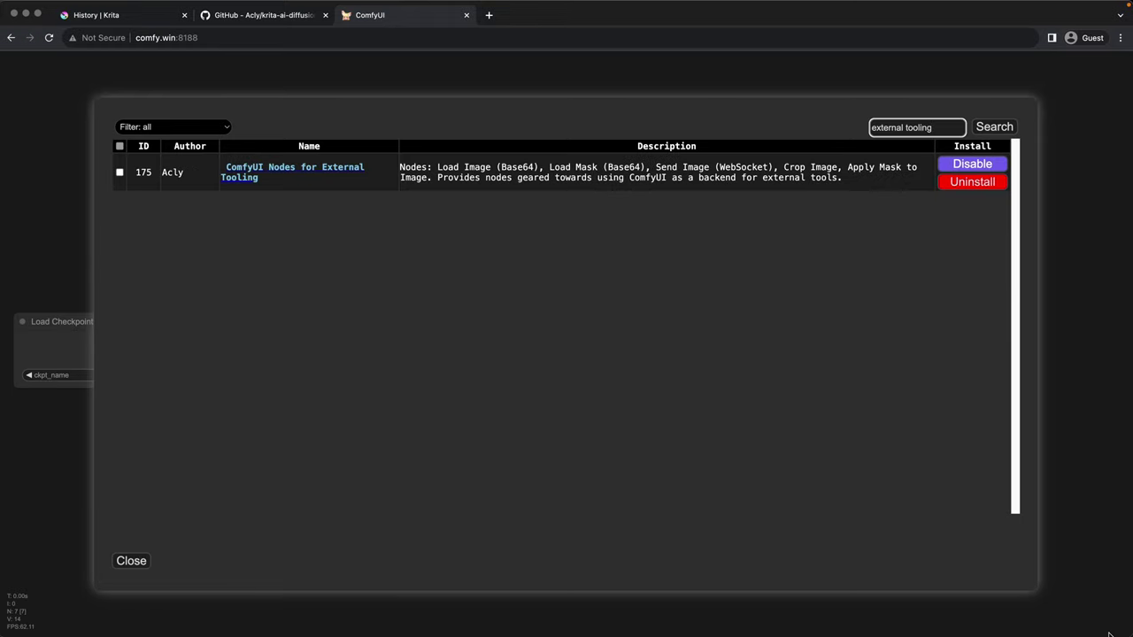
Search the node list for 'controlnet' and 'ipAdapter_plus' to check they're installed.
key("super+a")
key("BackSpace")
type("cont")
type("rolnet")
key("Return")
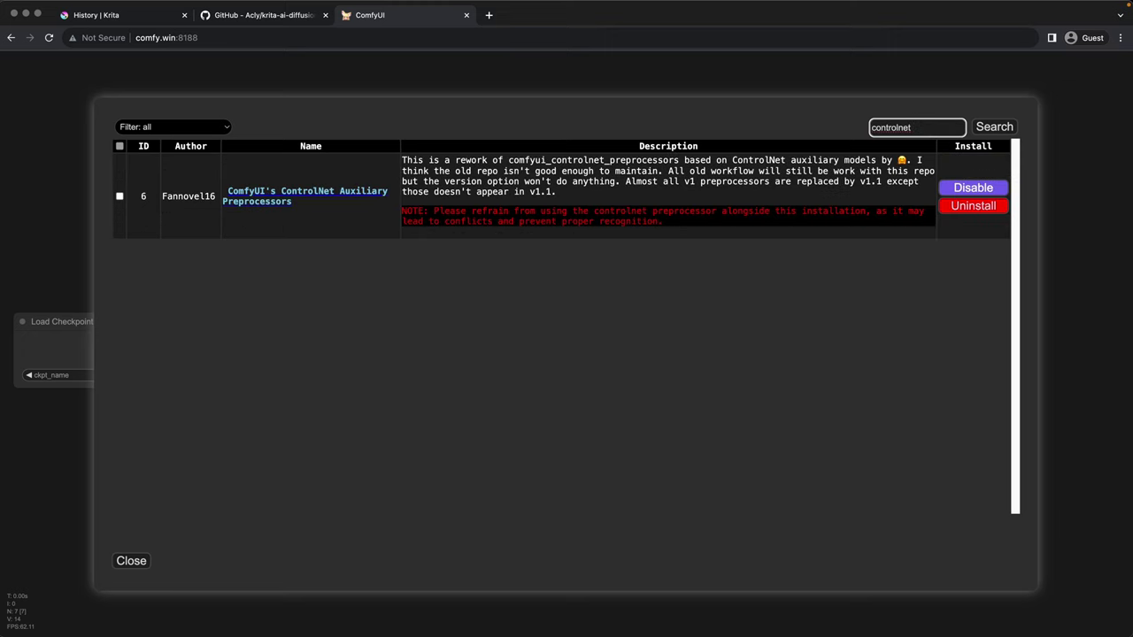
key("super+a")
key("BackSpace")
type("ipAd")
type("apter_")
type("plus")
key("Return")
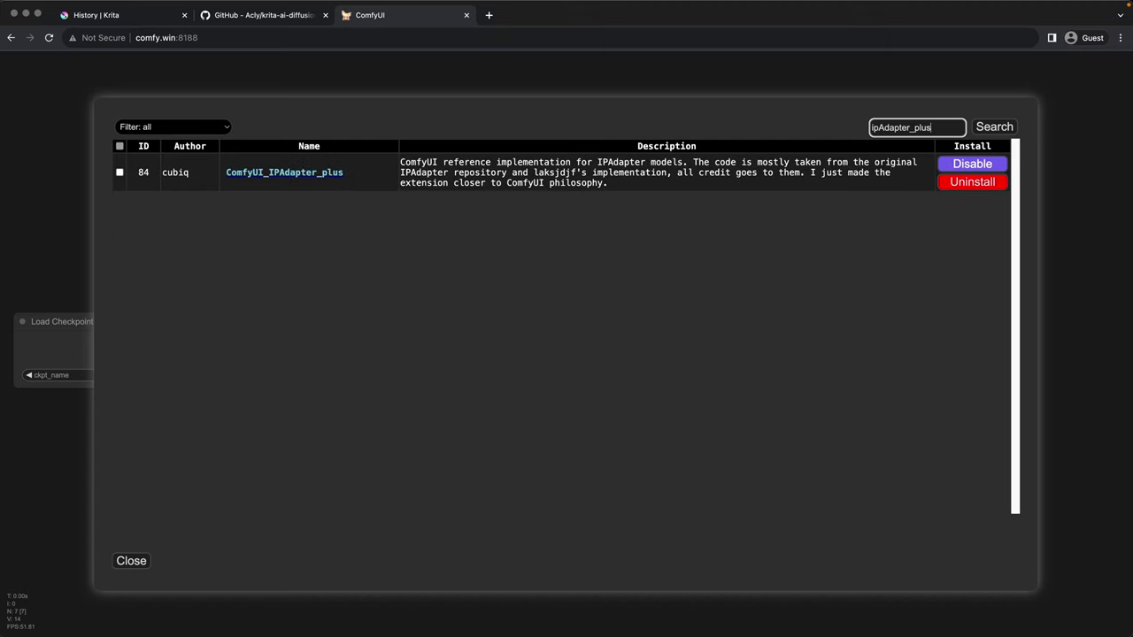
Search 'ultimate' to confirm the Ultimate SD Upscale nodes are installed.
key("super+a")
key("BackSpace")
type("ultimate")
key("Return")
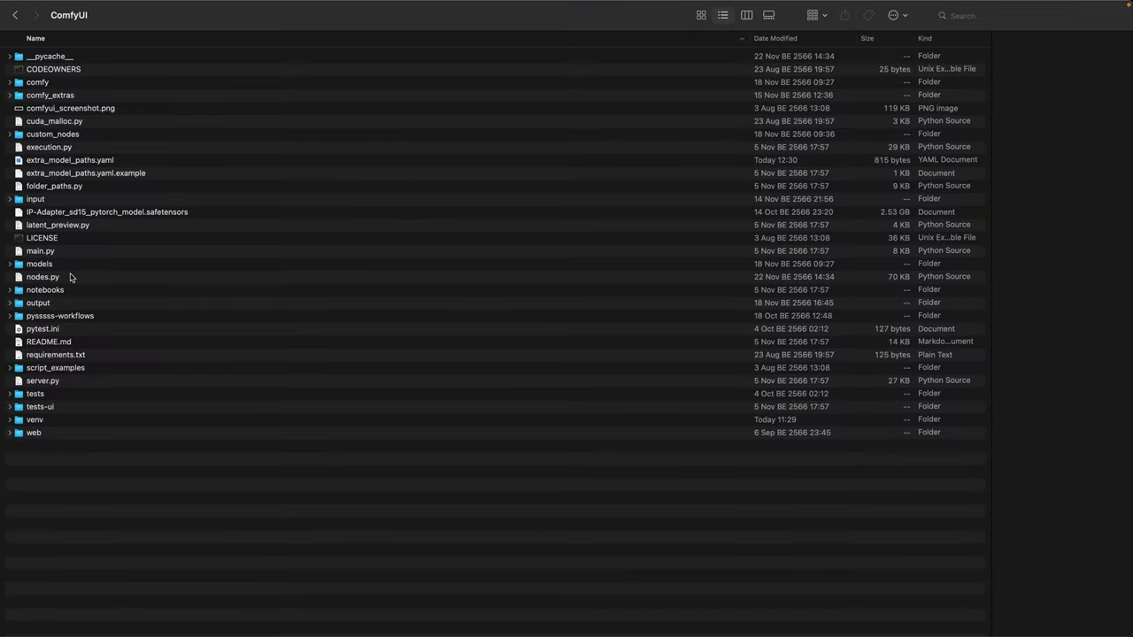
Expand models > clip_vision > SD1.5 and select model.safetensors.
left_click(11, 264)
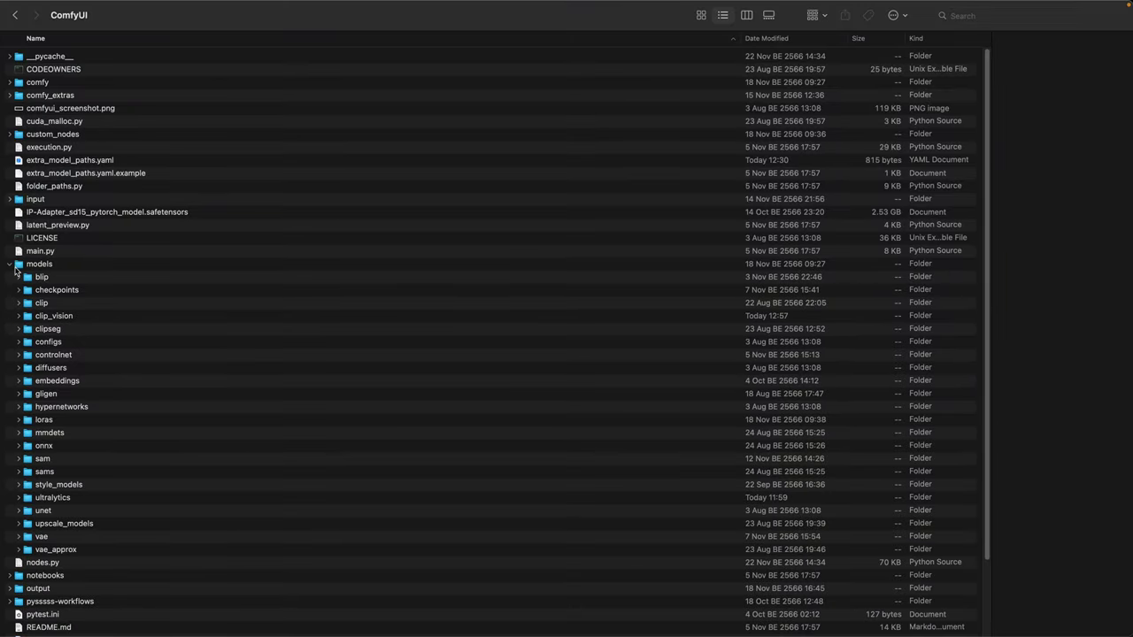
left_click(19, 317)
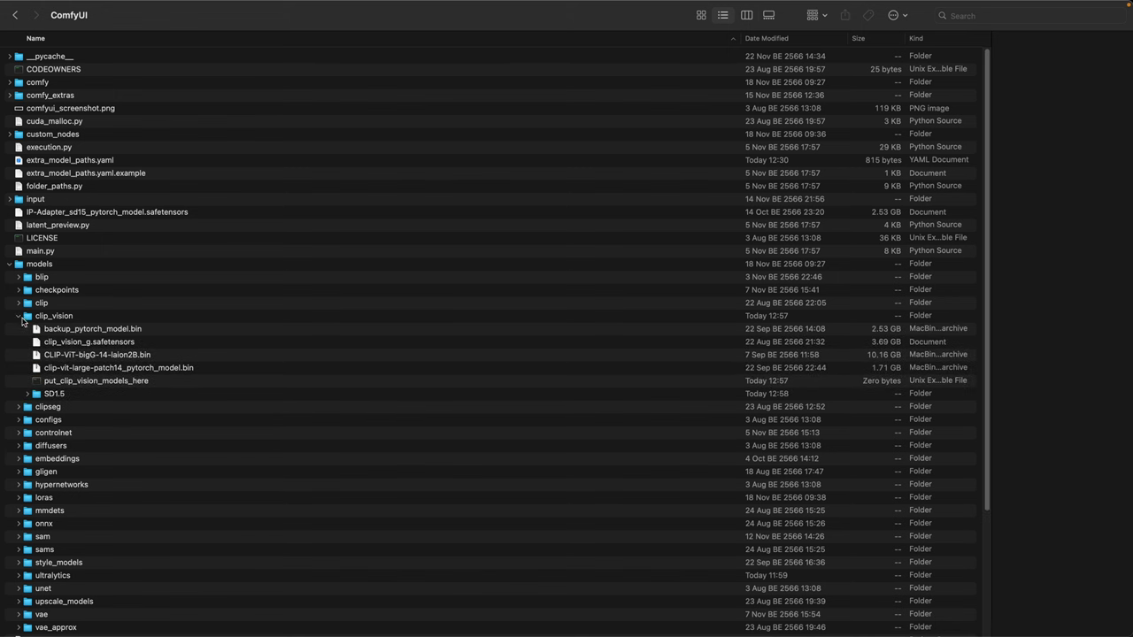
left_click(28, 394)
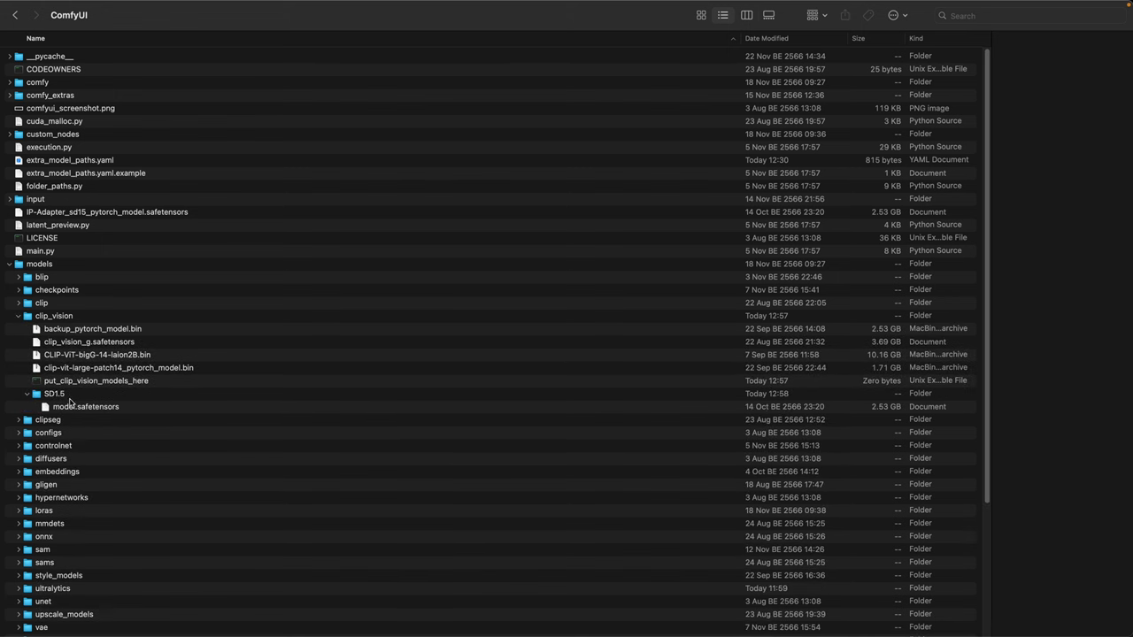
left_click(215, 413)
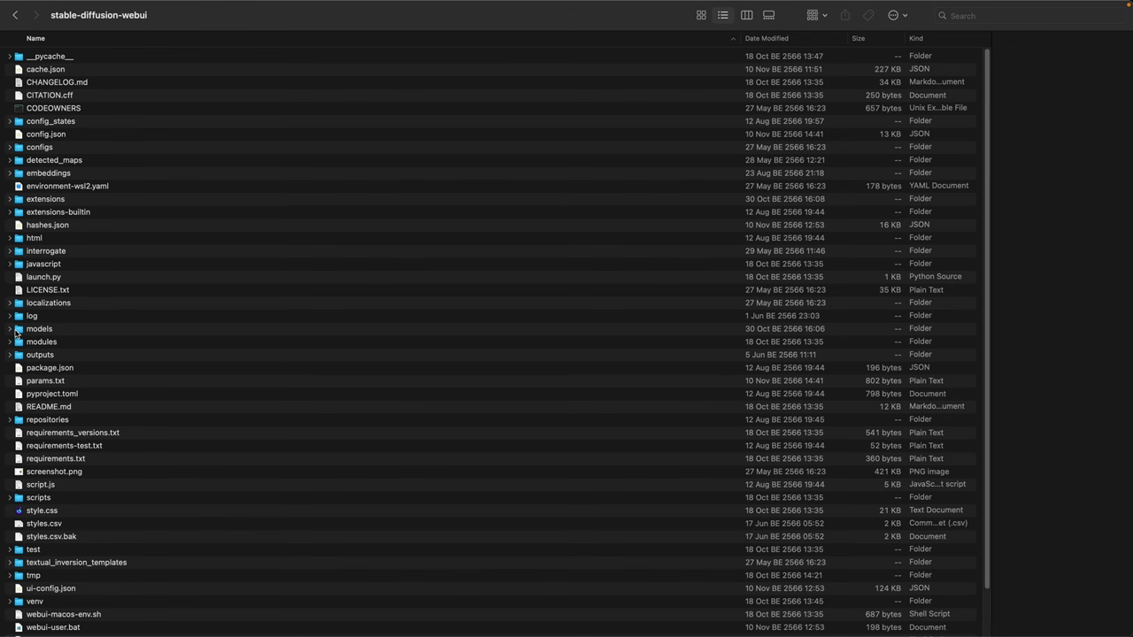
Expand models > ESRGAN and inspect the 4x_NMKD-Superscale-SP_178000_G.pth upscaler.
left_click(10, 329)
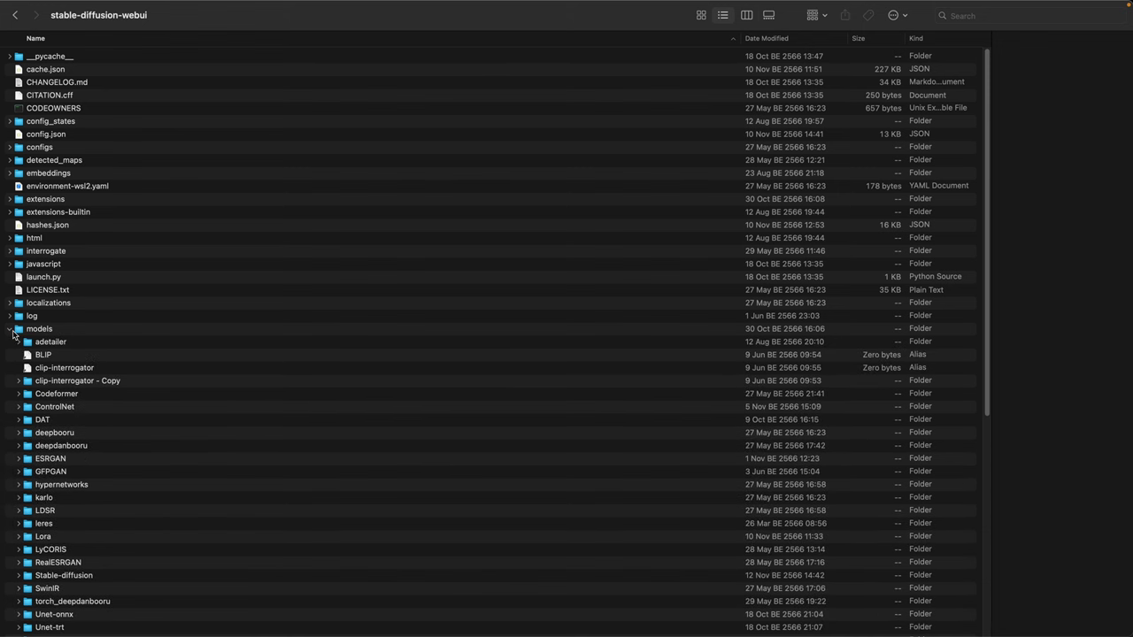
left_click(19, 458)
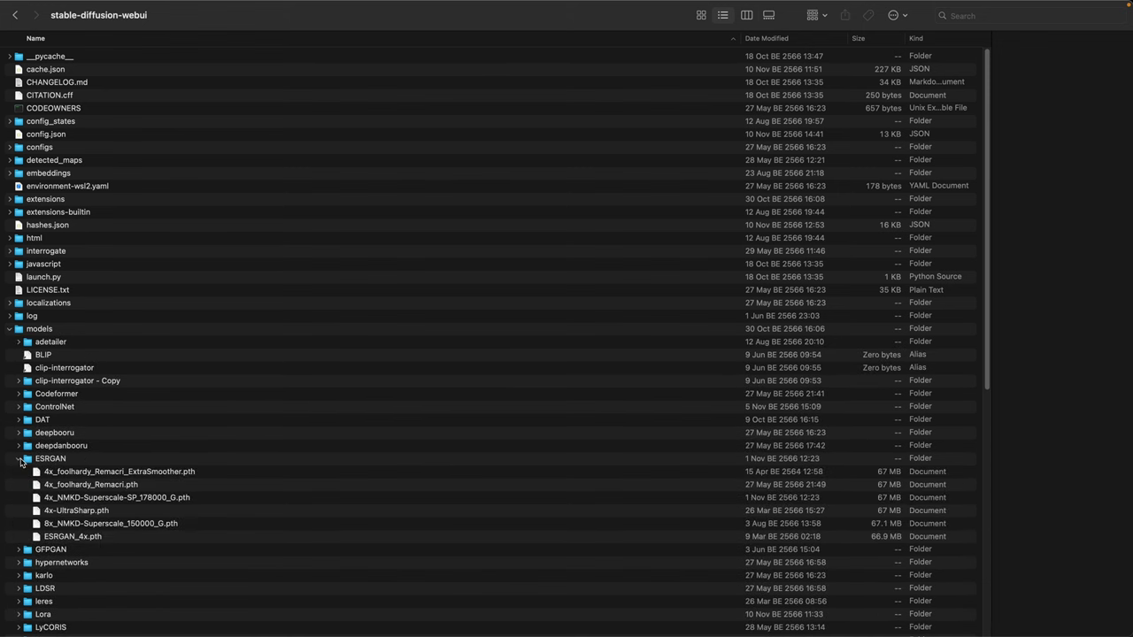
left_click(88, 500)
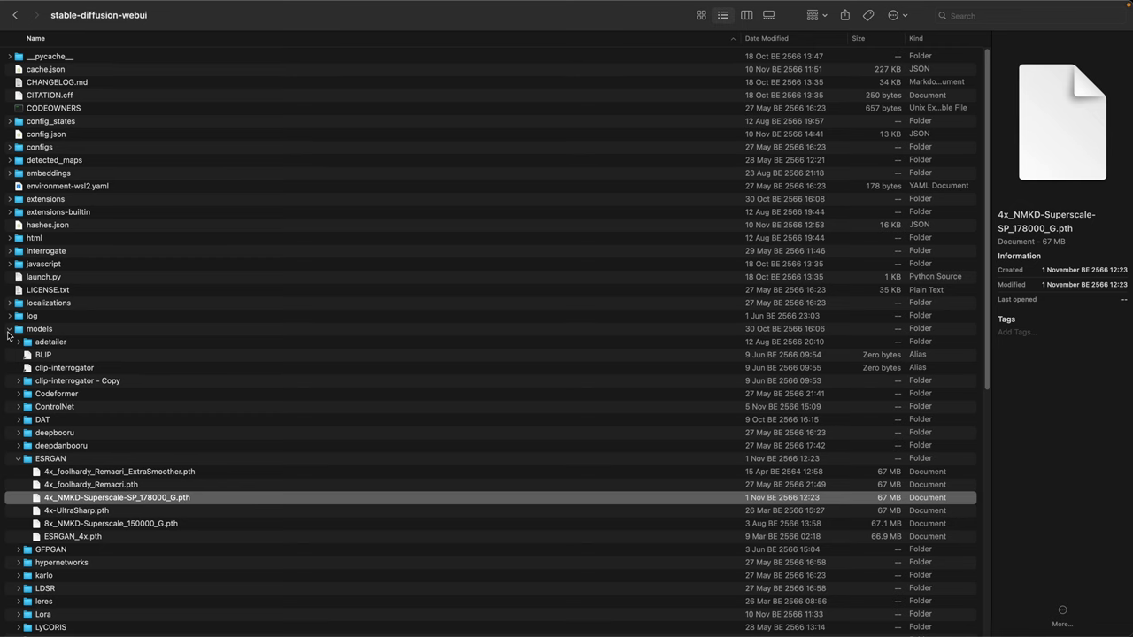
Expand extensions > sd-webui-controlnet > models and inspect the tile and inpaint ControlNet files.
left_click(9, 329)
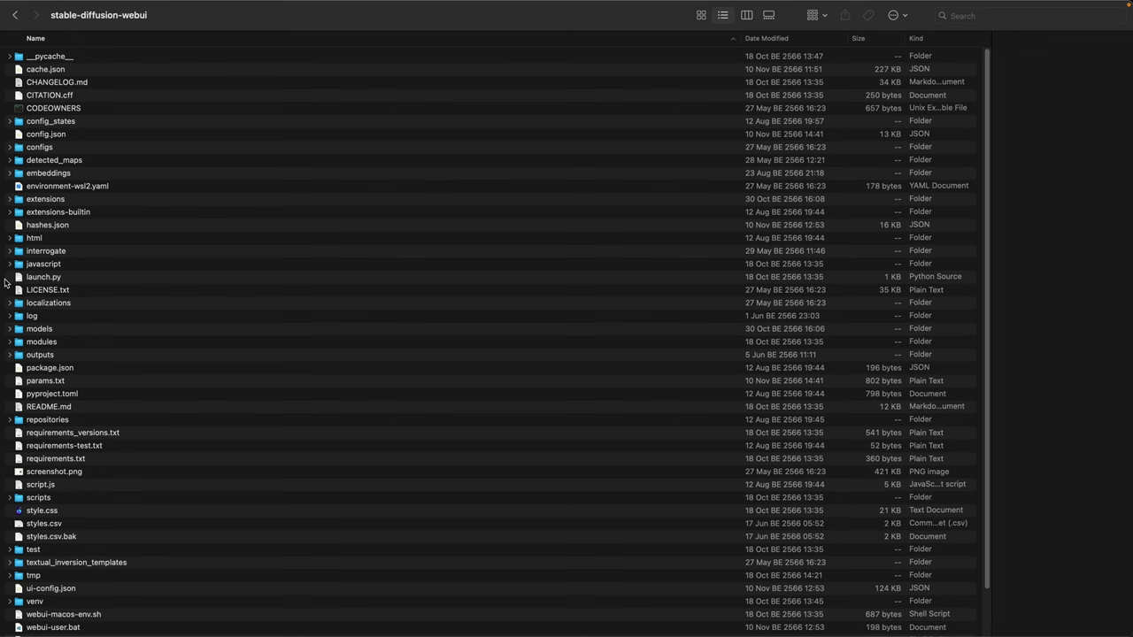
left_click(10, 200)
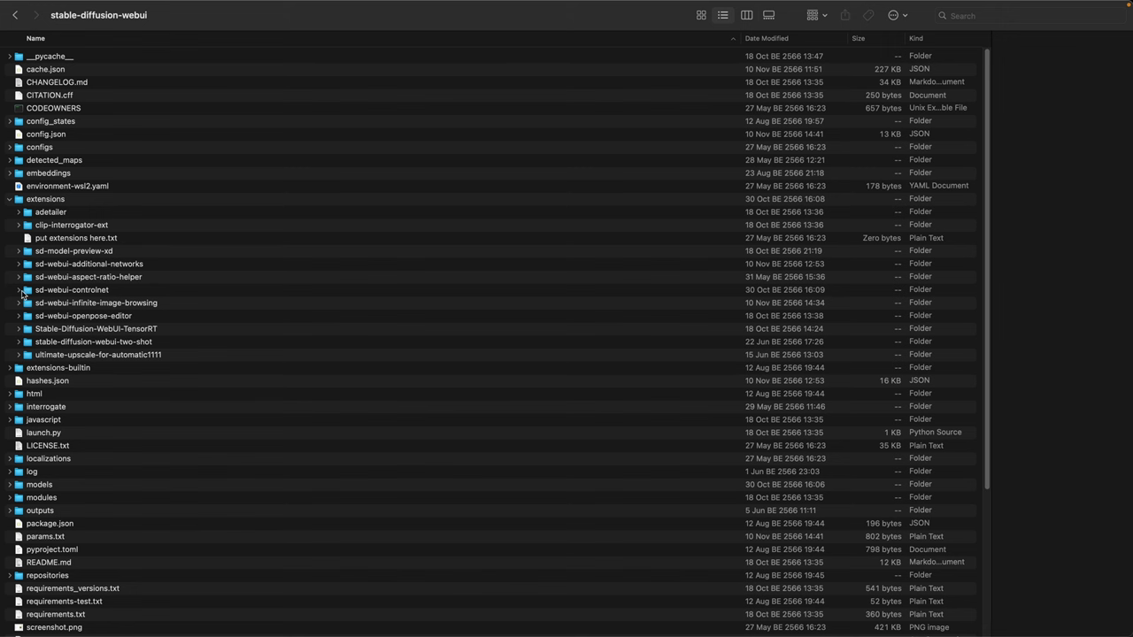
left_click(18, 290)
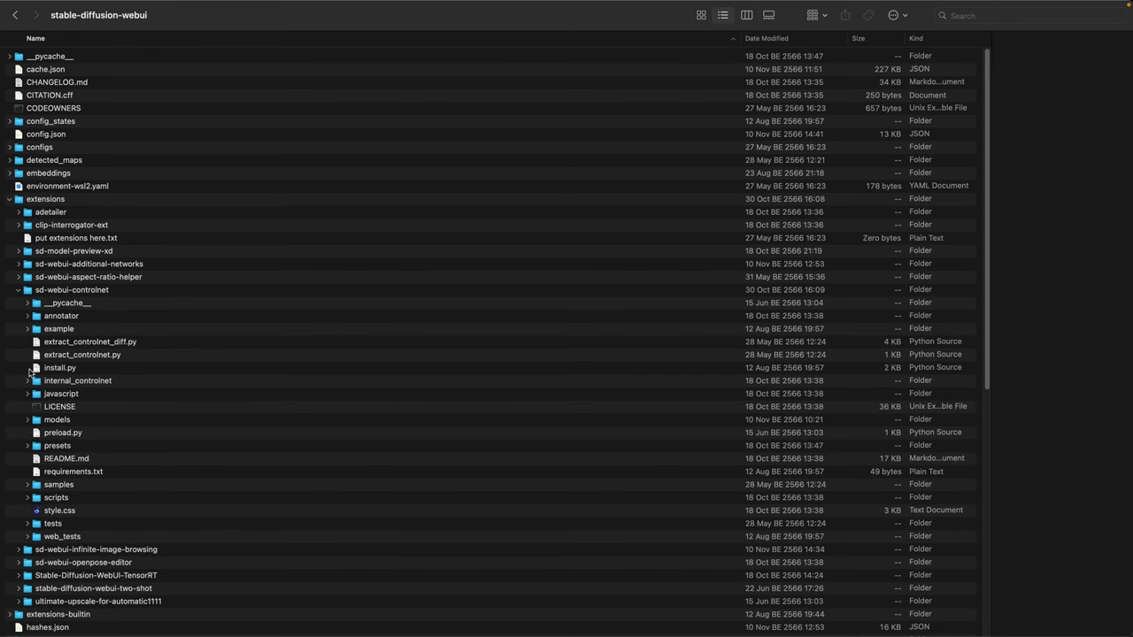
left_click(27, 420)
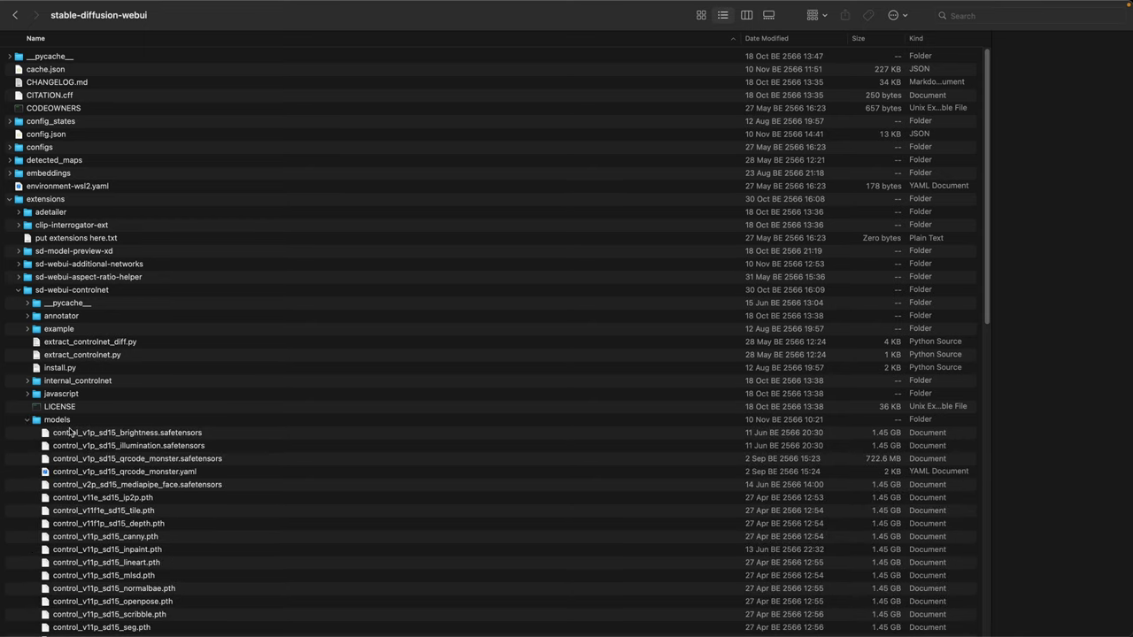
scroll(71, 432, "down", 3)
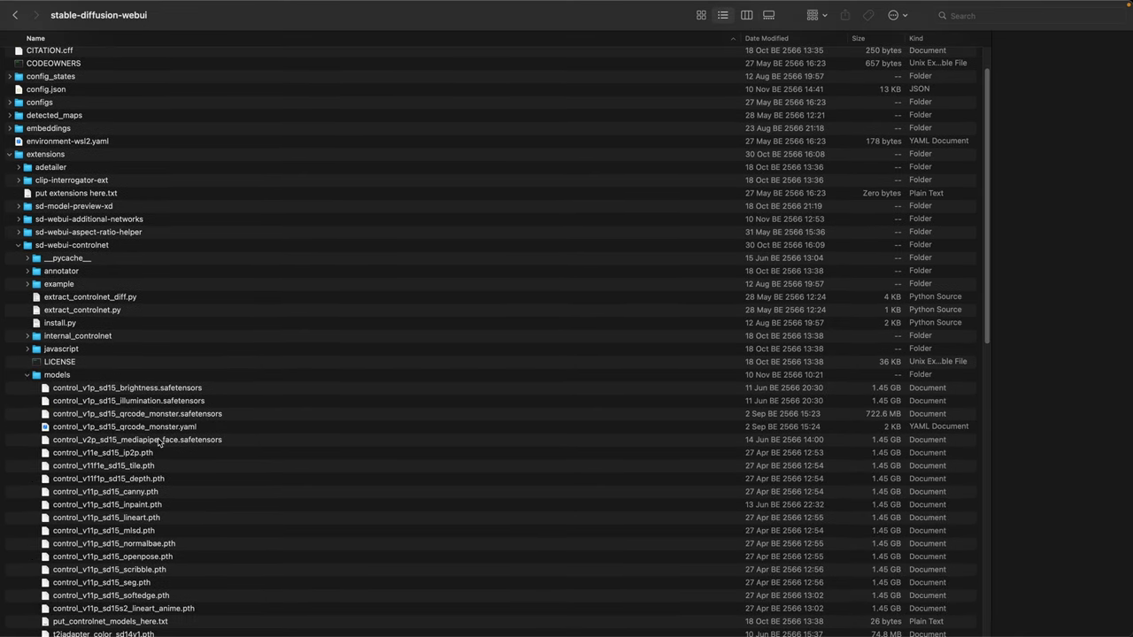
scroll(159, 442, "down", 2)
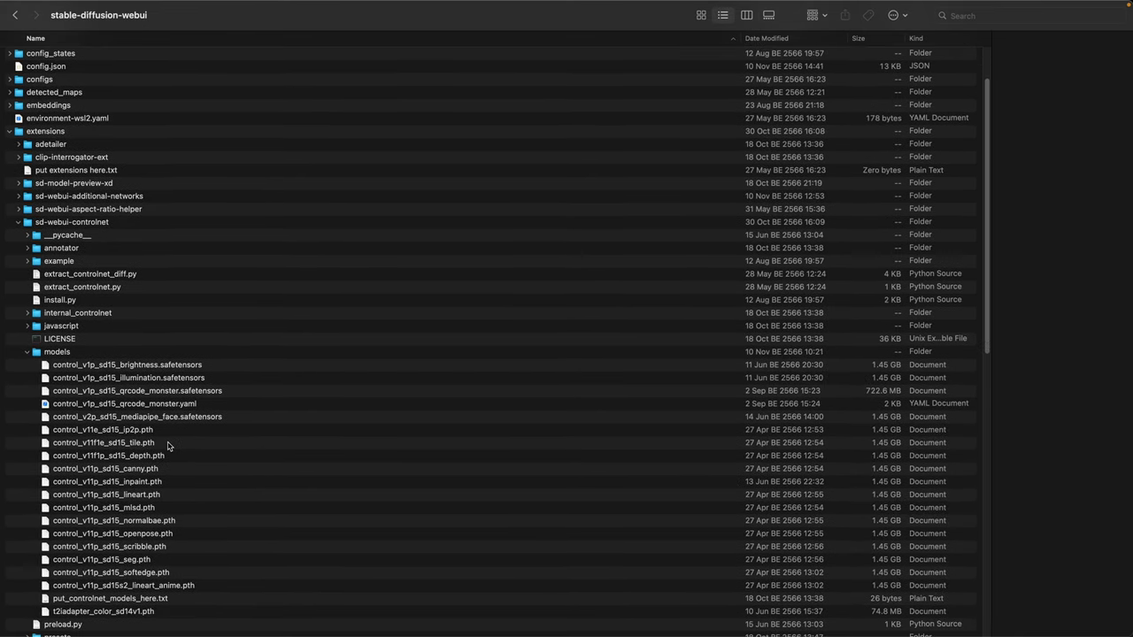
left_click(219, 444)
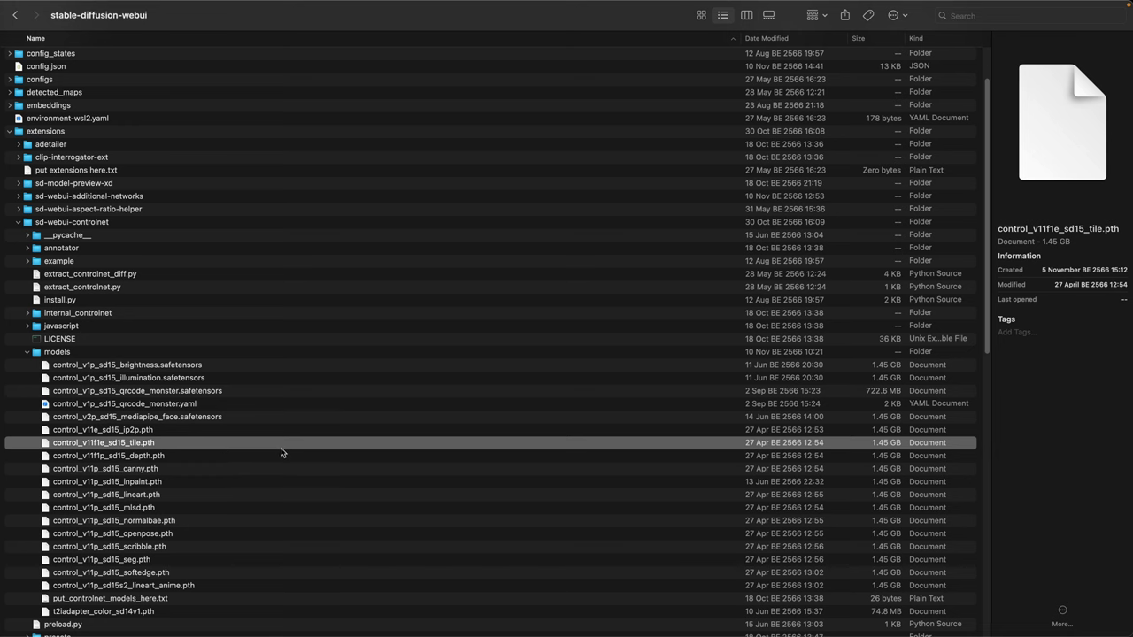
left_click(274, 484)
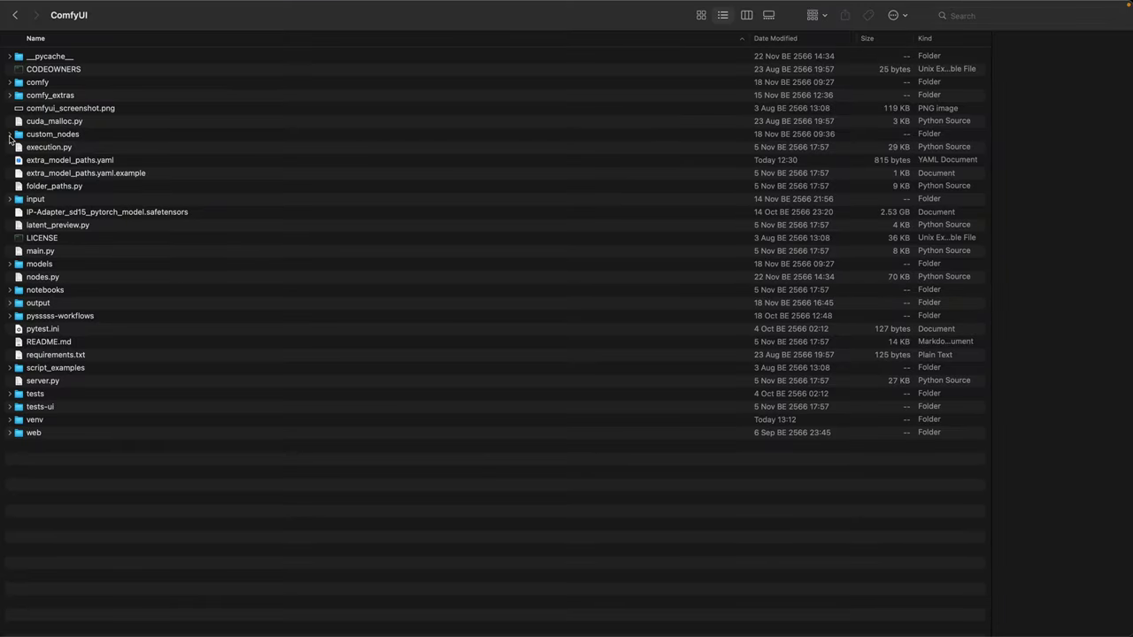
Expand custom_nodes > ComfyUI_IPAdapter_plus > models to check its contents.
left_click(10, 134)
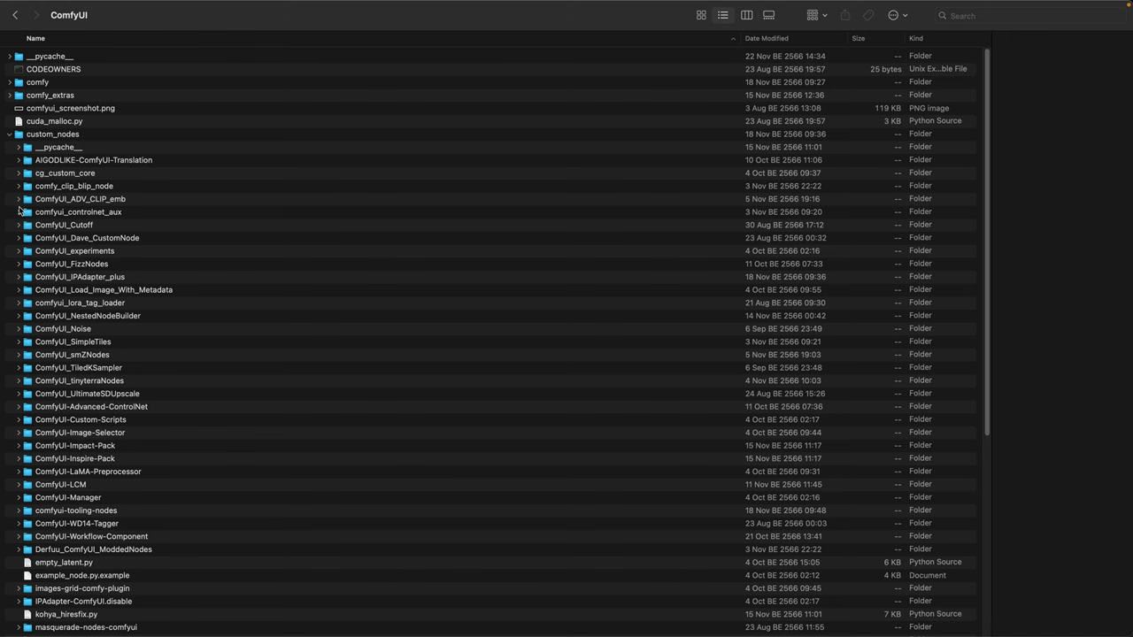
left_click(19, 277)
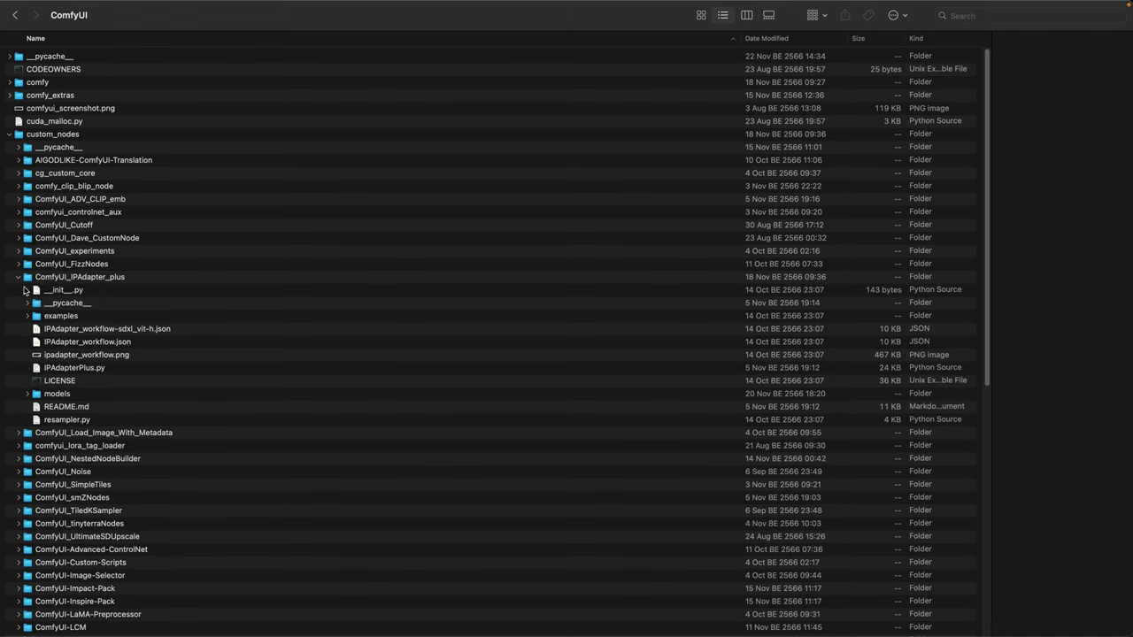
left_click(27, 394)
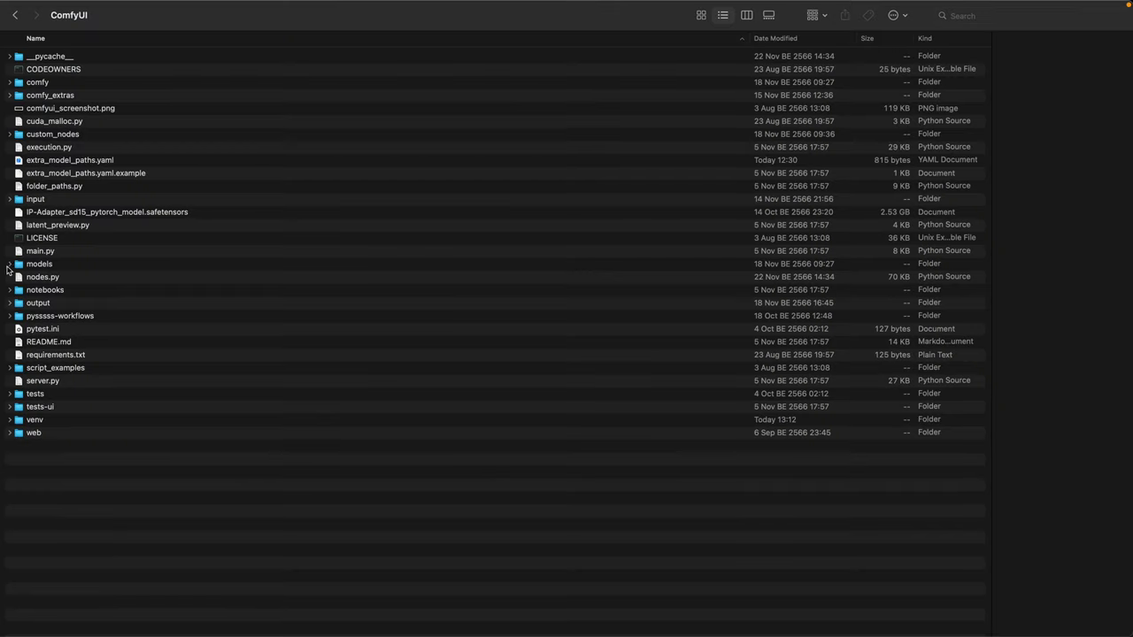
Expand models > loras and inspect lcm-lora-sdv1-5 and lcm-lora-sdxl safetensors.
left_click(10, 264)
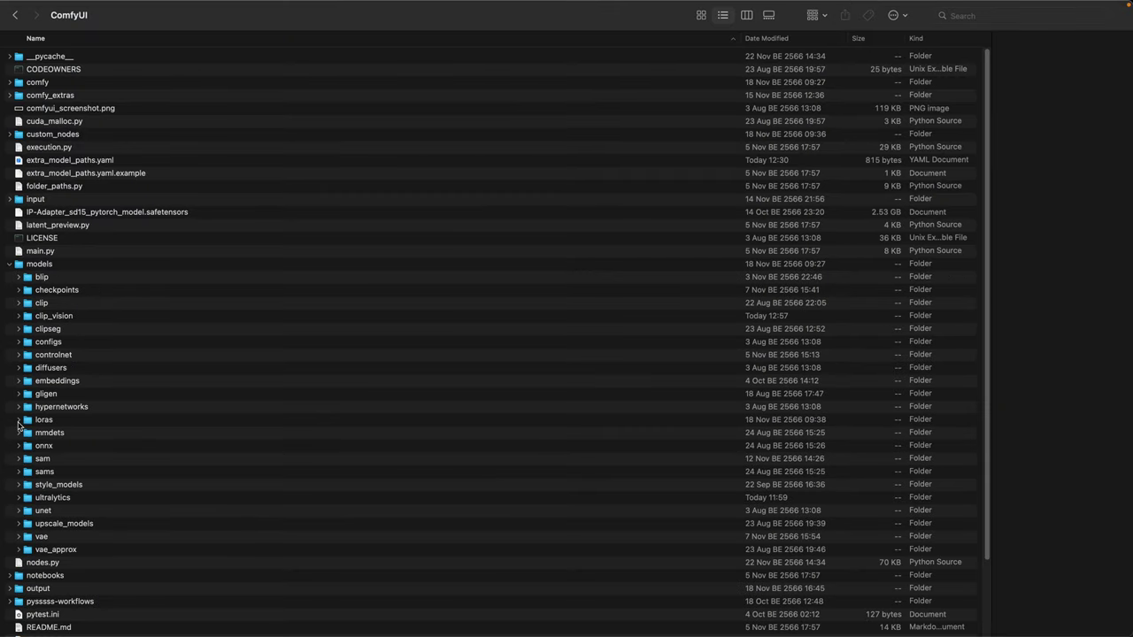
left_click(19, 421)
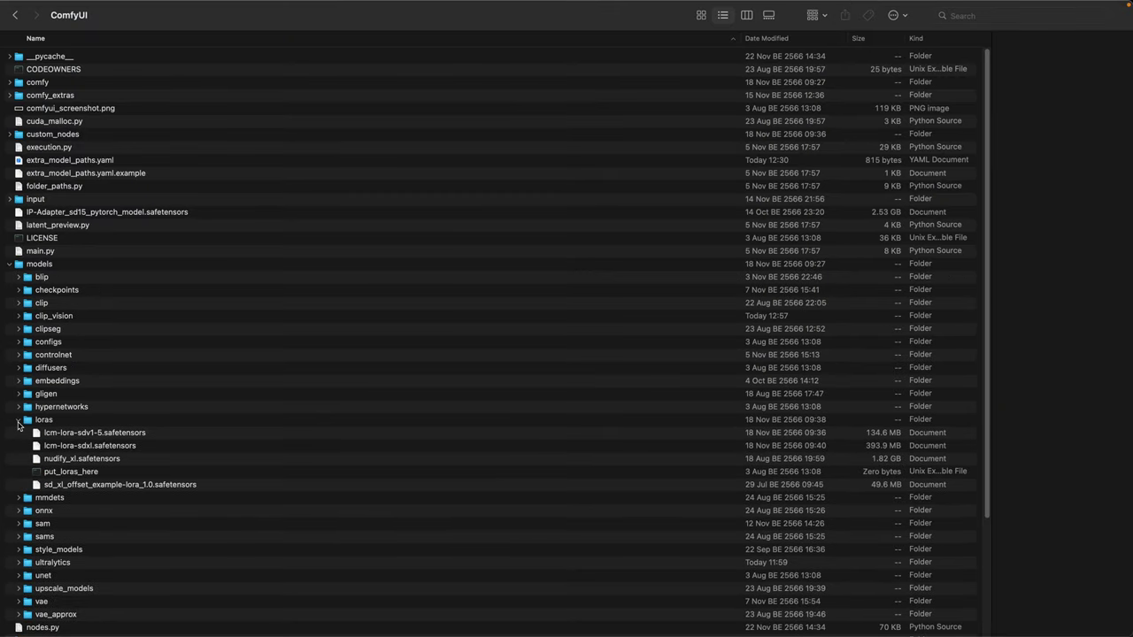
left_click(163, 433)
left_click(173, 447)
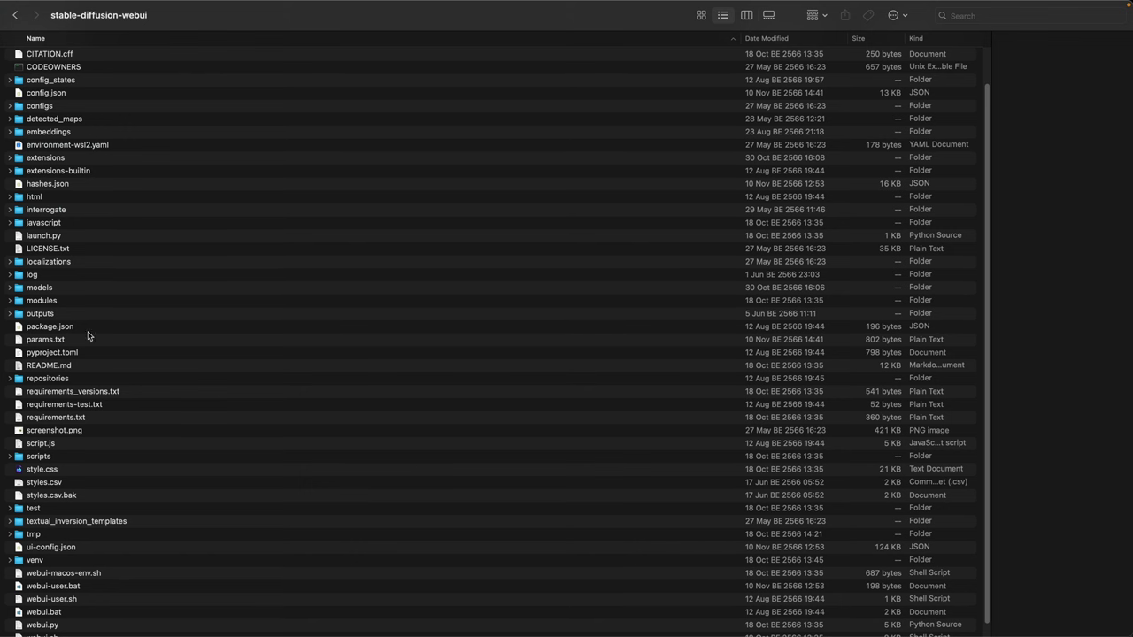
Expand models > Stable-diffusion and scroll through the checkpoint files.
left_click(10, 288)
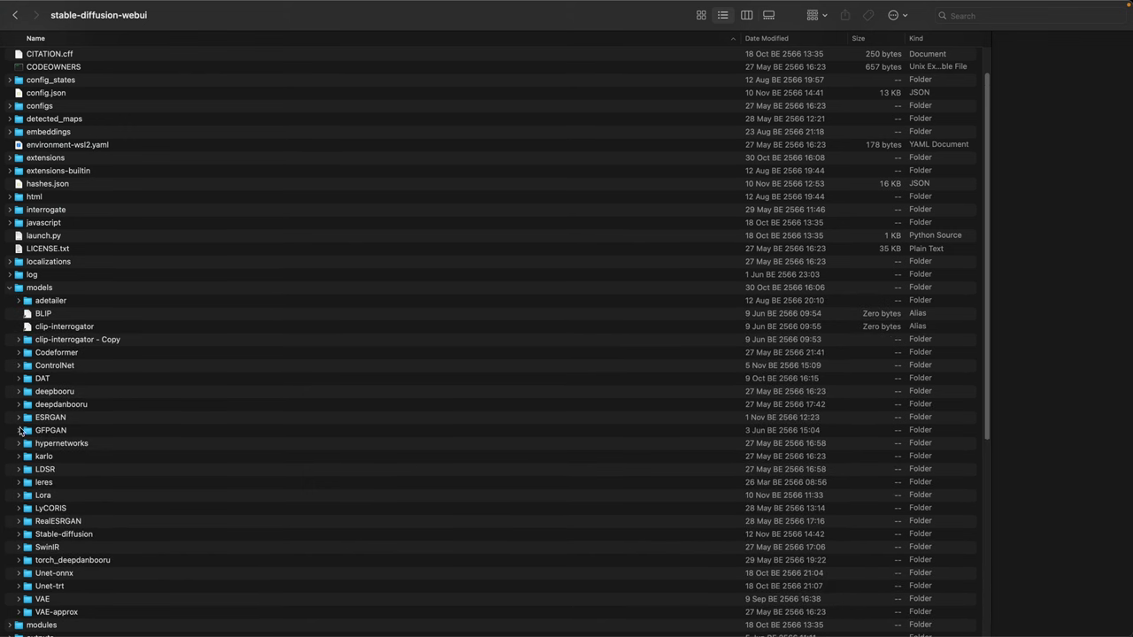
left_click(19, 534)
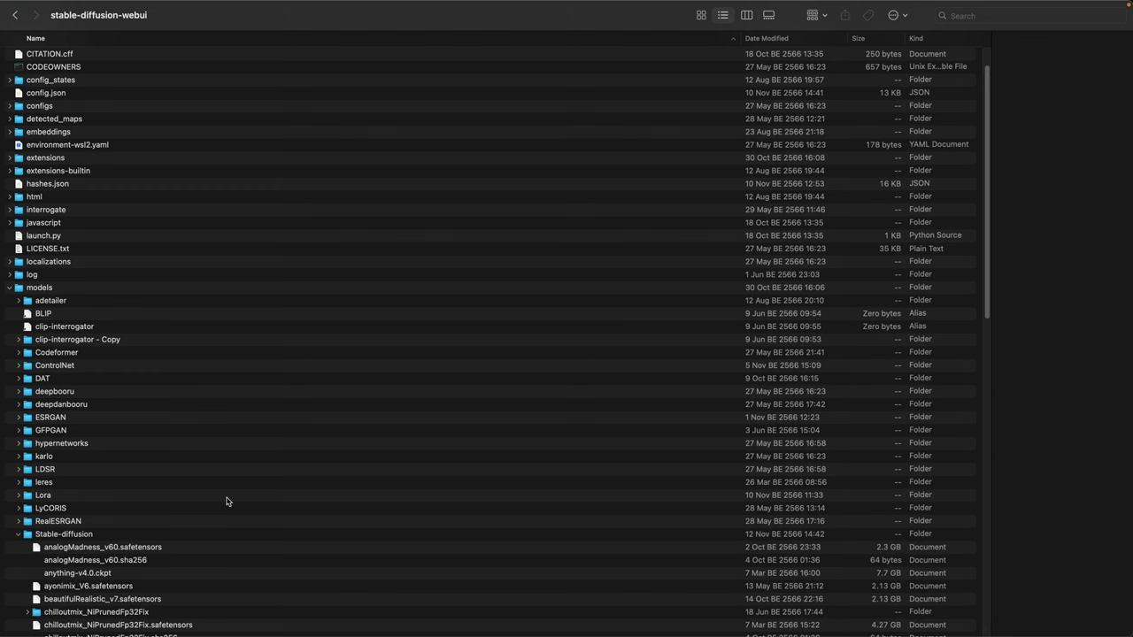
scroll(221, 500, "down", 2)
scroll(226, 500, "down", 1)
scroll(226, 501, "down", 3)
scroll(226, 501, "down", 2)
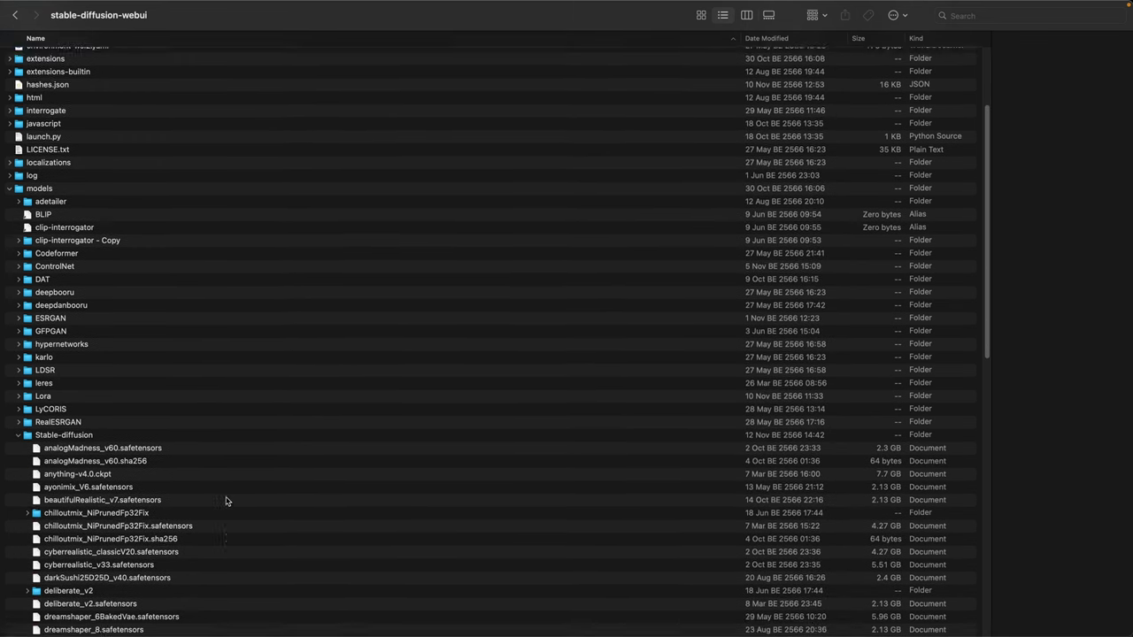
scroll(226, 501, "down", 4)
scroll(226, 501, "down", 7)
scroll(226, 501, "down", 6)
scroll(226, 501, "down", 3)
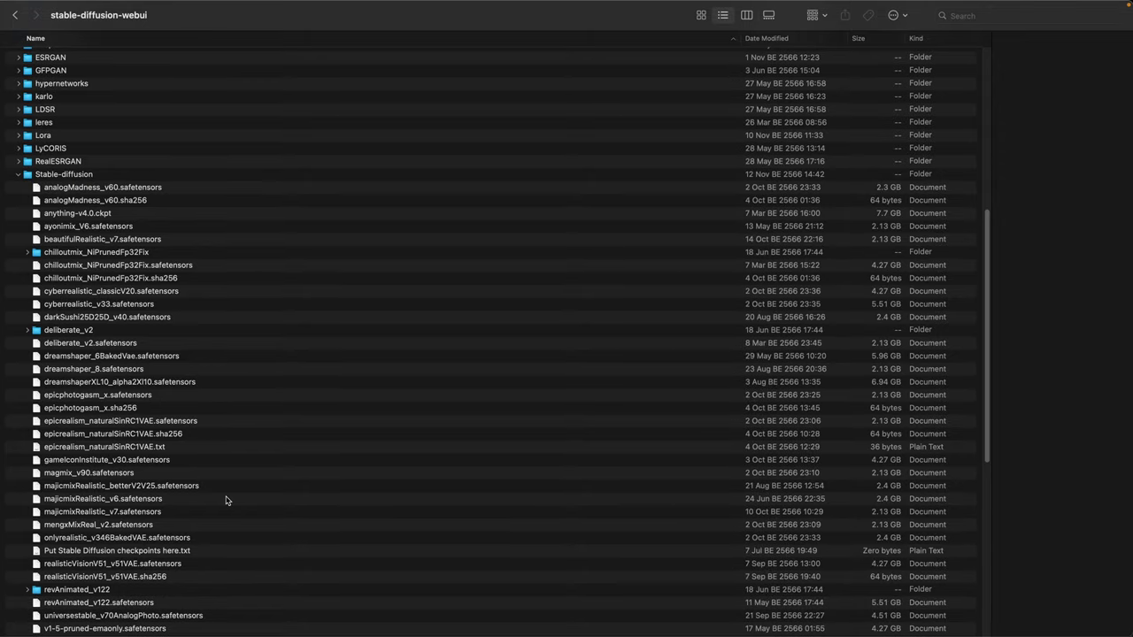
scroll(226, 501, "down", 6)
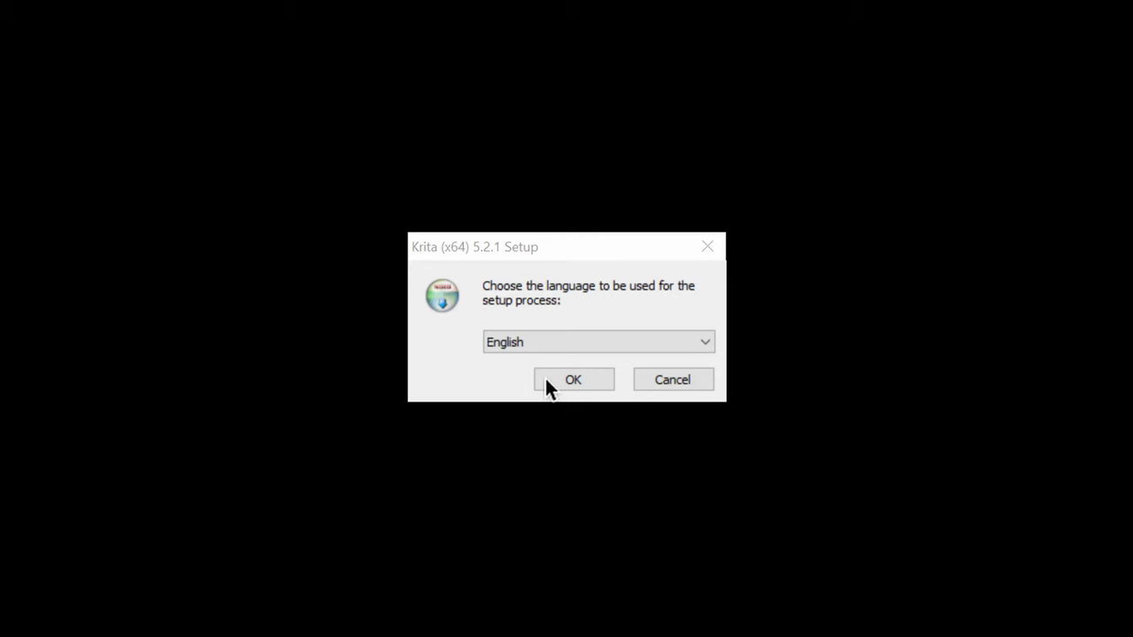
Install Krita 5.2.1 in English with the default location, components and Start Menu folder.
left_click(547, 381)
key("Return")
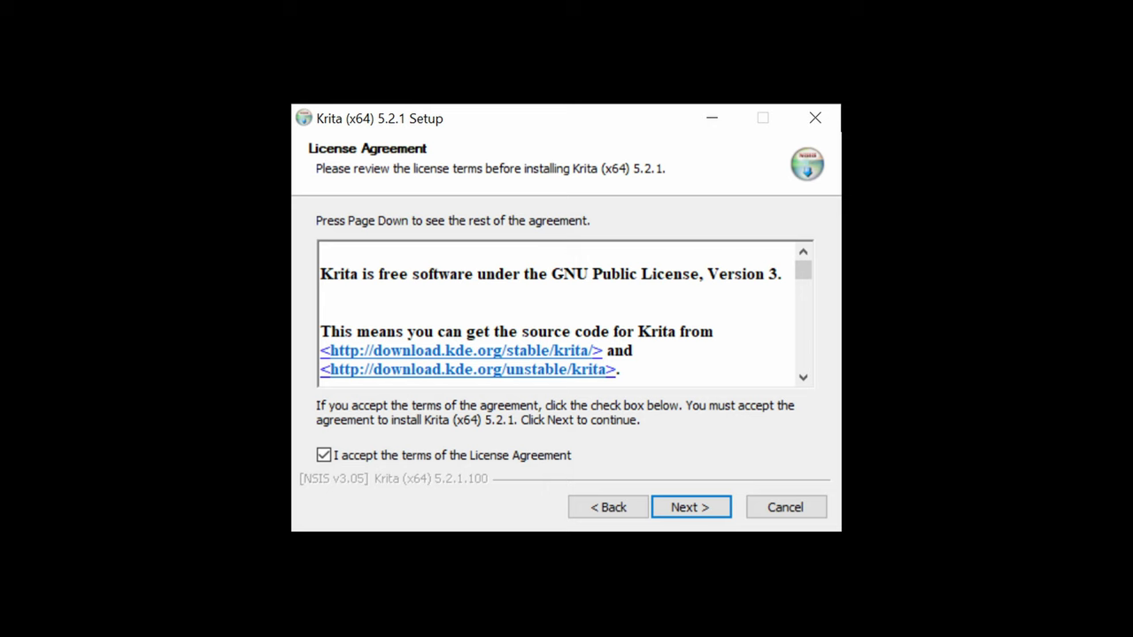
key("Return")
key("Return")
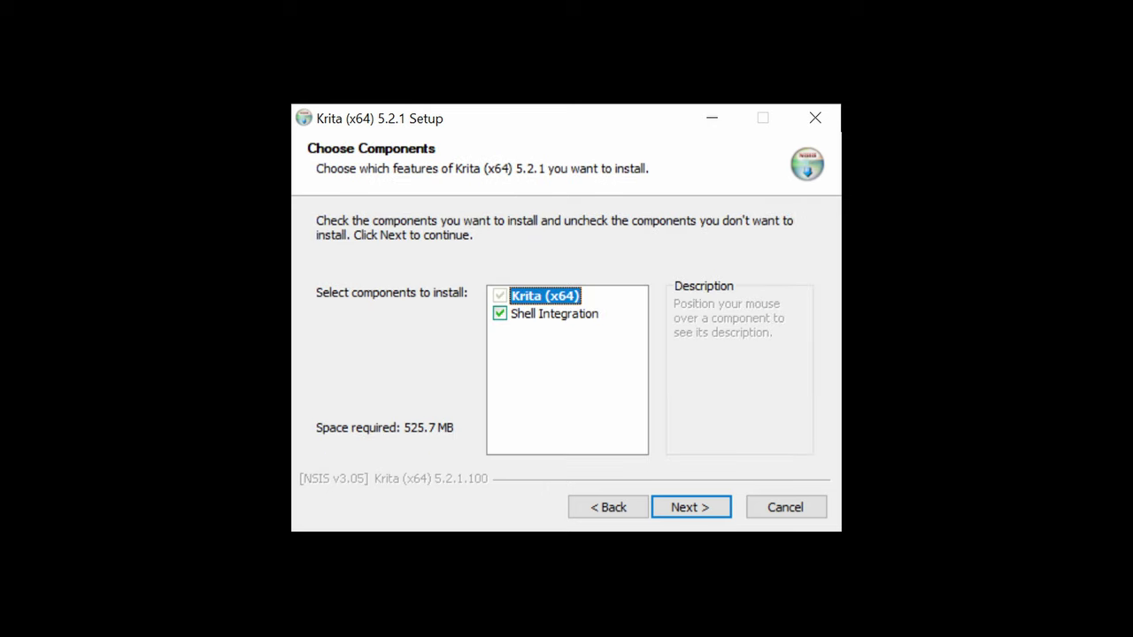
key("Return")
key("Return")
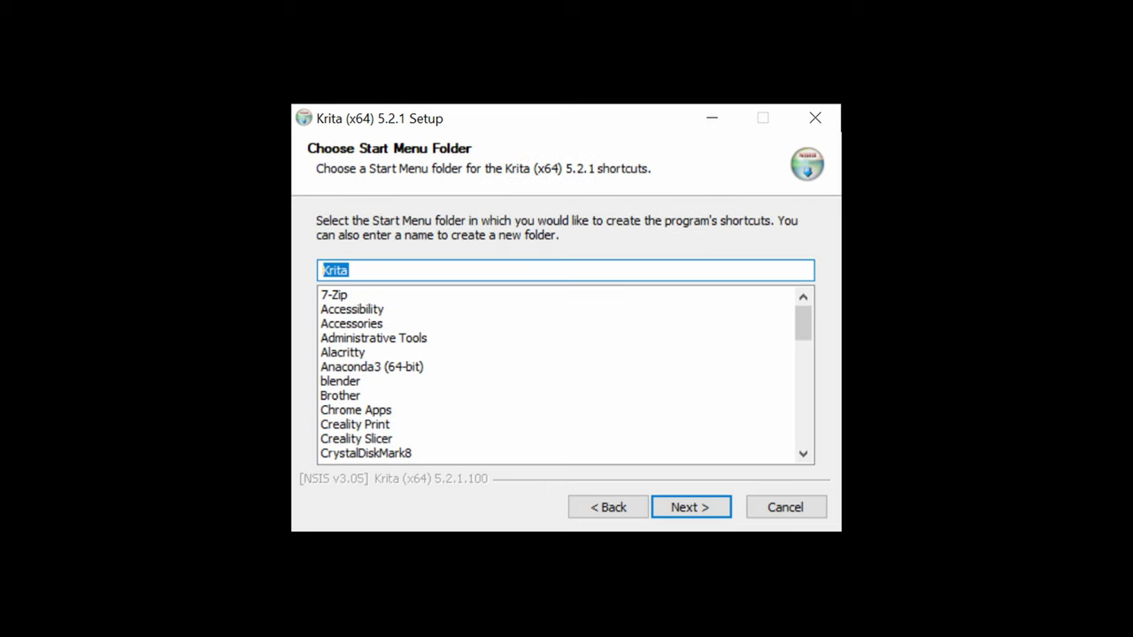
key("Return")
key("Return")
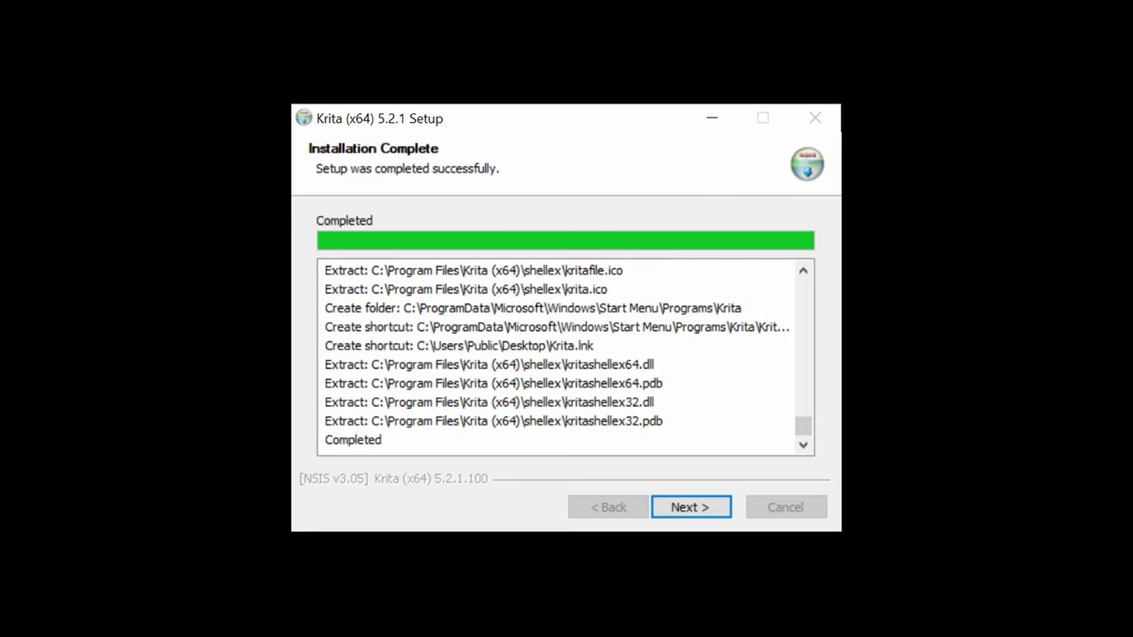
key("Return")
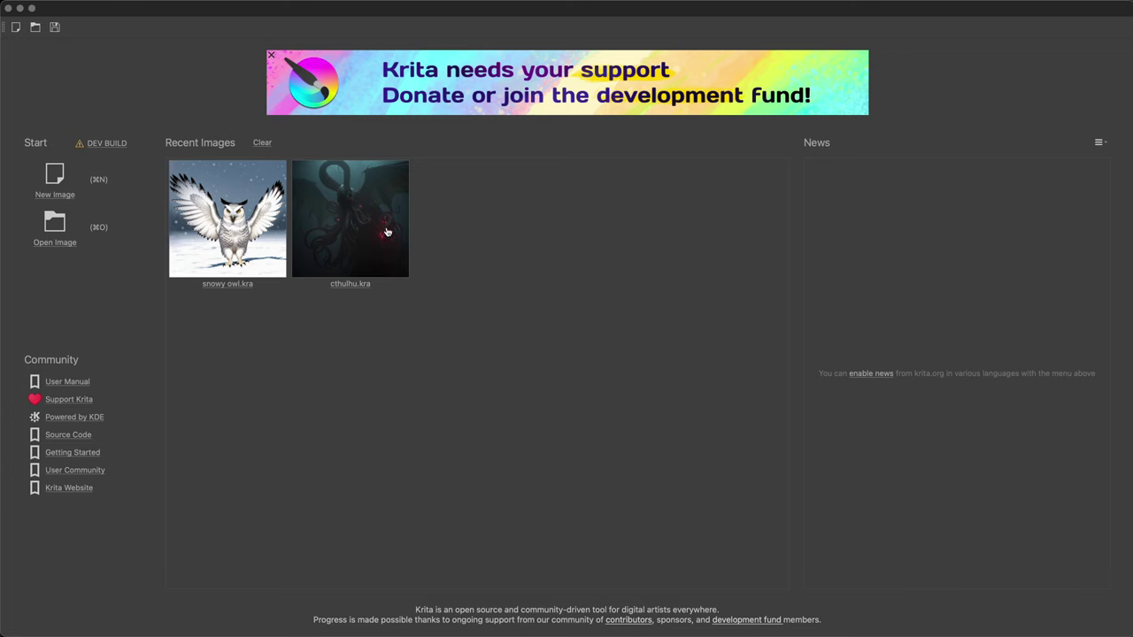
Import krita_ai_diffusion-1.8.0.zip through Import Python Plugin from File.
left_click(280, 7)
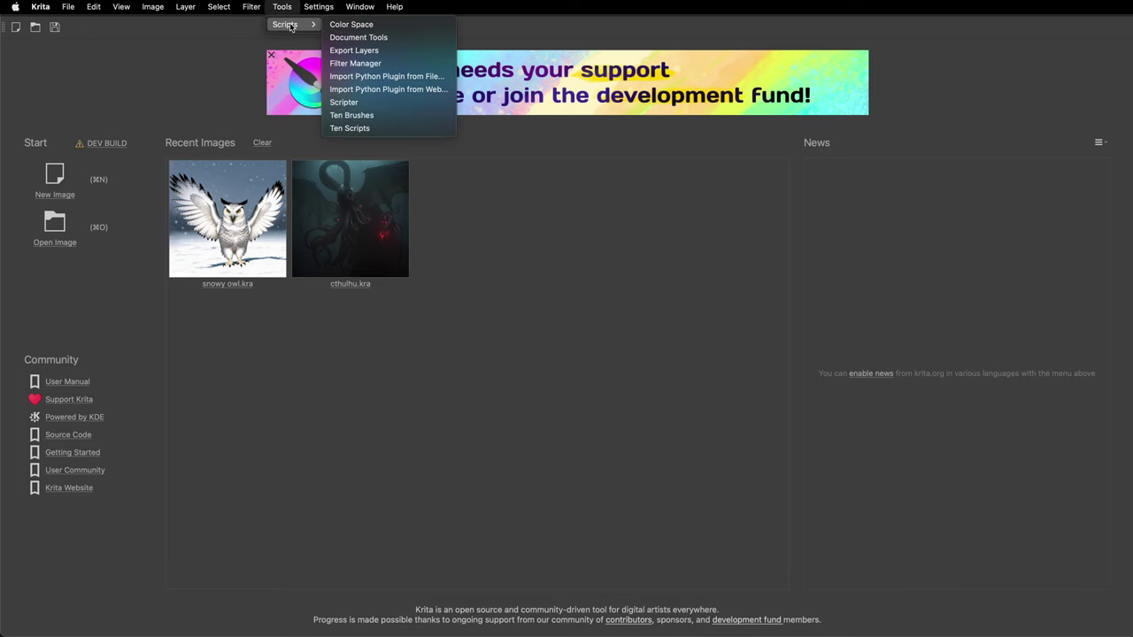
mouse_move(285, 24)
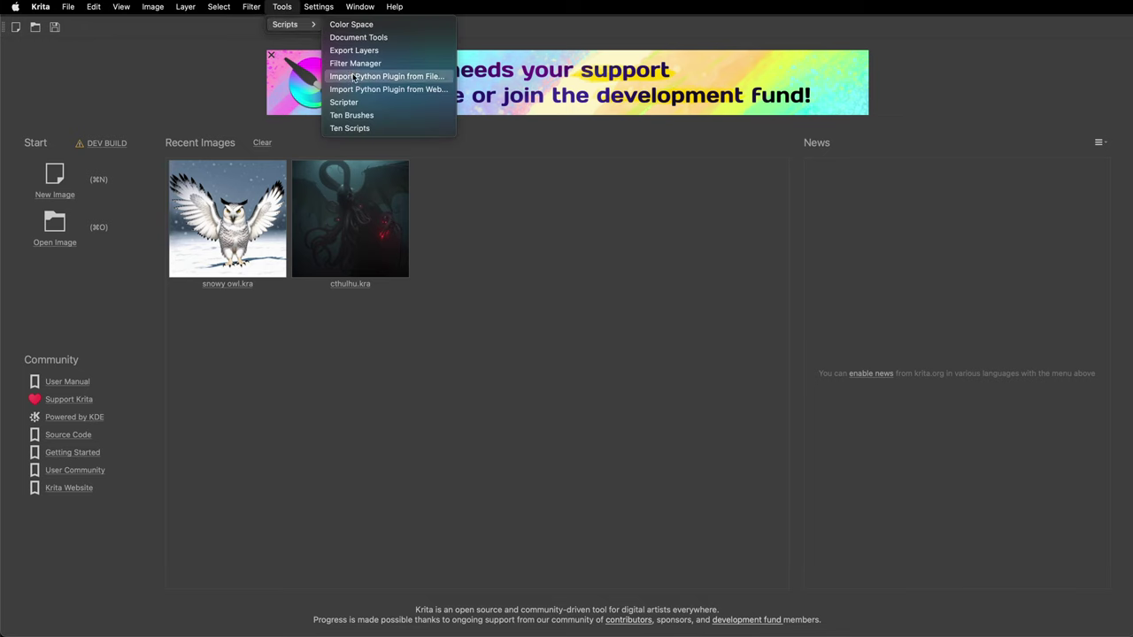
left_click(353, 77)
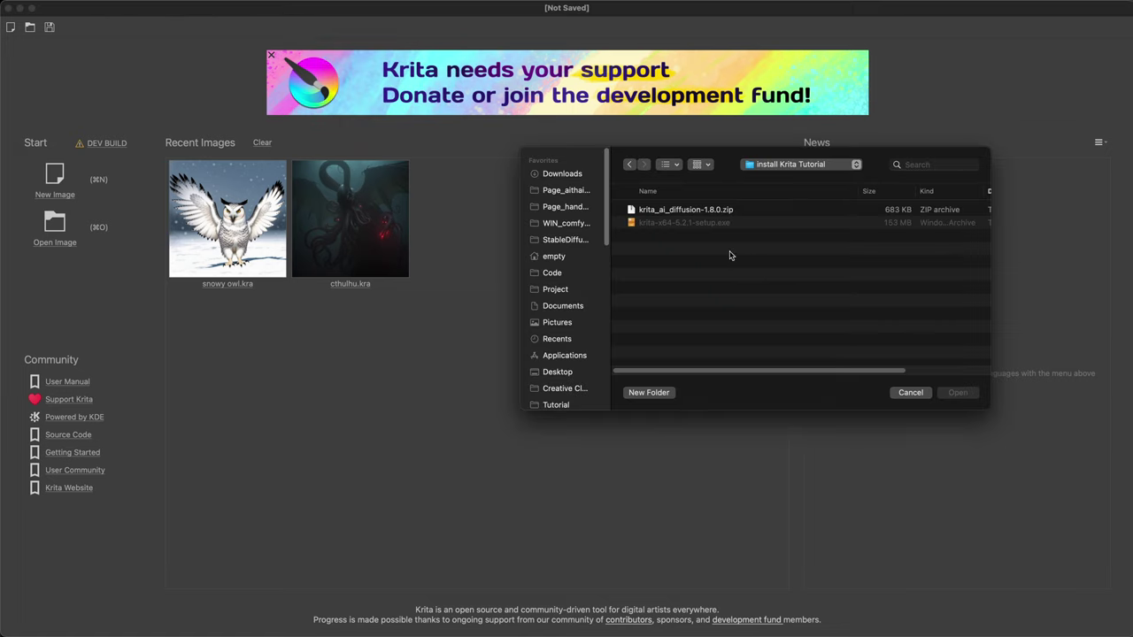
left_click(686, 213)
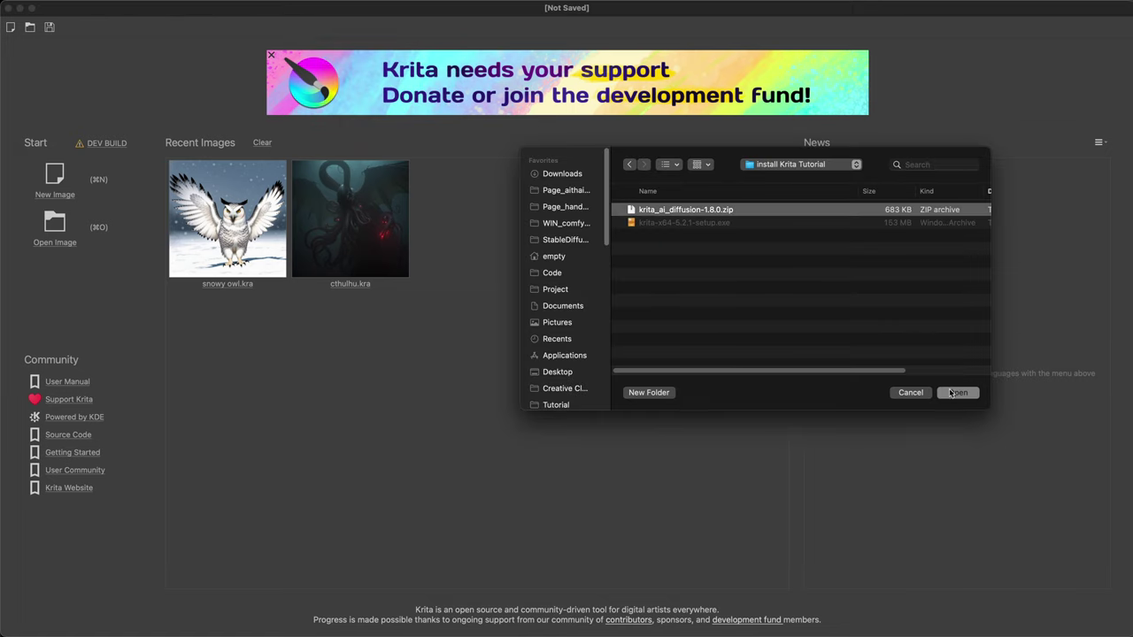
left_click(956, 393)
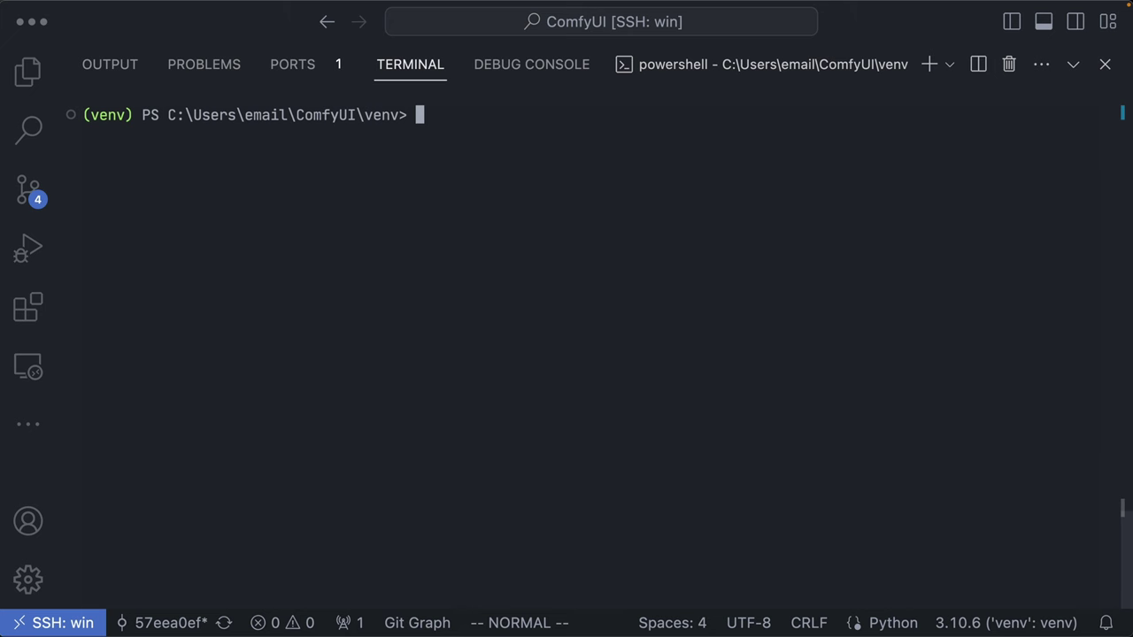
Run .\launch.bat in the VS Code terminal to start the ComfyUI server.
type("laun")
key("Tab")
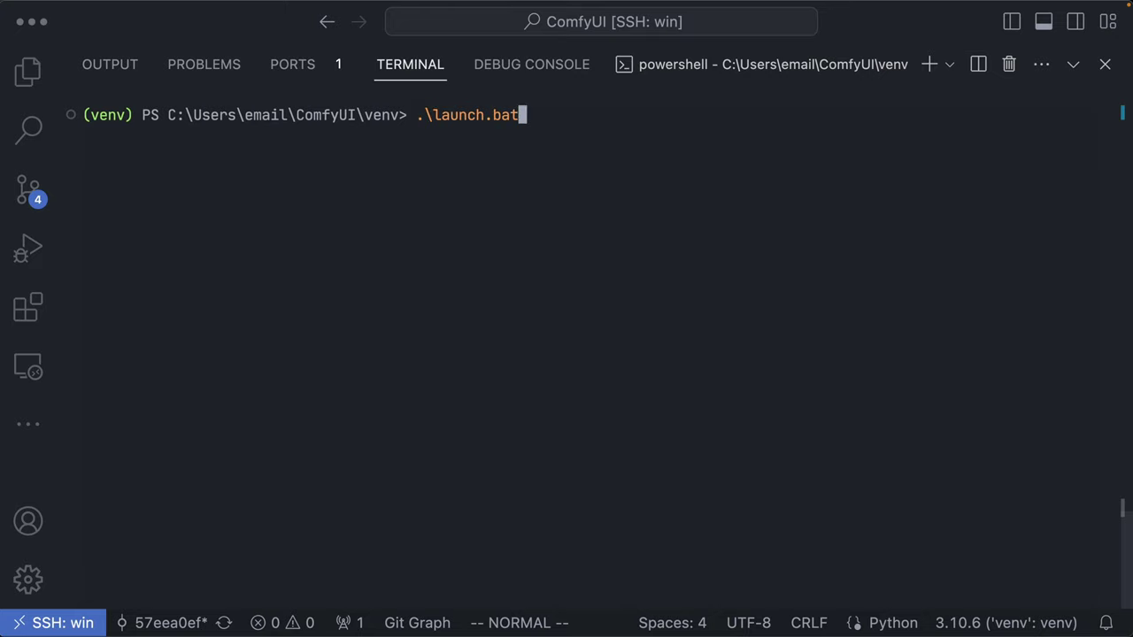
key("Return")
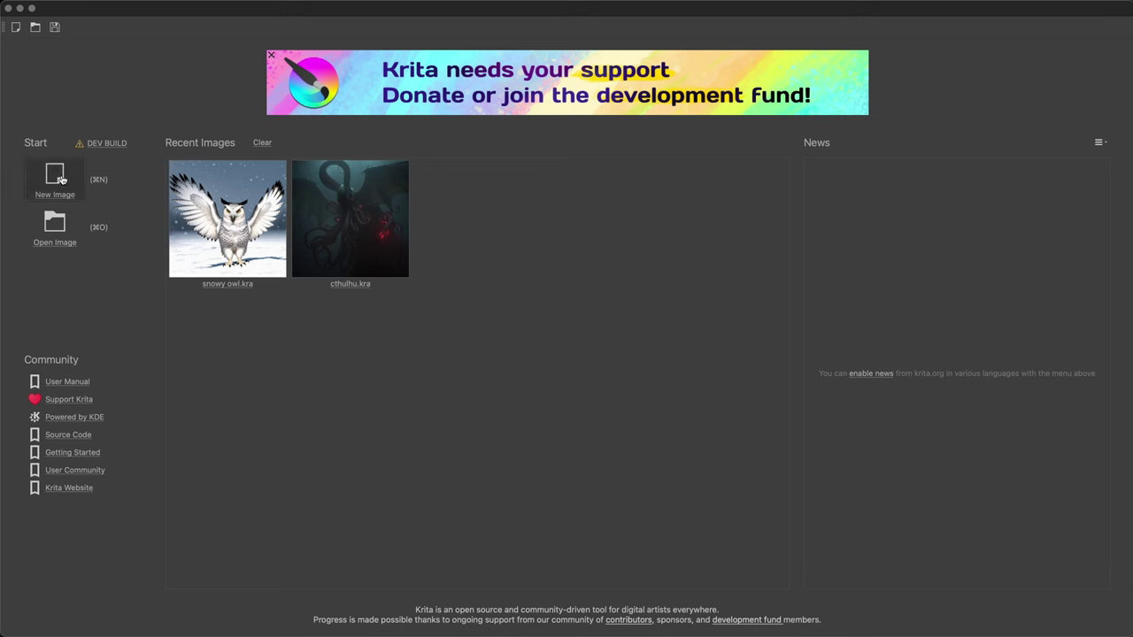
Create a new 512 × 768 pixel image with height set to 768.
left_click(55, 177)
double_click(559, 249)
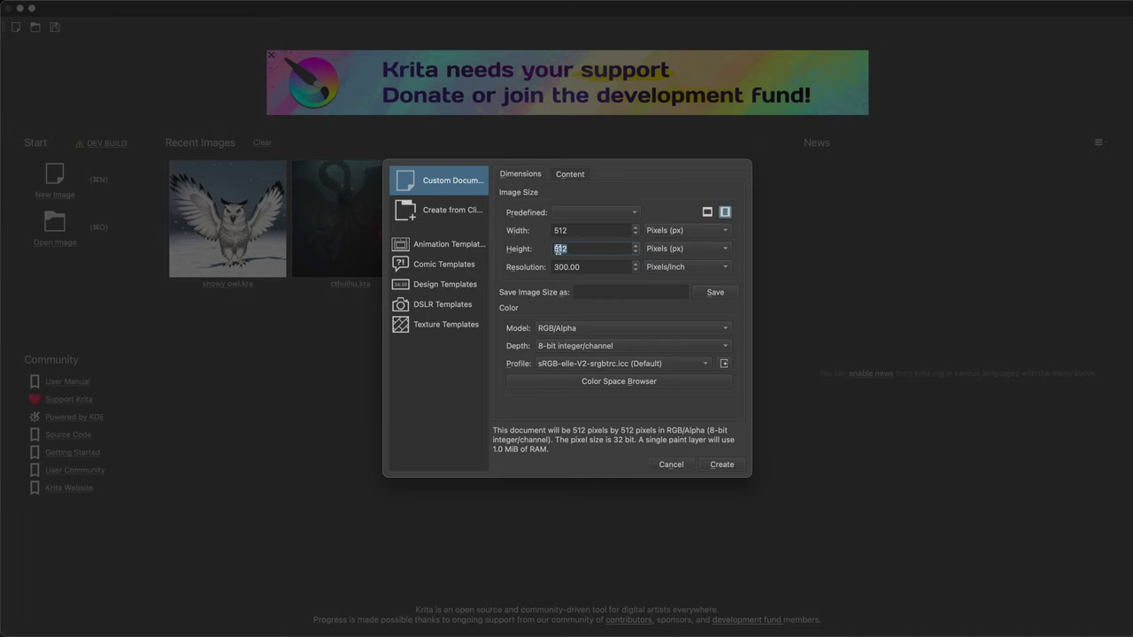
type("768")
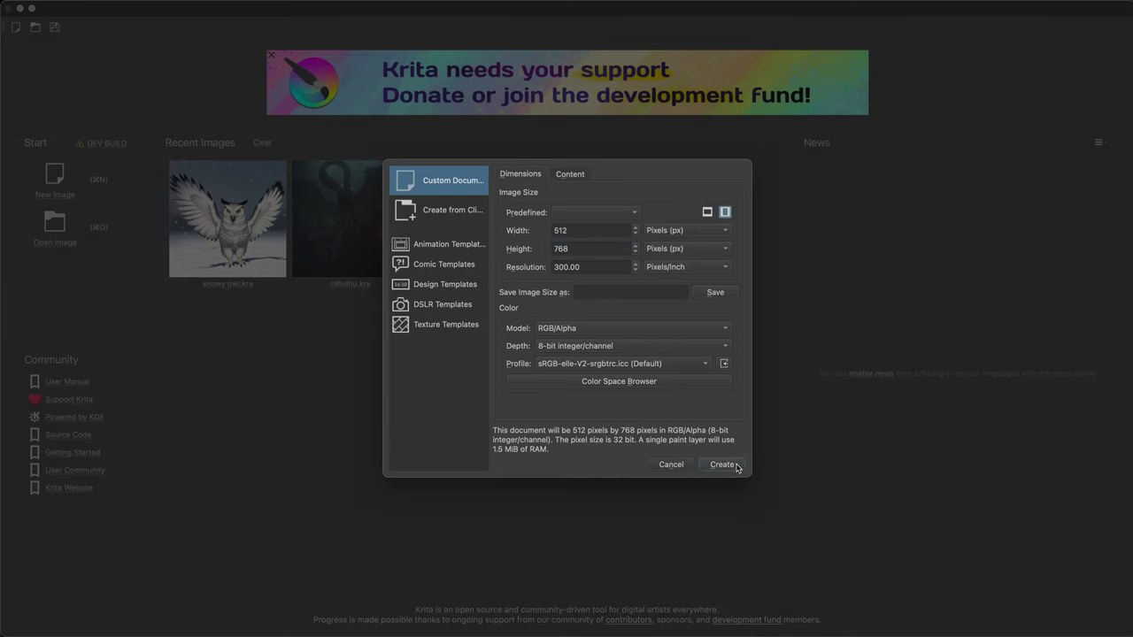
left_click(722, 464)
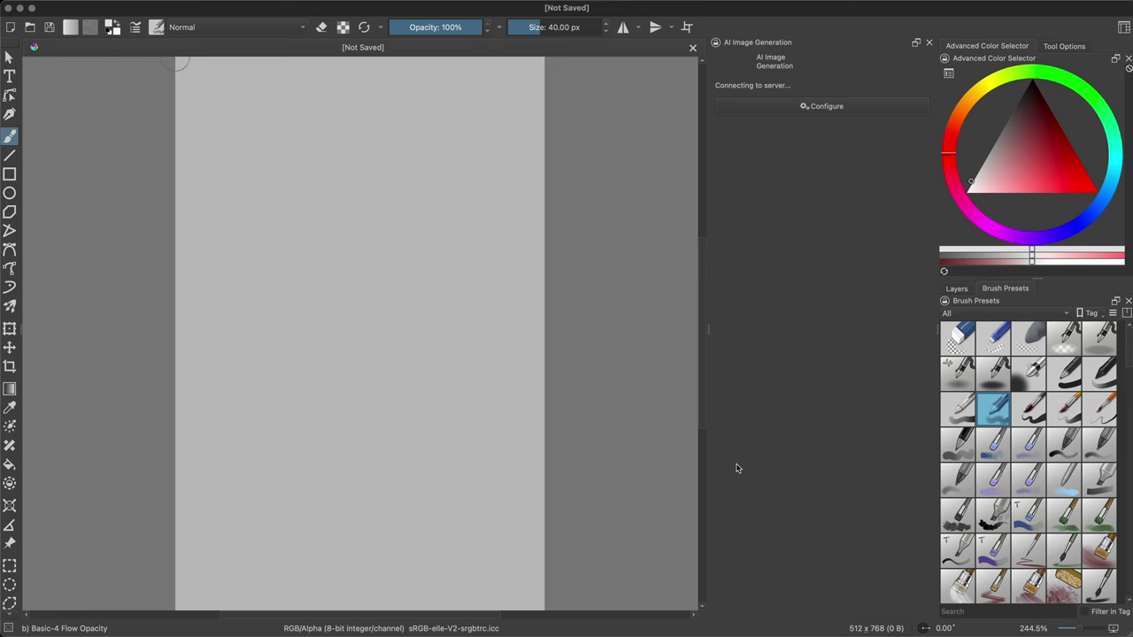
Re-show the AI Image Generation docker from Settings > Dockers.
left_click(929, 41)
left_click(318, 6)
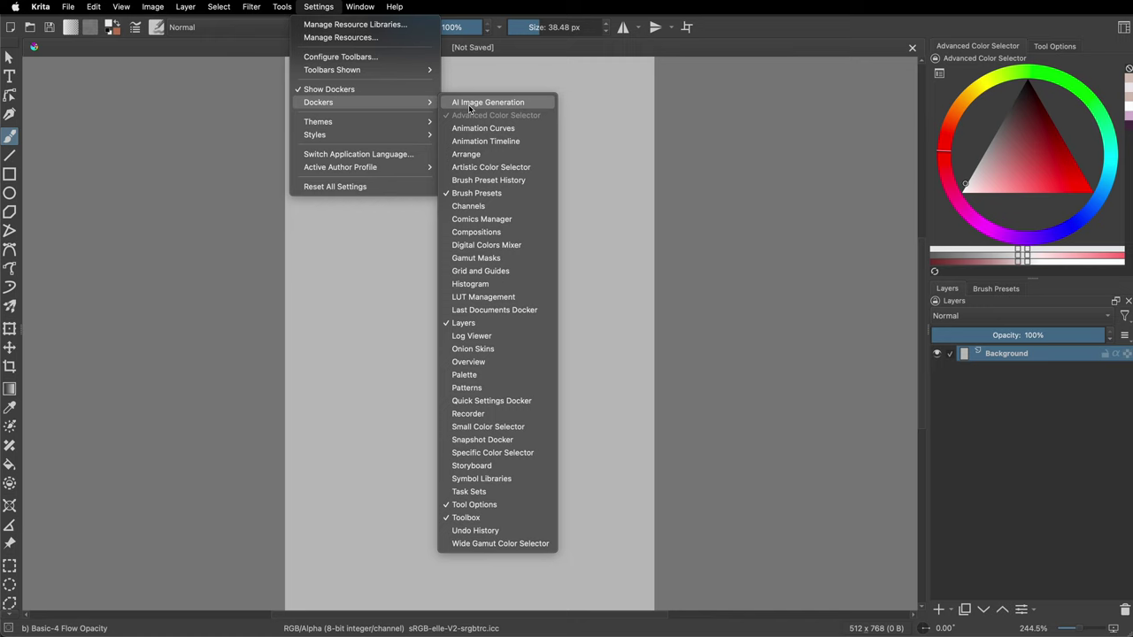
left_click(470, 105)
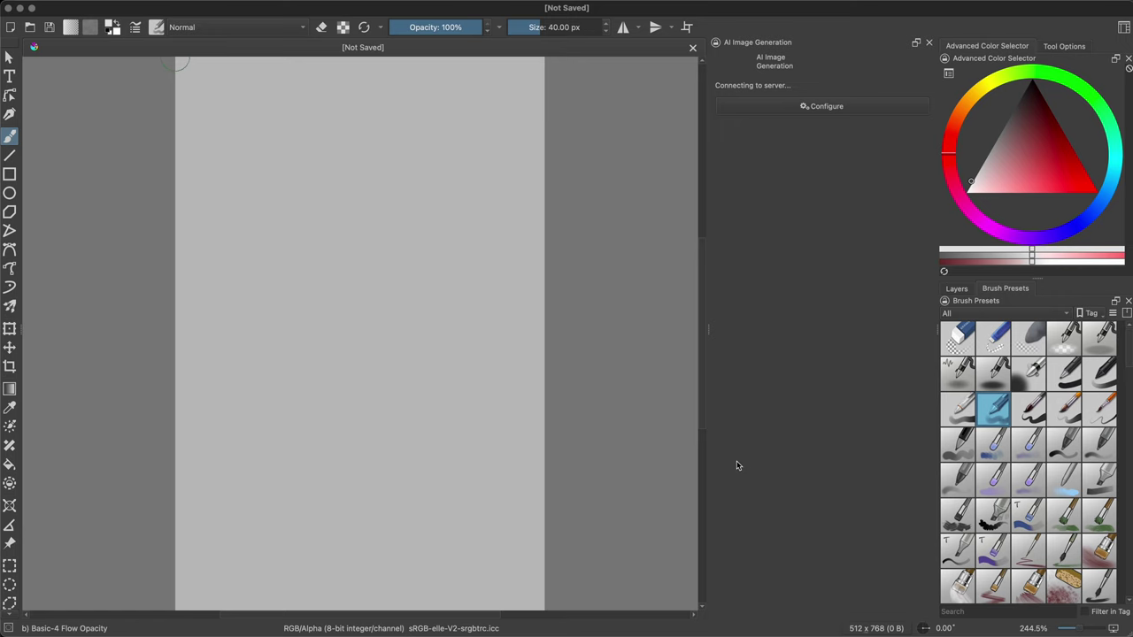
Connect the plugin to the external server comfy.win:8188, then show the Styles page.
left_click(869, 110)
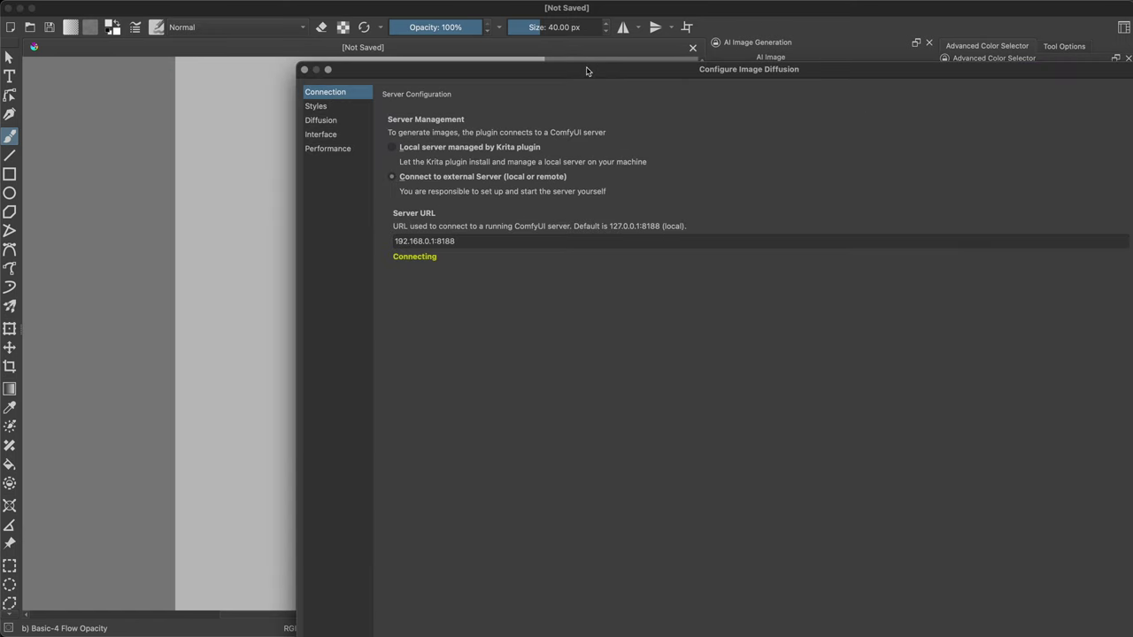
left_click_drag(587, 69, 404, 8)
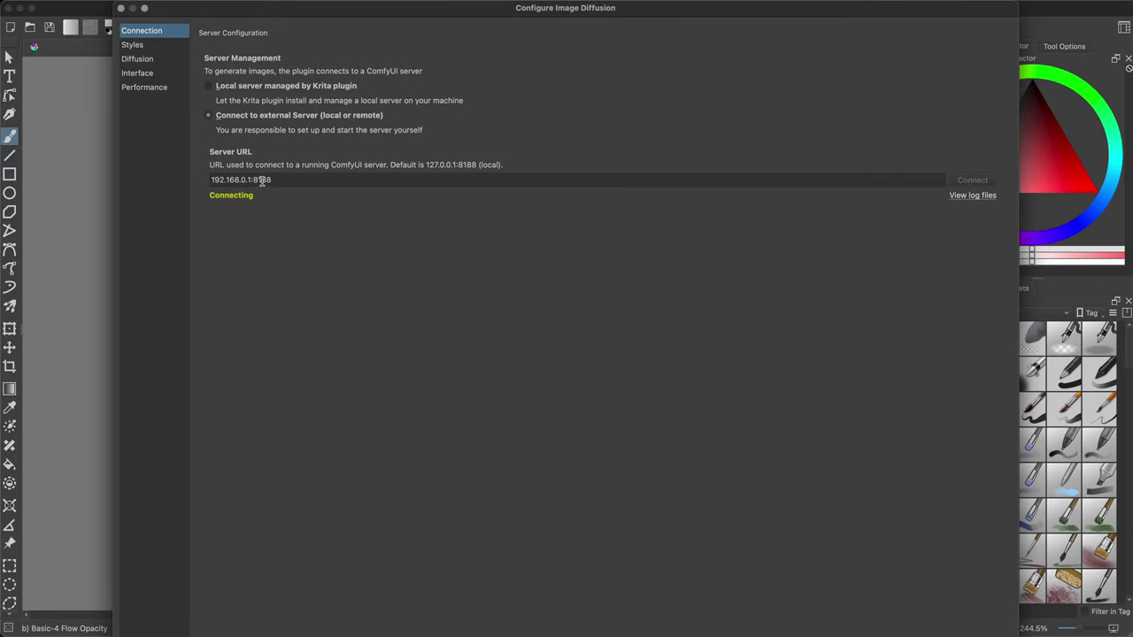
left_click_drag(284, 181, 210, 179)
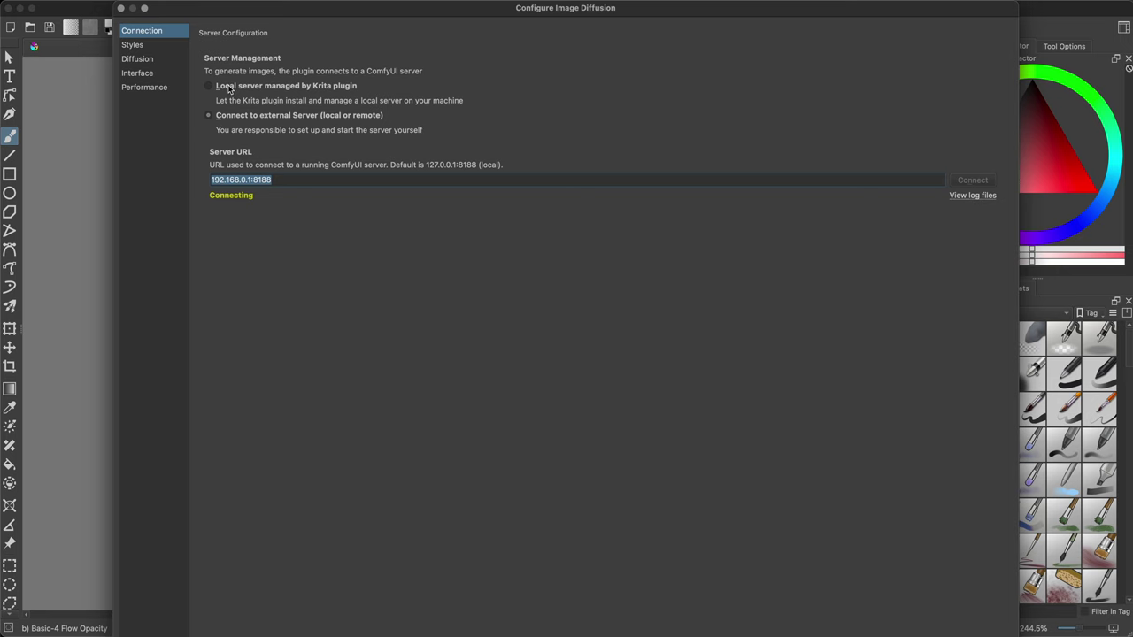
left_click(229, 88)
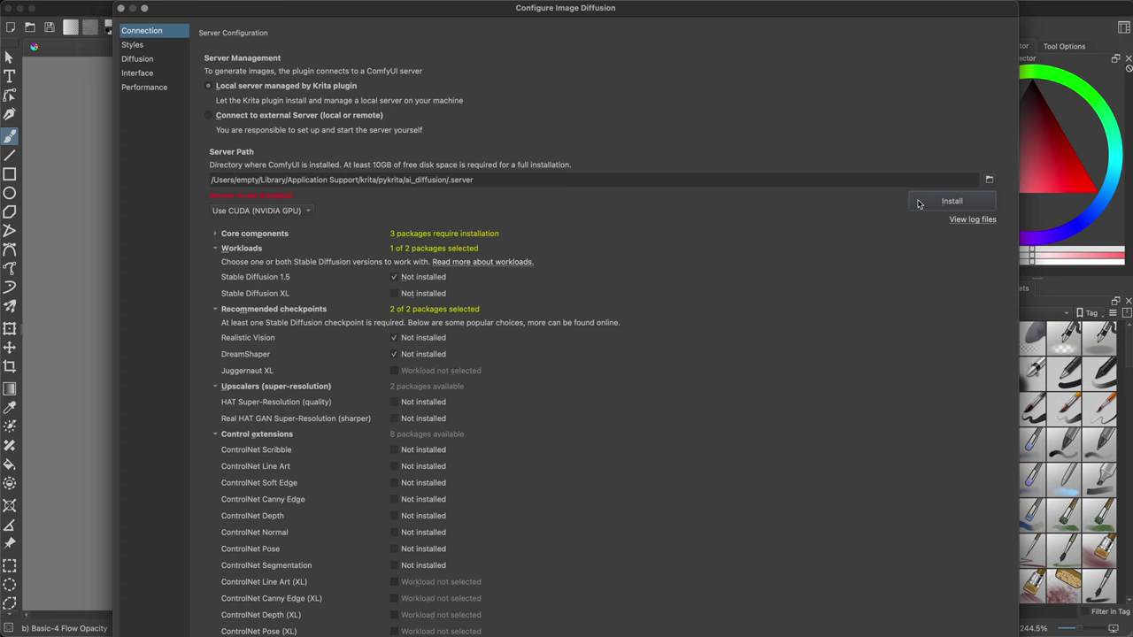
left_click(370, 115)
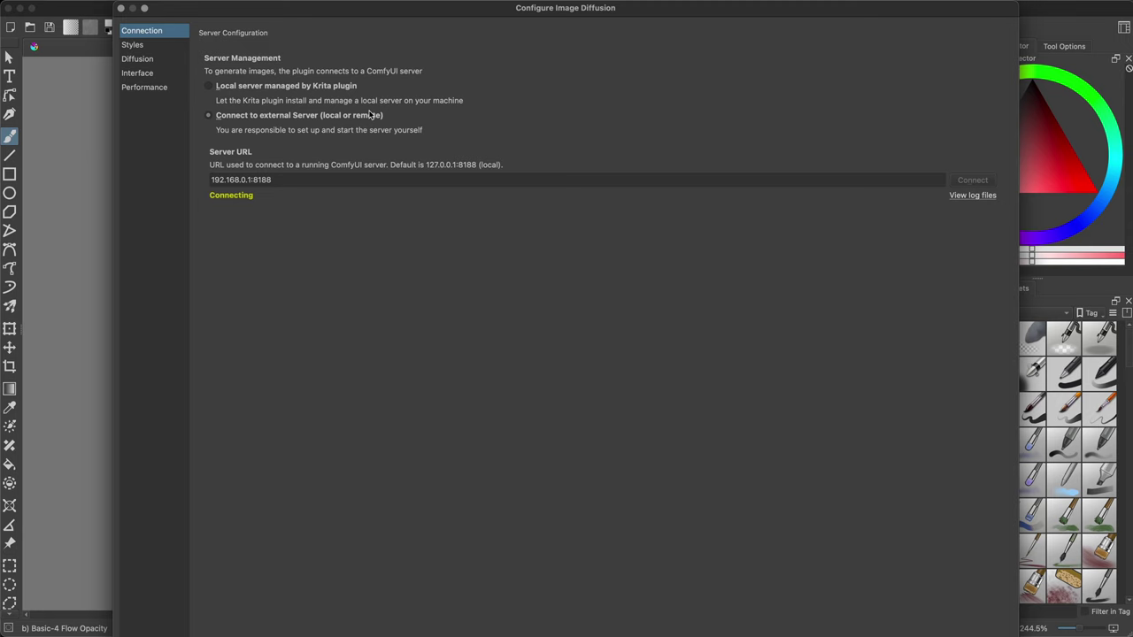
triple_click(355, 183)
type("comfy.win:8188")
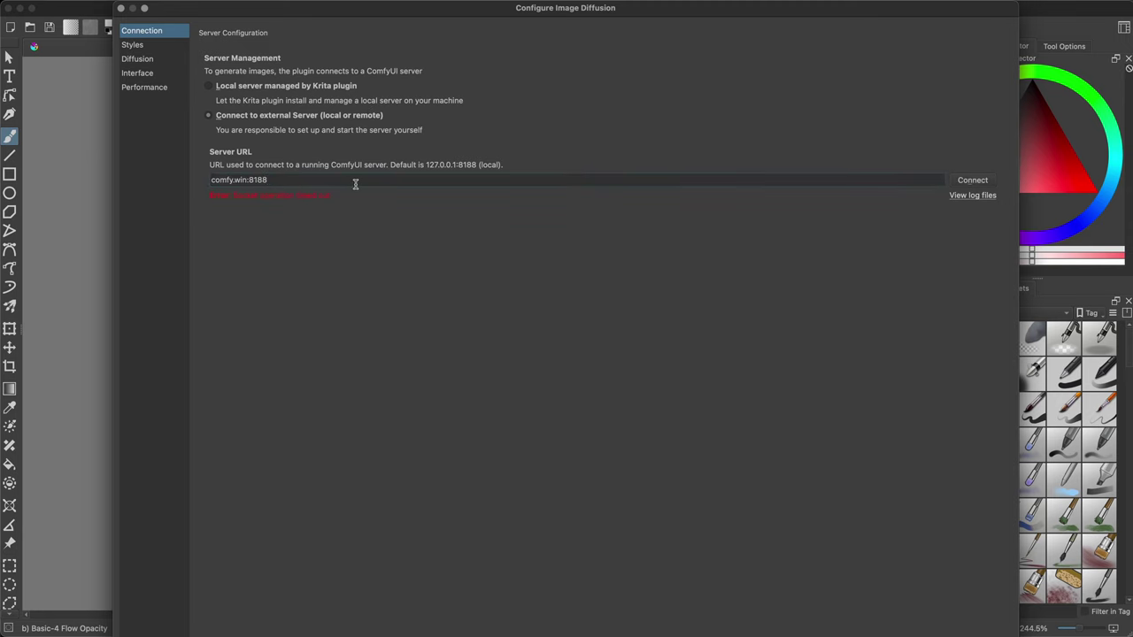
left_click(985, 181)
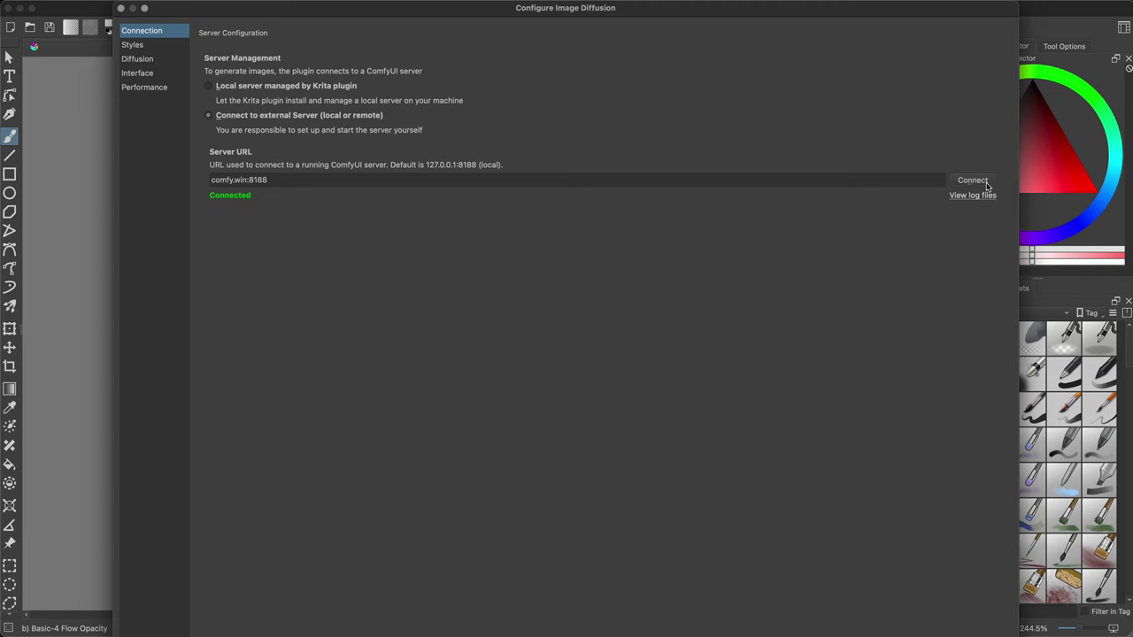
left_click(185, 50)
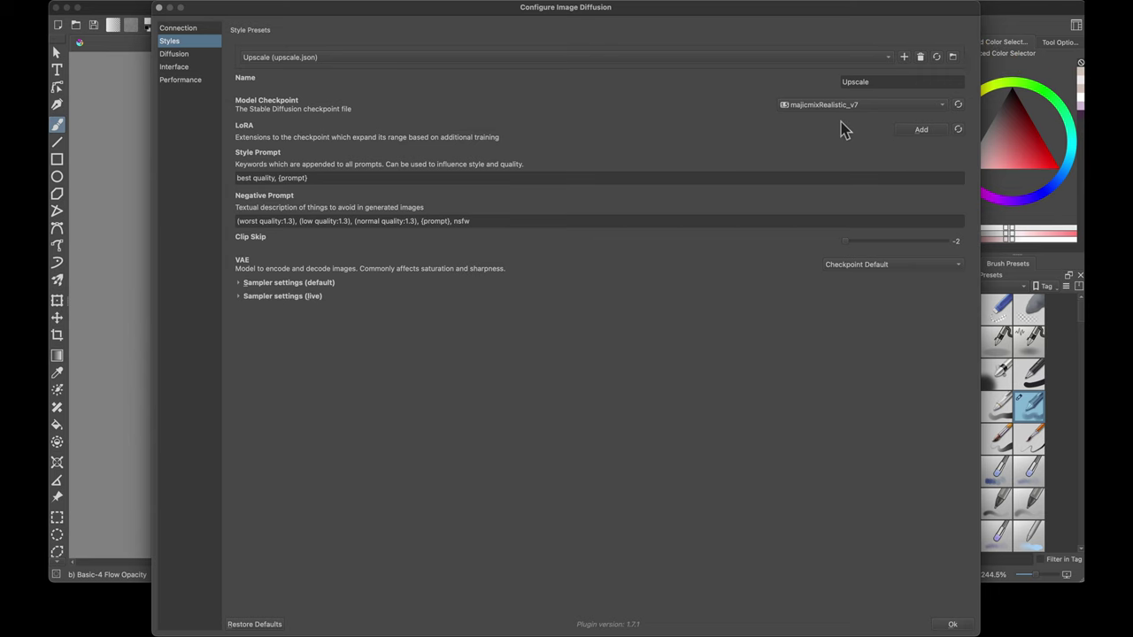
Give Upscale the majicmixRealistic_v7 checkpoint and an Astia3.safetensors LoRA, keeping the Checkpoint Default VAE.
left_click(877, 106)
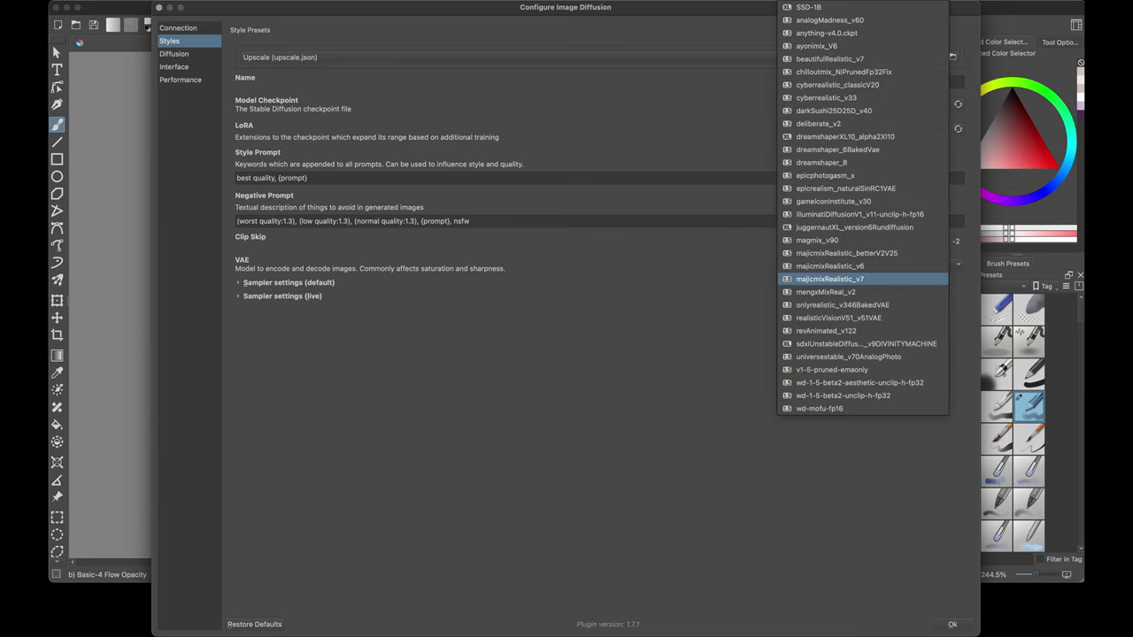
key("Return")
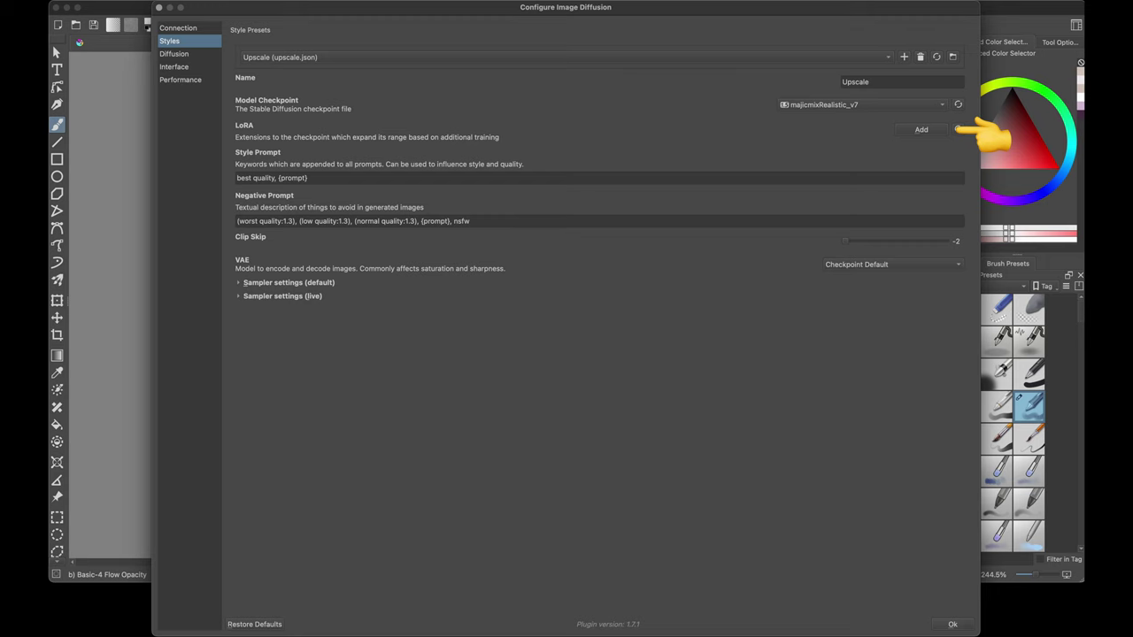
left_click(922, 130)
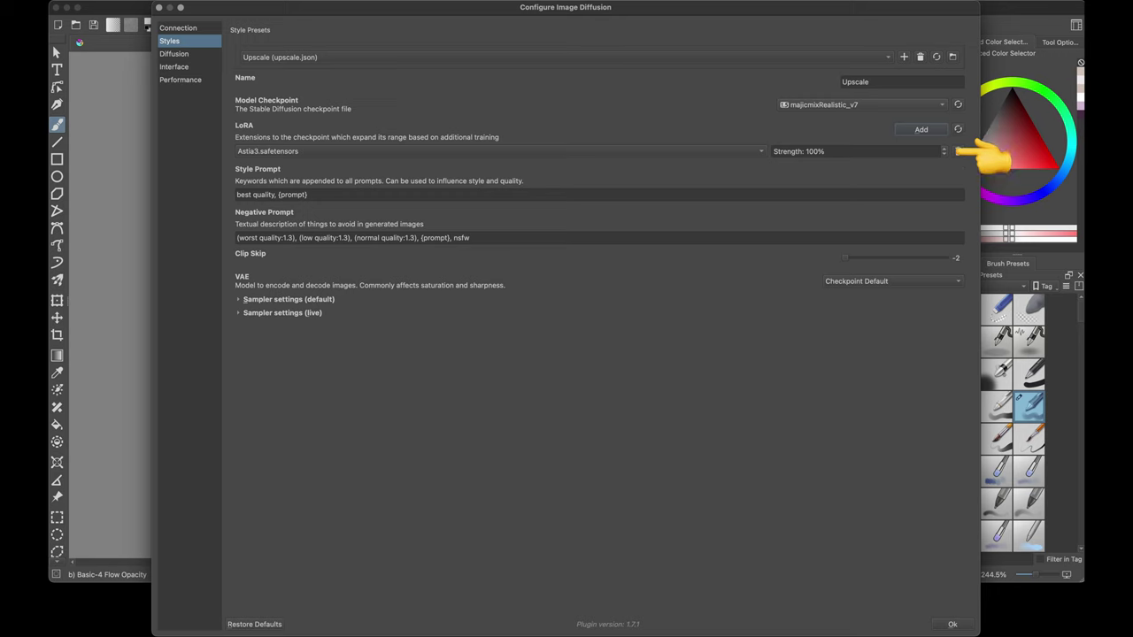
double_click(292, 194)
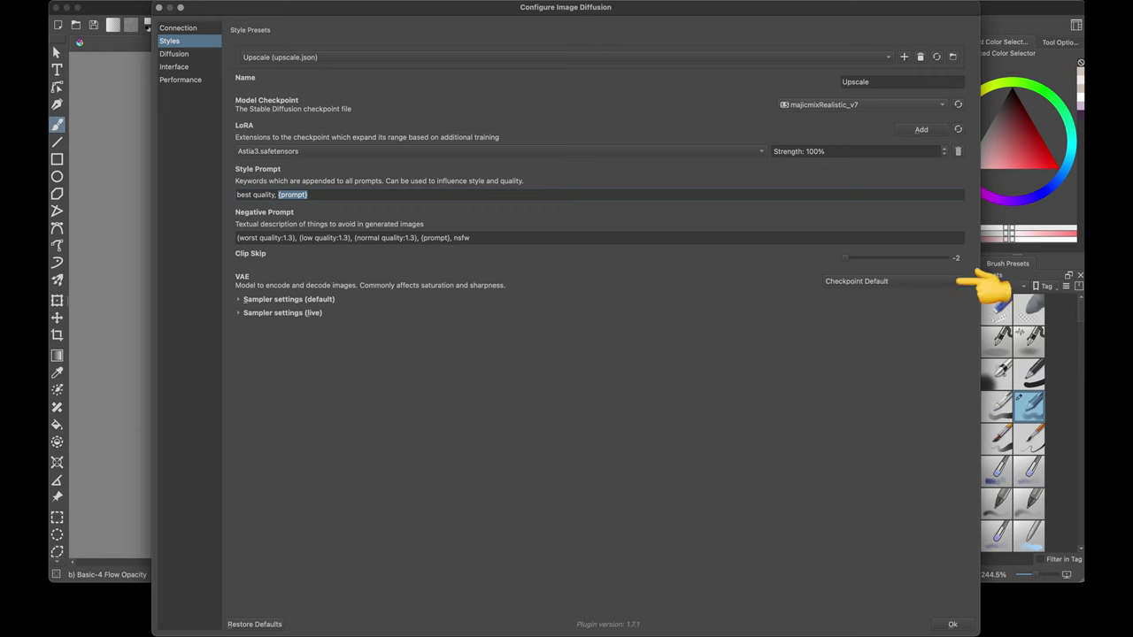
left_click(894, 281)
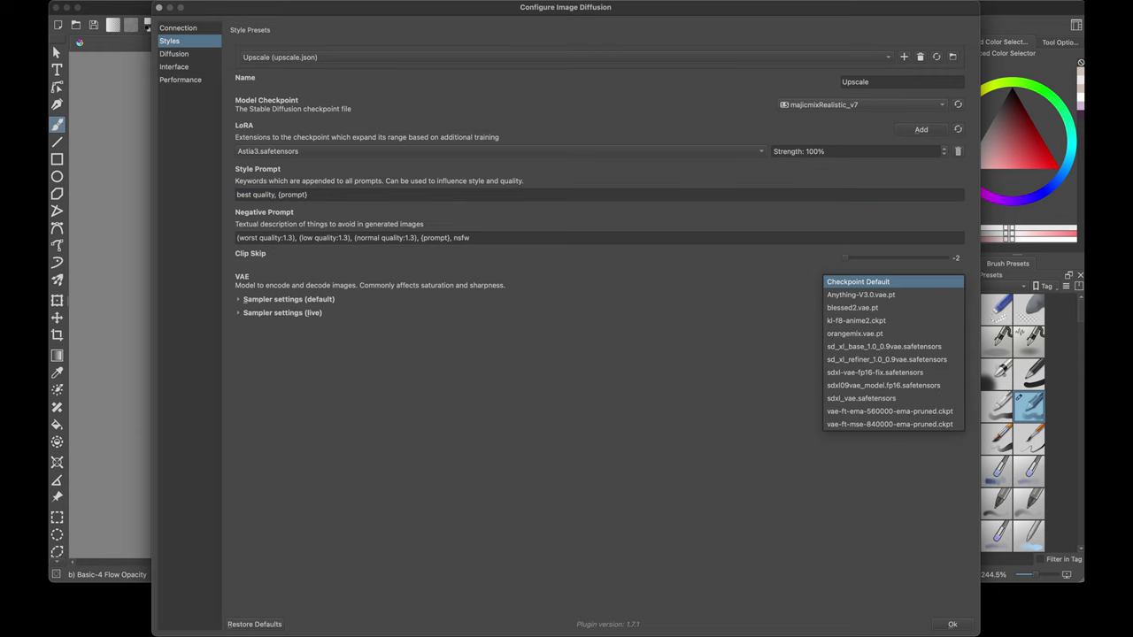
key("Escape")
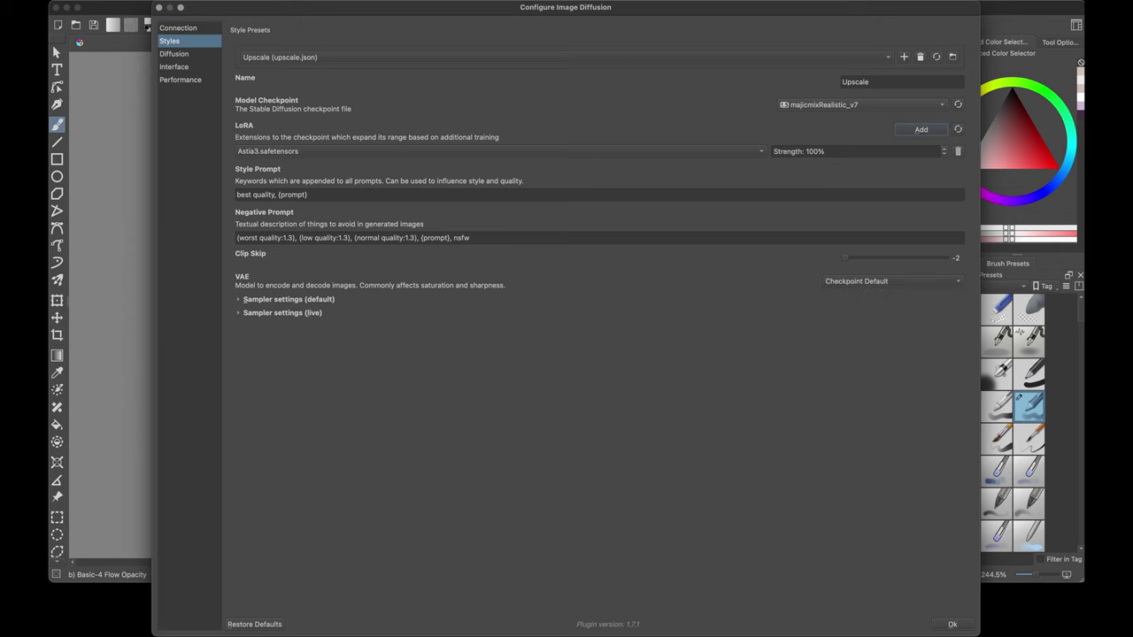
Expand the sampler settings sections and move to the Performance page.
left_click(350, 299)
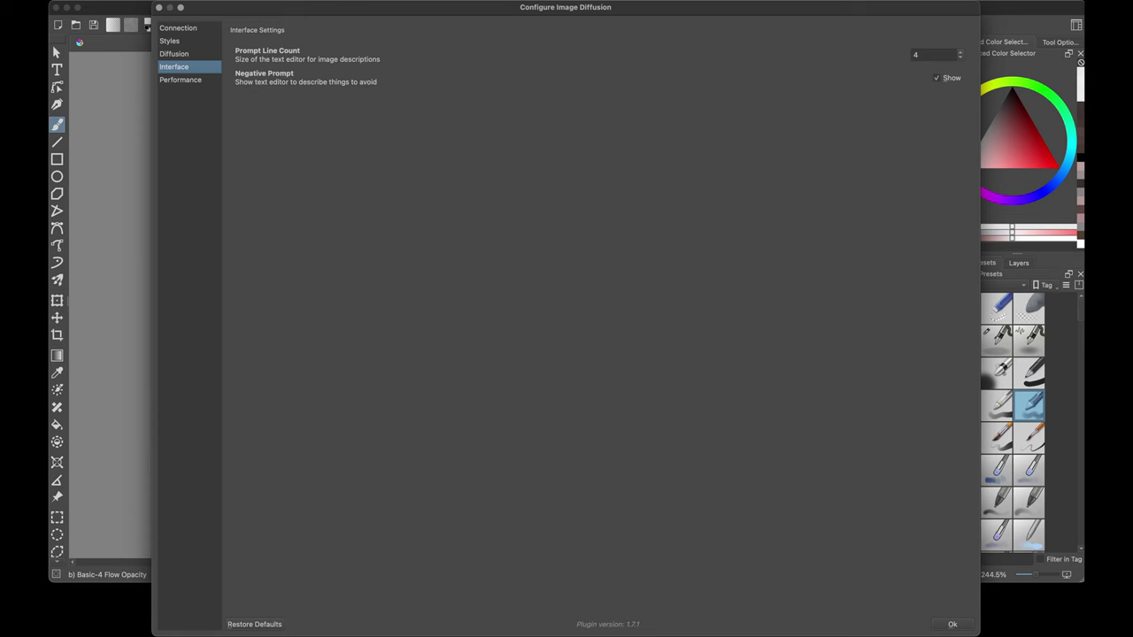
key("Down")
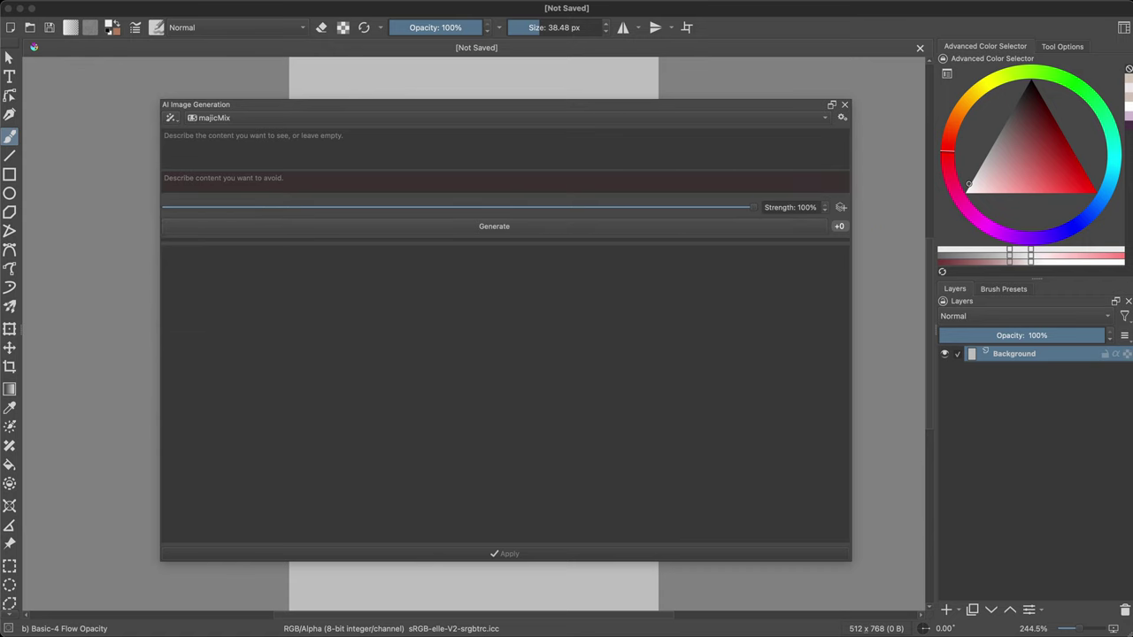
Open the +0 cancel menu beside Generate and dismiss it.
left_click(839, 225)
key("Escape")
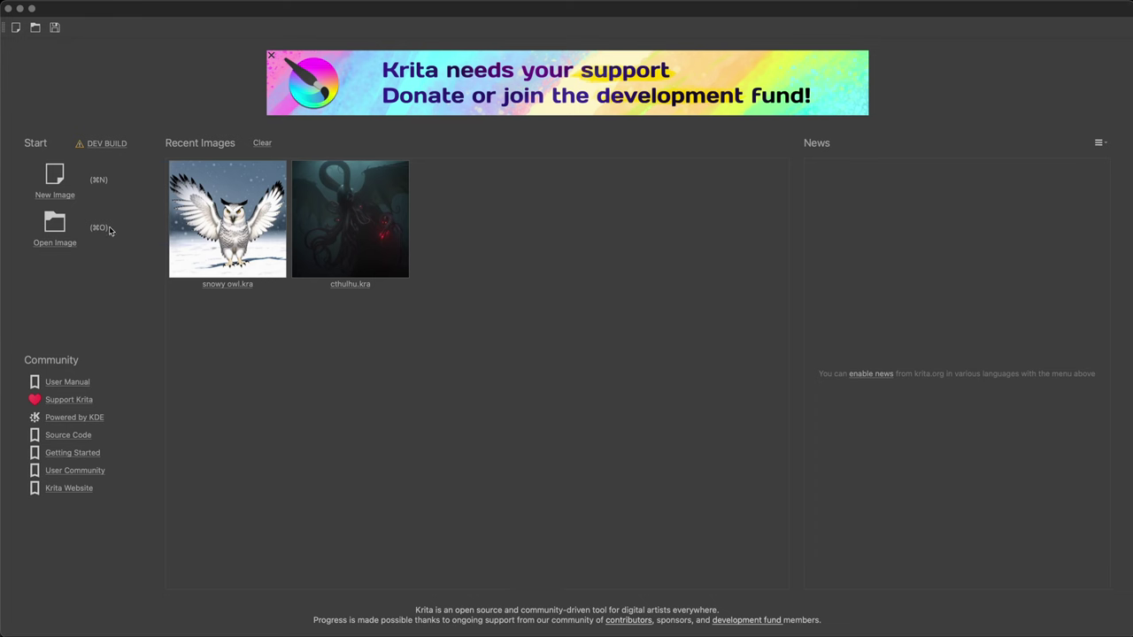
Create a new 1024 × 1024 image using the Base SD XL predefined size.
left_click(52, 179)
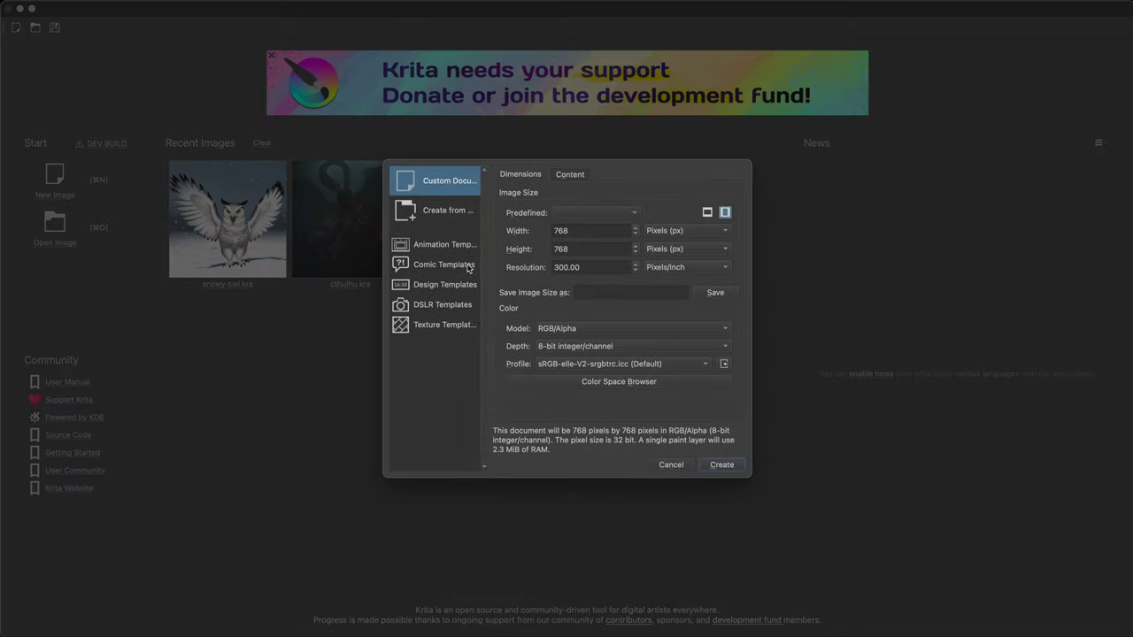
left_click(580, 214)
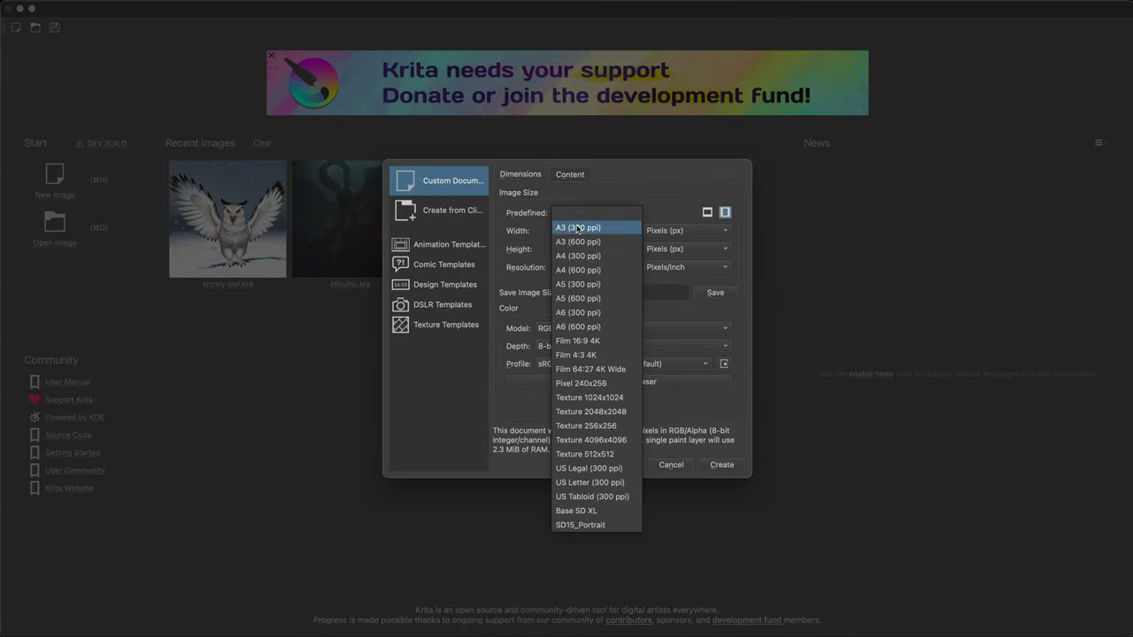
left_click(596, 511)
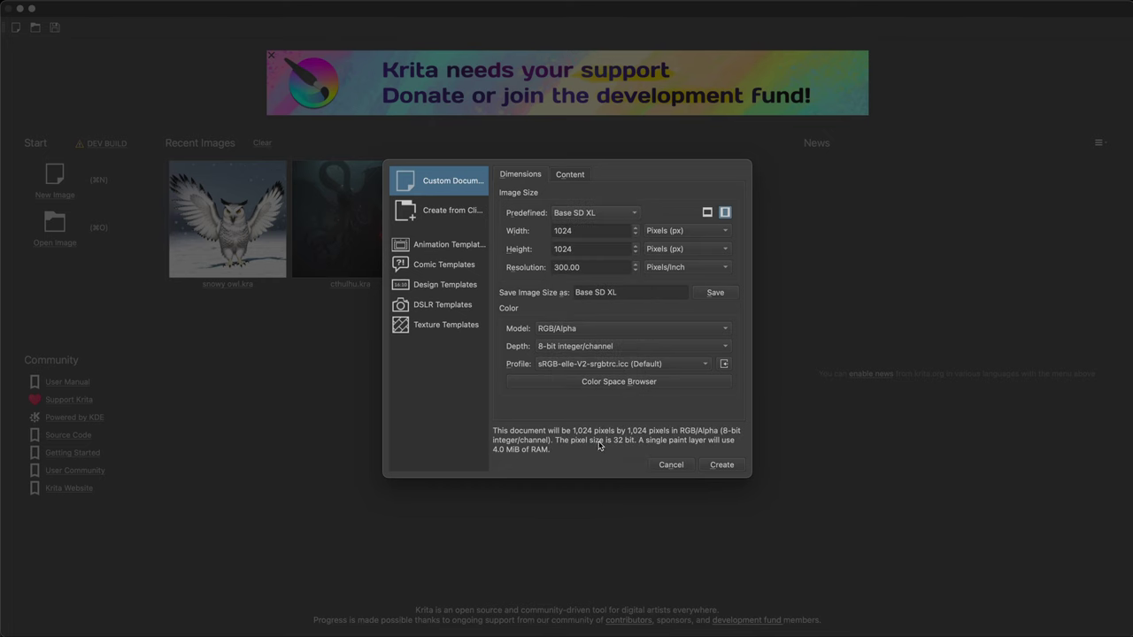
left_click(719, 465)
Generate 'fairytale treehouse village, sunset, high contrast, centered' avoiding 'bad art', then apply it.
type("fairytale t")
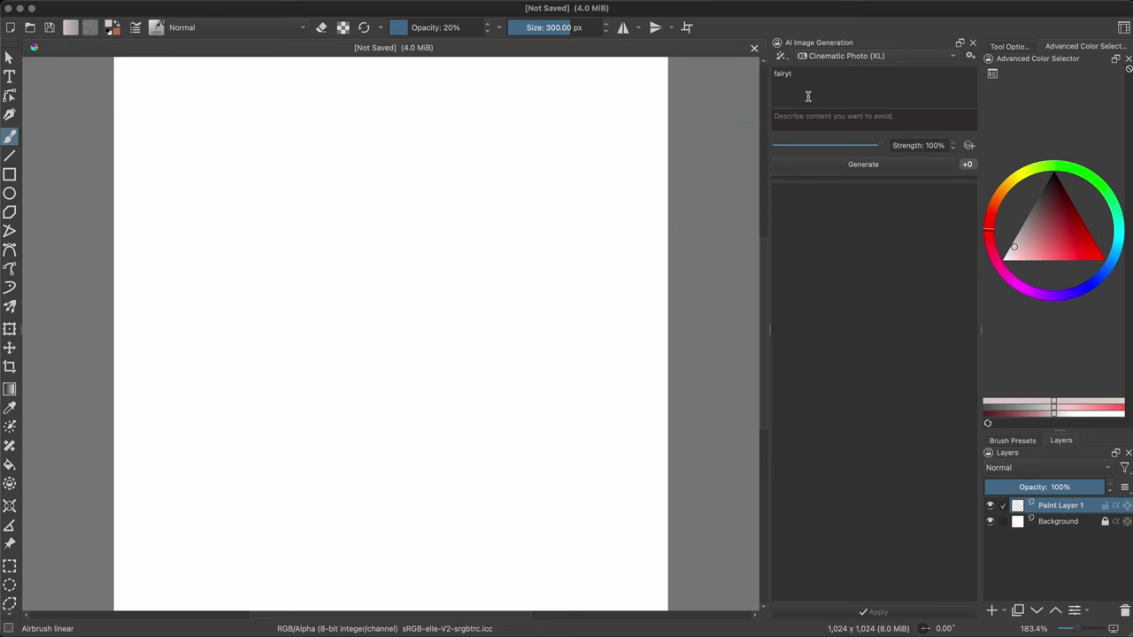
type("reehouse village, sunset,")
type(" high contrast, centered")
left_click(818, 118)
type("bad art")
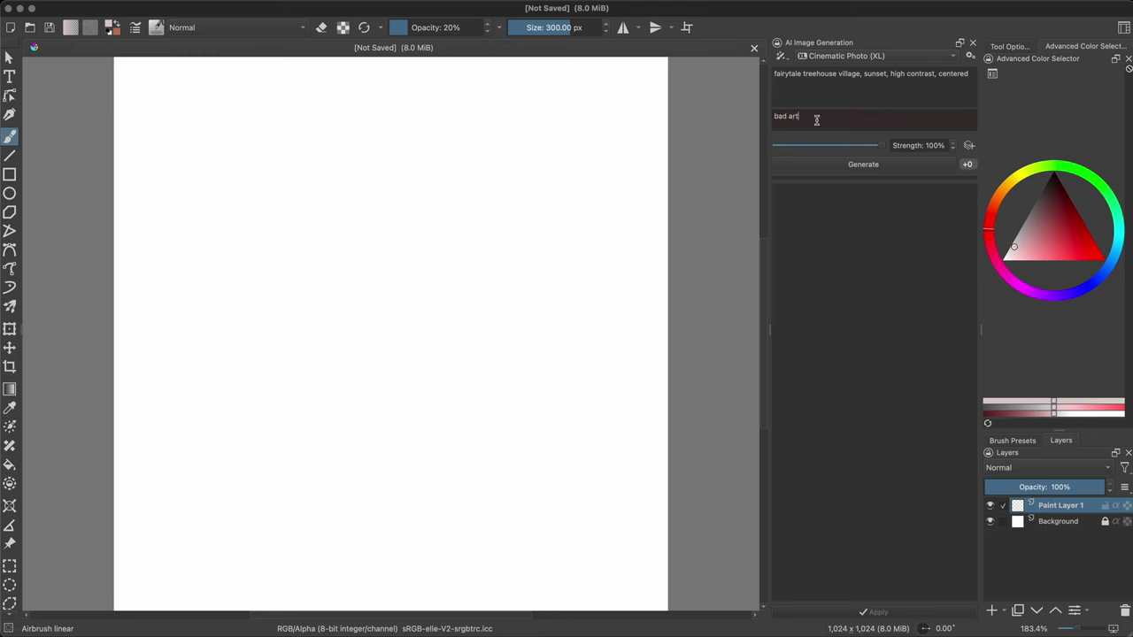
left_click(886, 167)
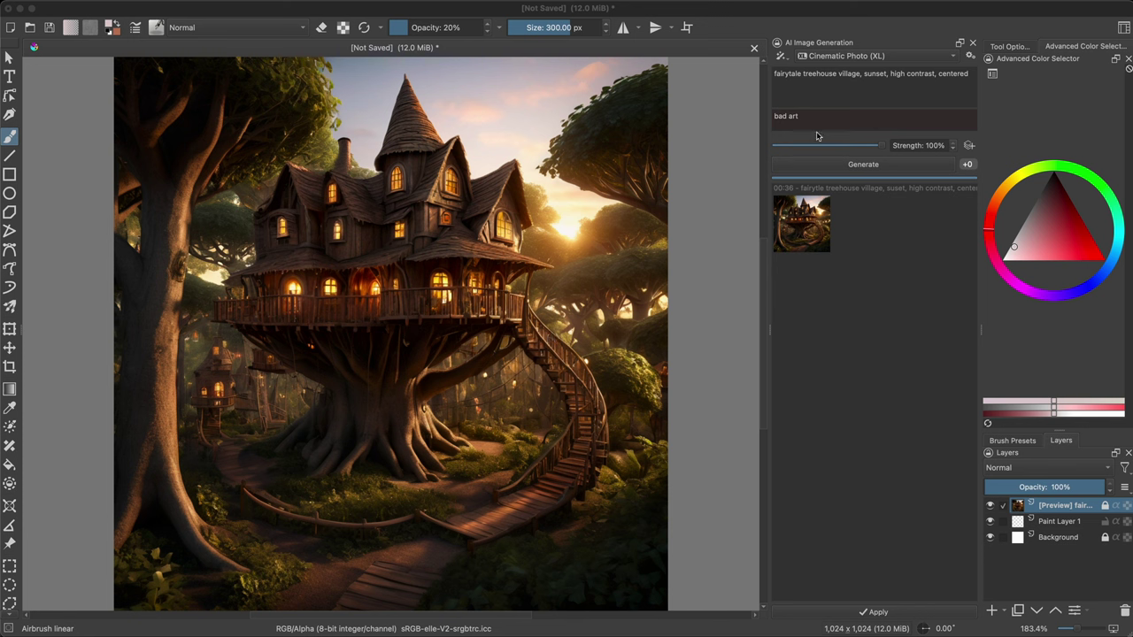
left_click(863, 612)
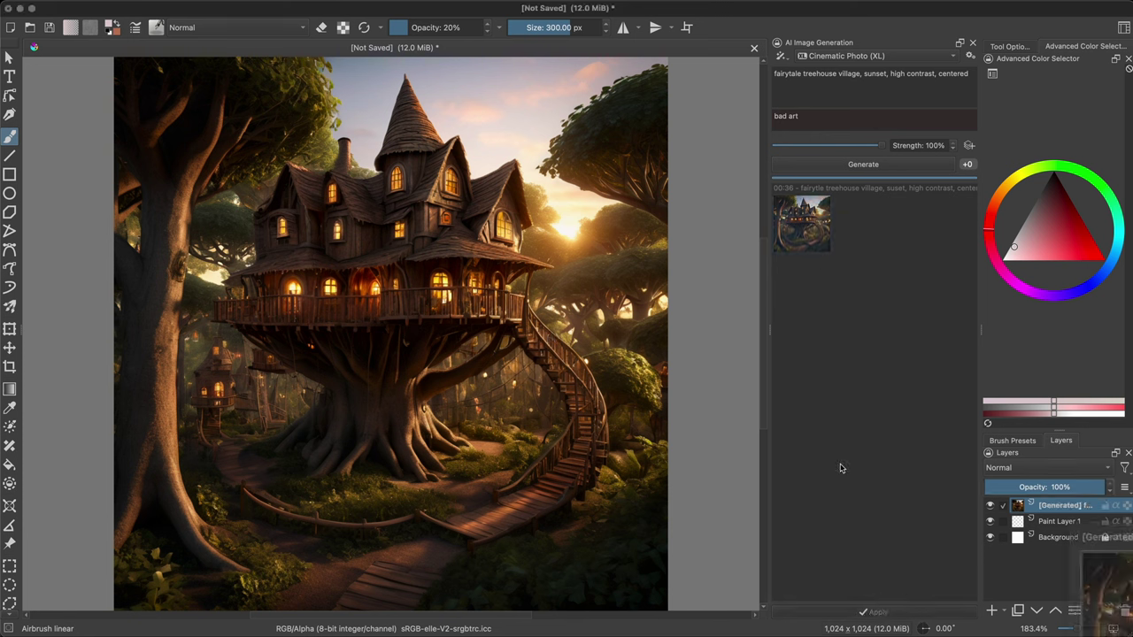
Hide the applied treehouse layer, generate another variation and apply it.
key("ctrl+r")
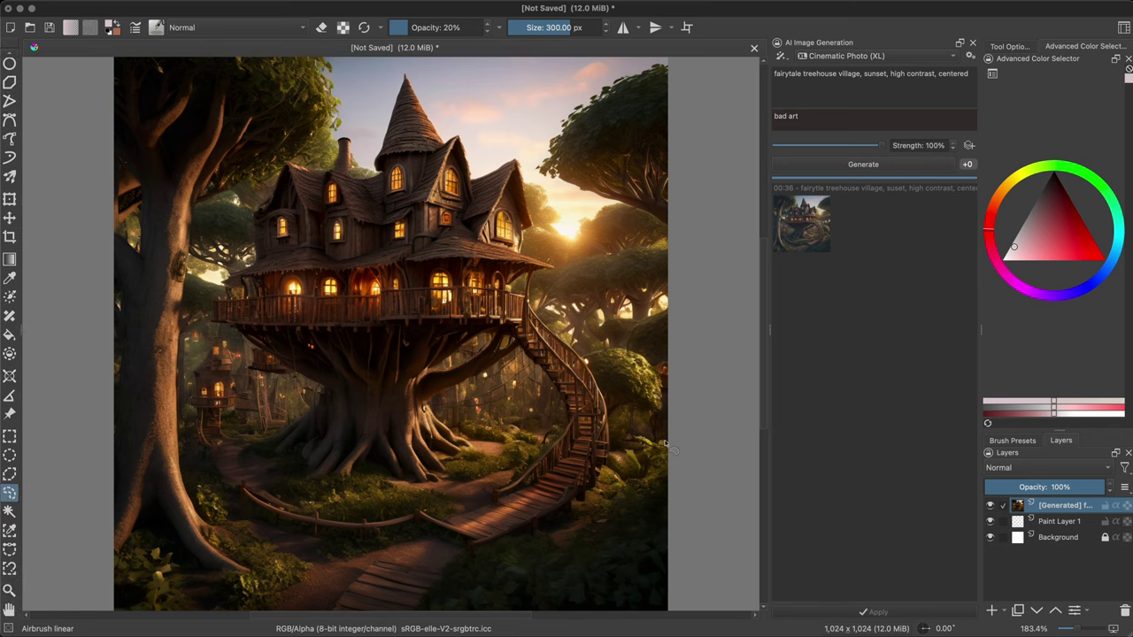
left_click(991, 506)
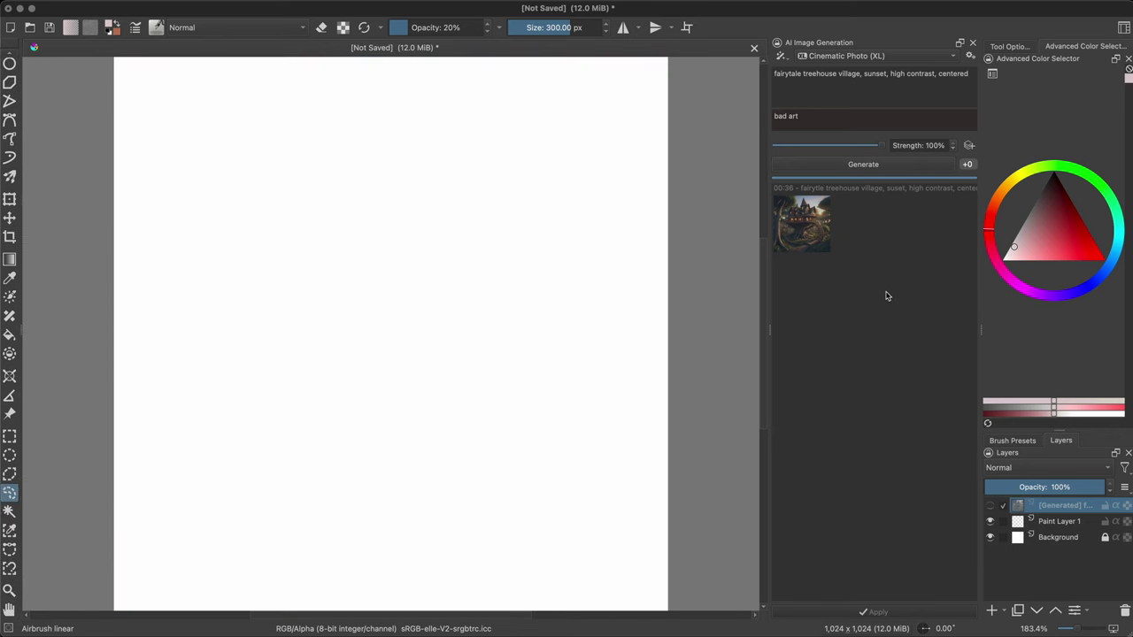
left_click(862, 170)
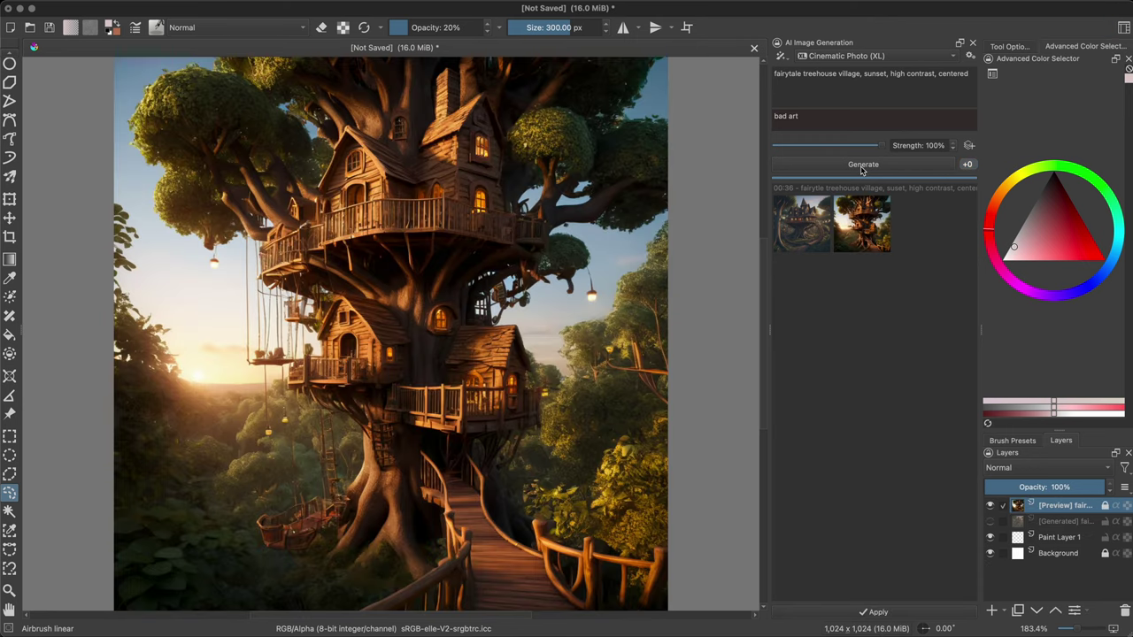
double_click(862, 223)
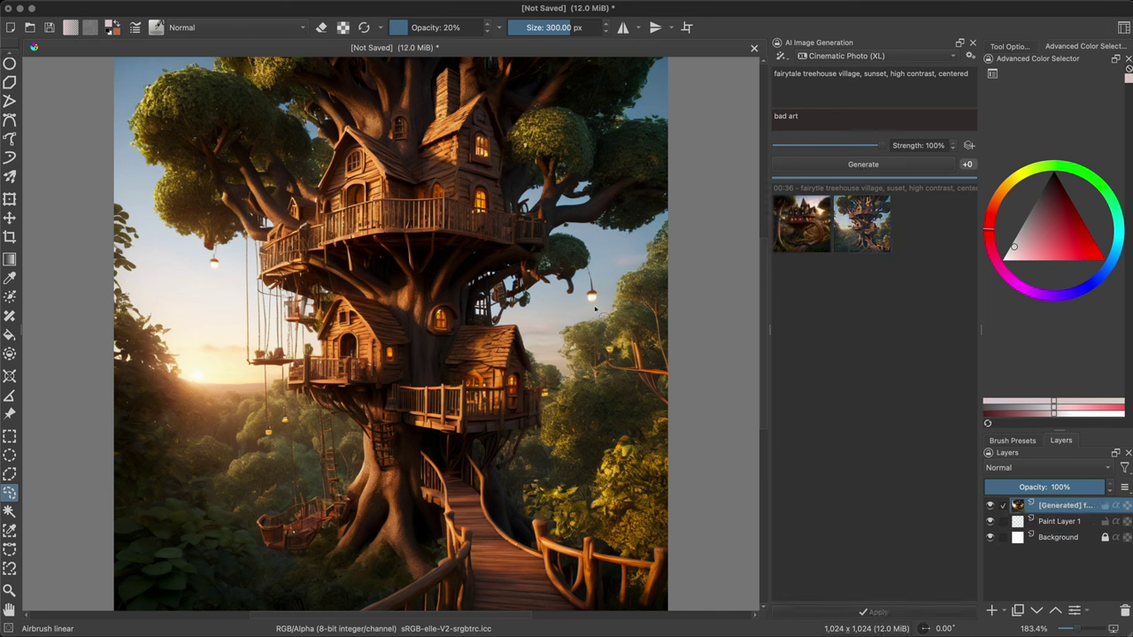
Lasso the hanging lamp right of the treehouse and generate 'sky' at 70% strength.
left_click_drag(580, 280, 571, 286)
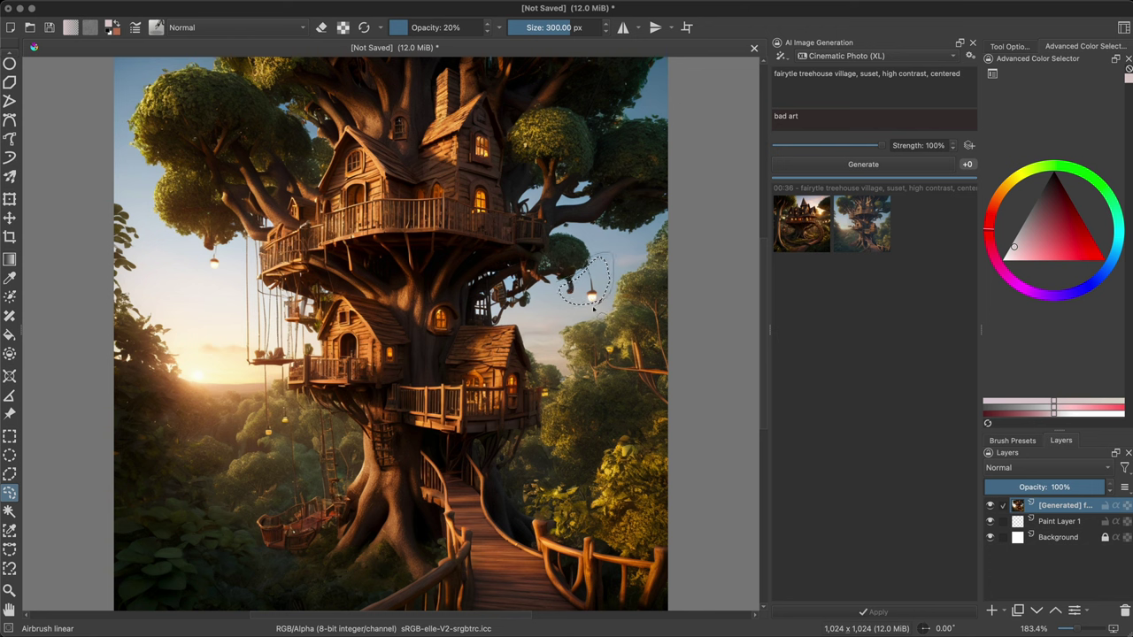
triple_click(859, 98)
type("sky")
left_click(835, 146)
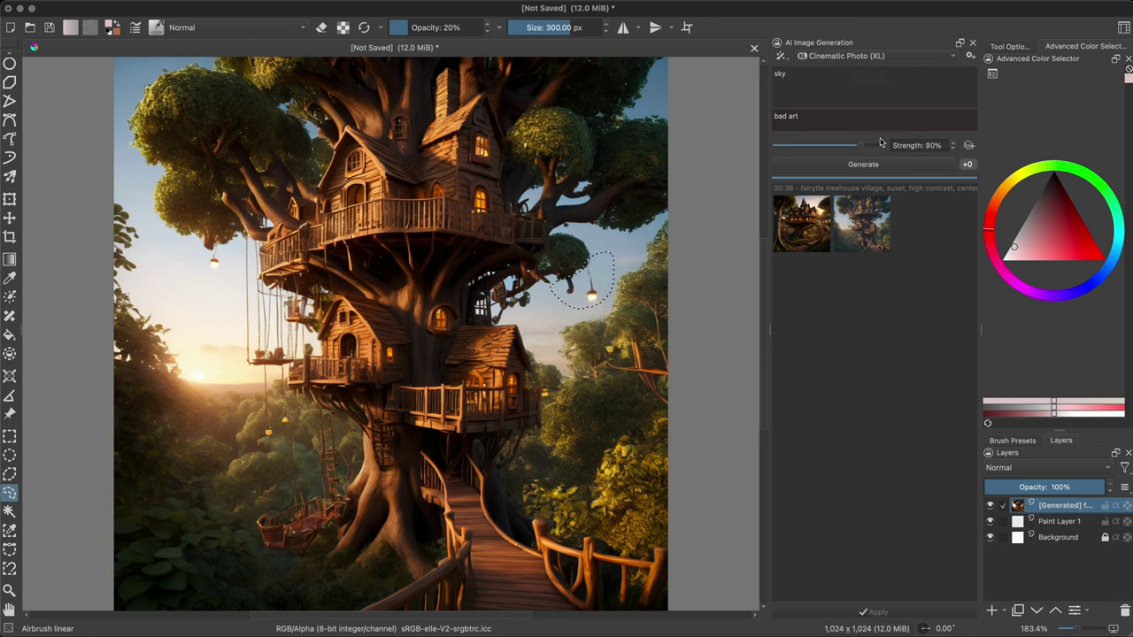
left_click(868, 166)
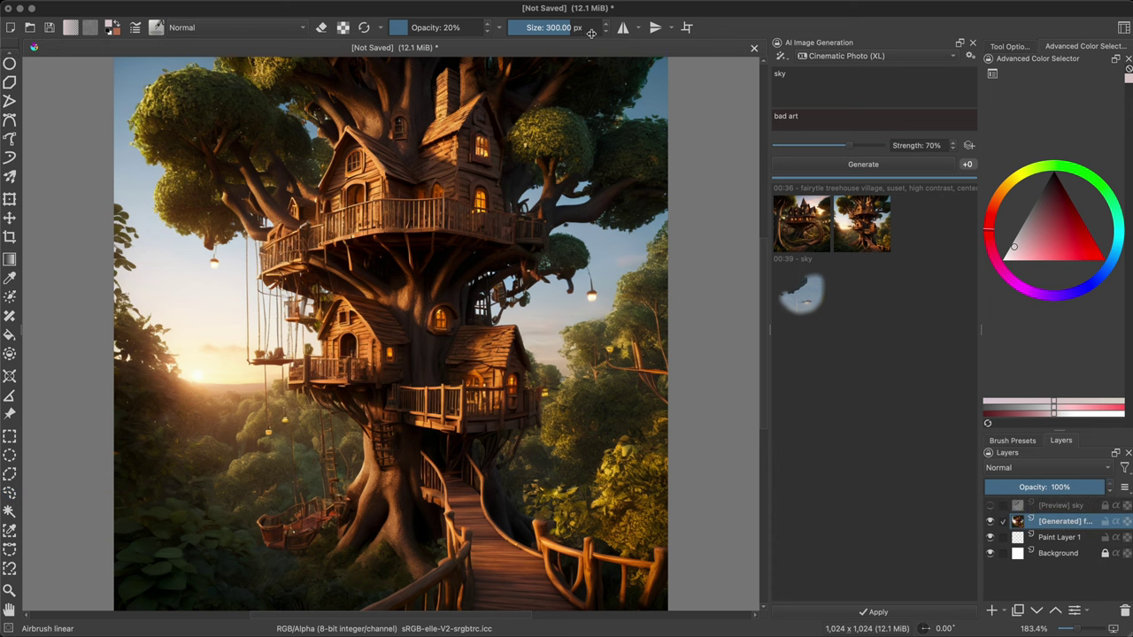
Choose a smaller brush preset for touching up.
left_click(1011, 439)
left_click(1054, 523)
left_click(1060, 440)
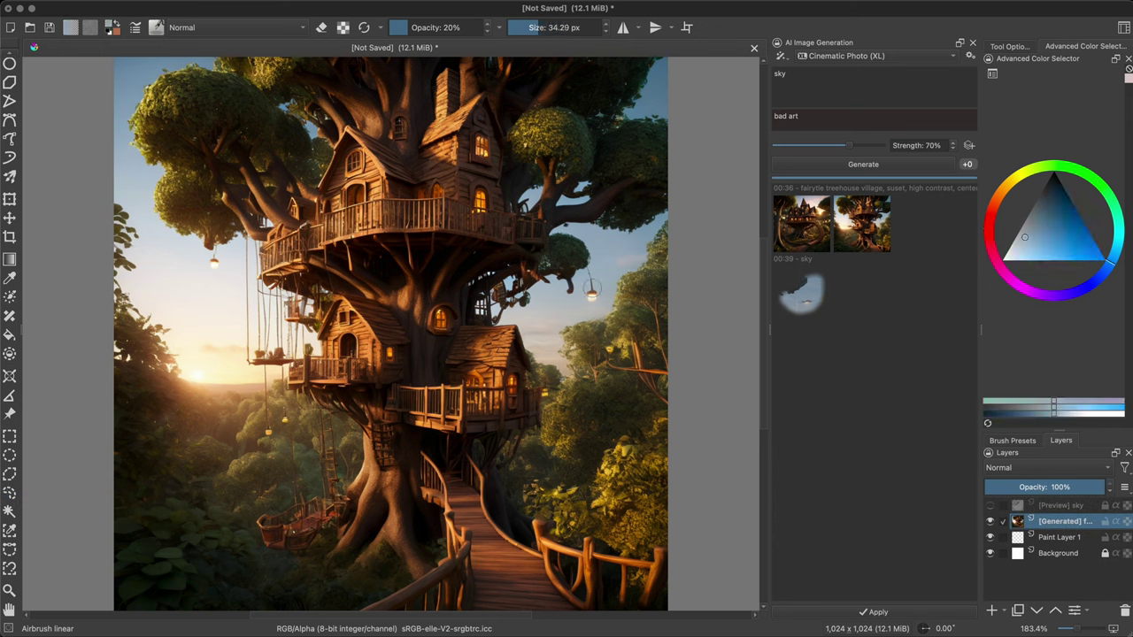
Pick a brush preset and paint sampled sky blue over the upper-left foliage.
left_click(1011, 440)
left_click(1037, 522)
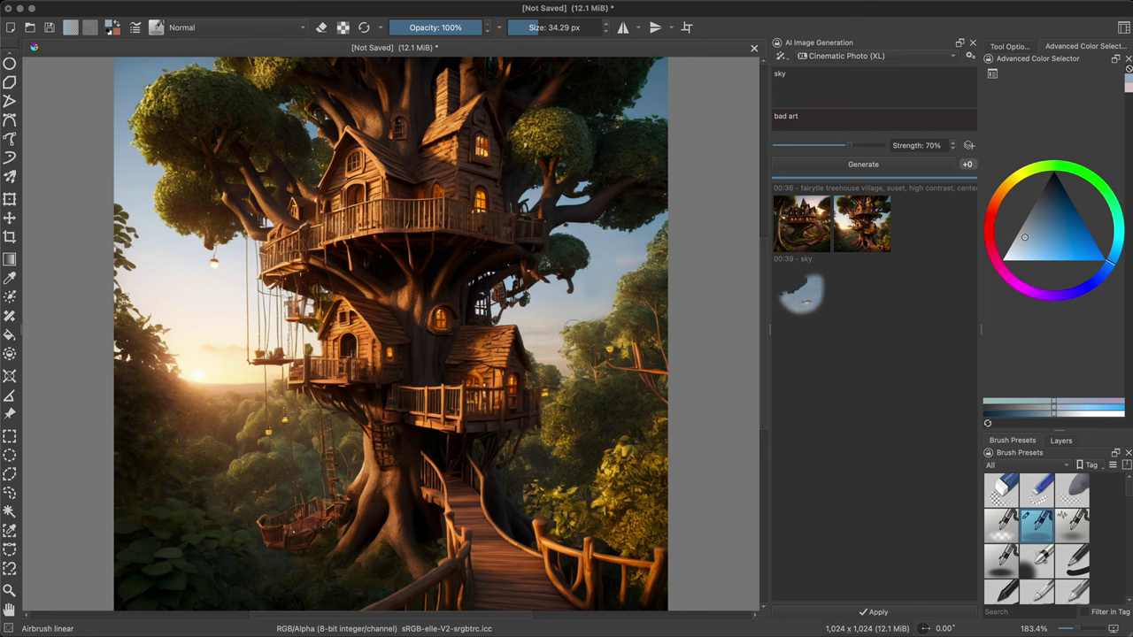
left_click(212, 265, "ctrl")
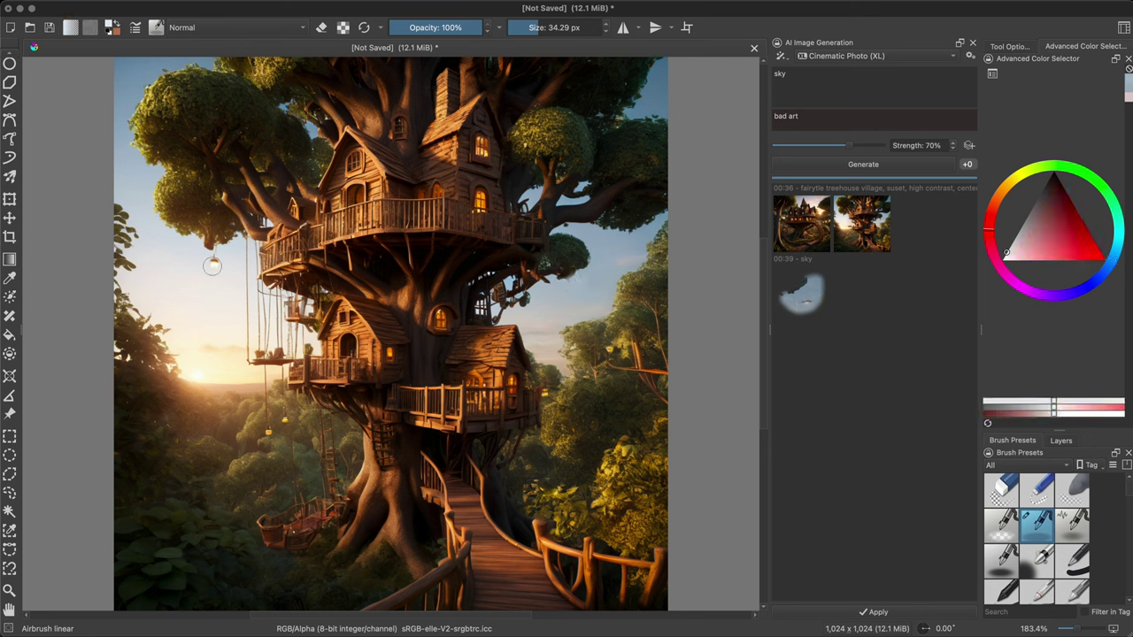
mouse_move(212, 266)
left_mouse_down()
mouse_move(181, 208)
mouse_move(159, 197)
left_mouse_up()
left_click(191, 230, "ctrl")
key("bracketright")
key("bracketright")
key("bracketright")
left_click(160, 212, "ctrl")
left_click_drag(213, 253, 160, 229)
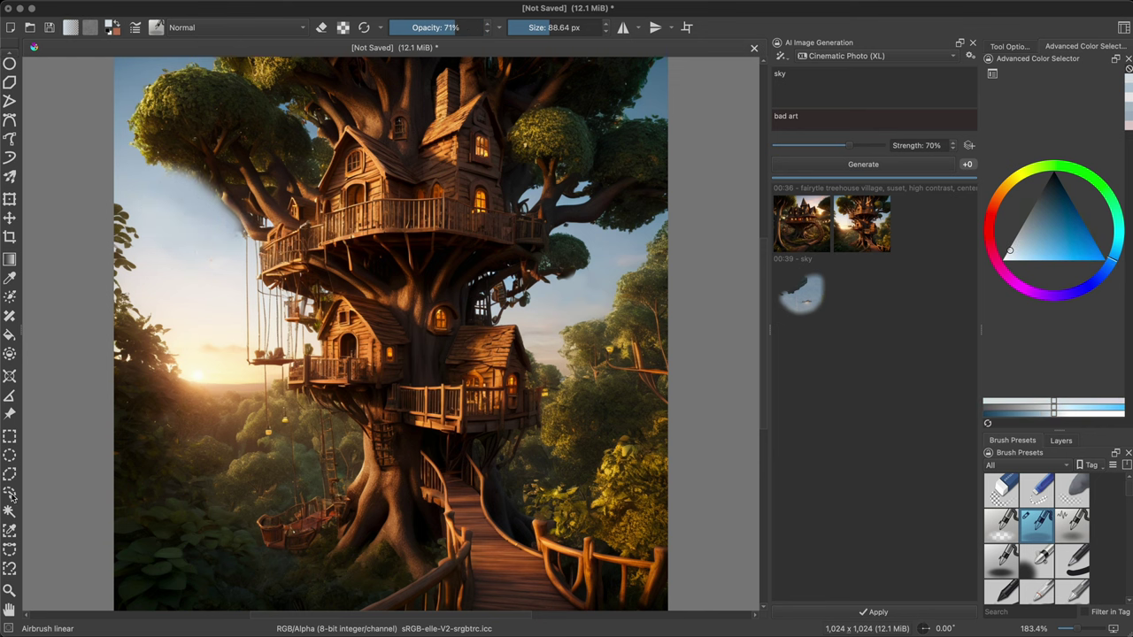
Lasso the newly painted left sky patch and generate a sky fill for it.
key("i")
key("i")
key("i")
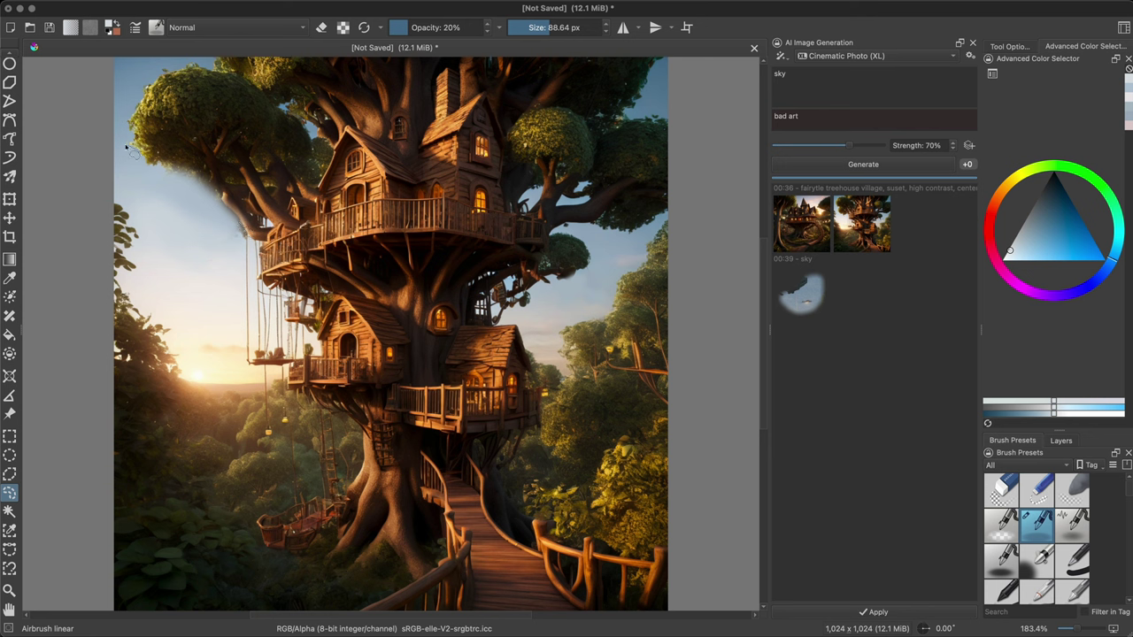
left_click_drag(134, 212, 155, 249)
left_click_drag(245, 245, 247, 247)
left_click(867, 168)
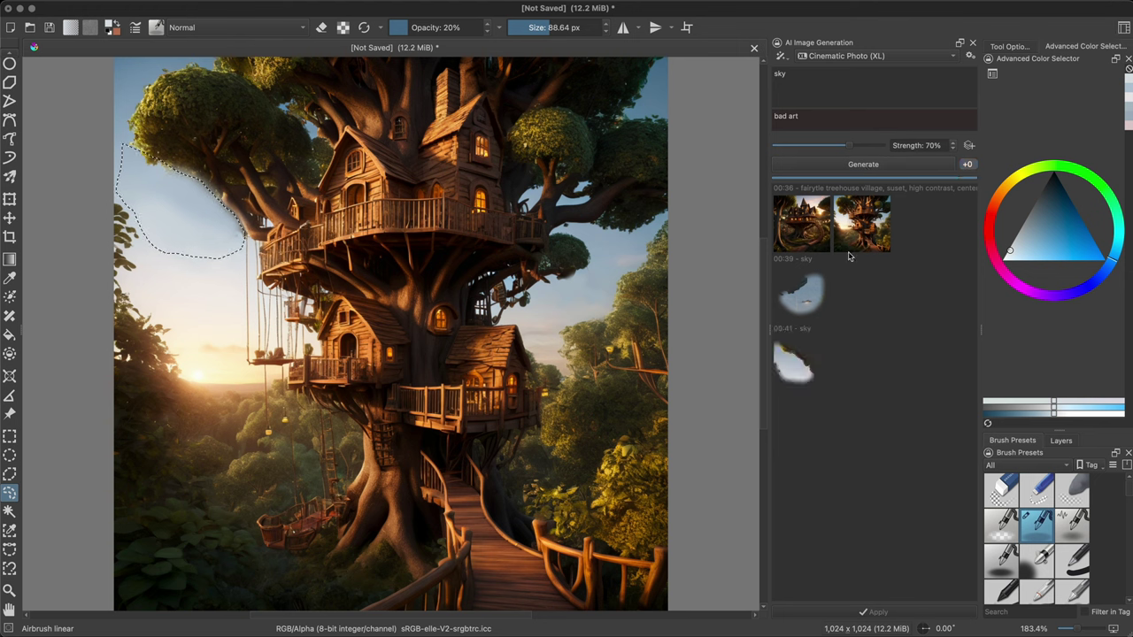
Clear the selection, touch up sky right of the tree, and generate for a new selection.
key("ctrl+shift+a")
key("b")
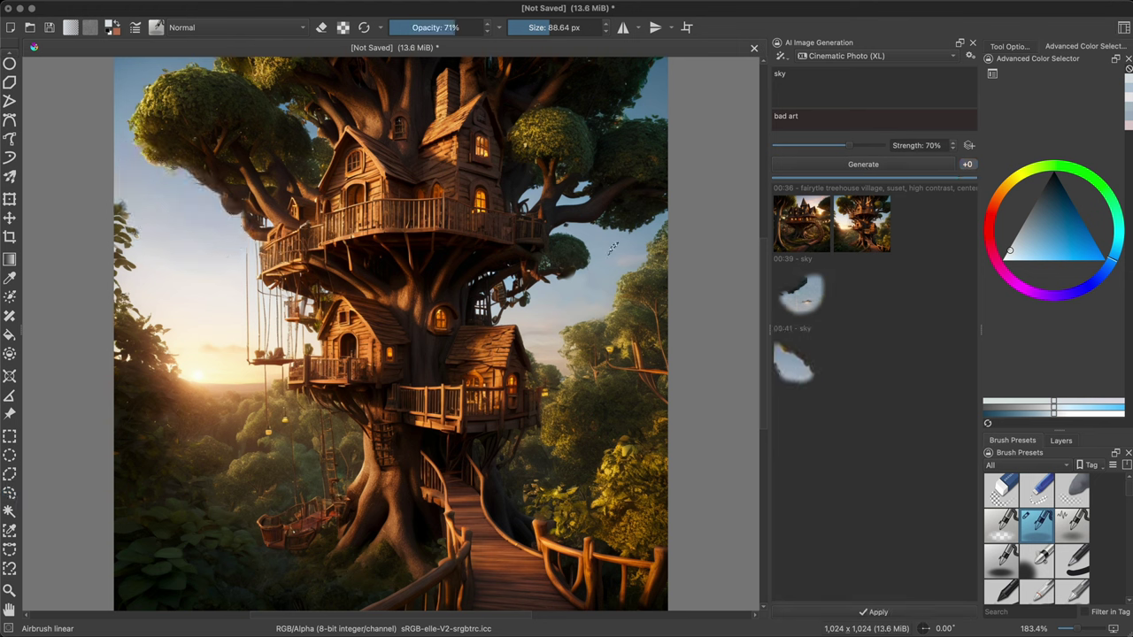
left_click(611, 252, "ctrl")
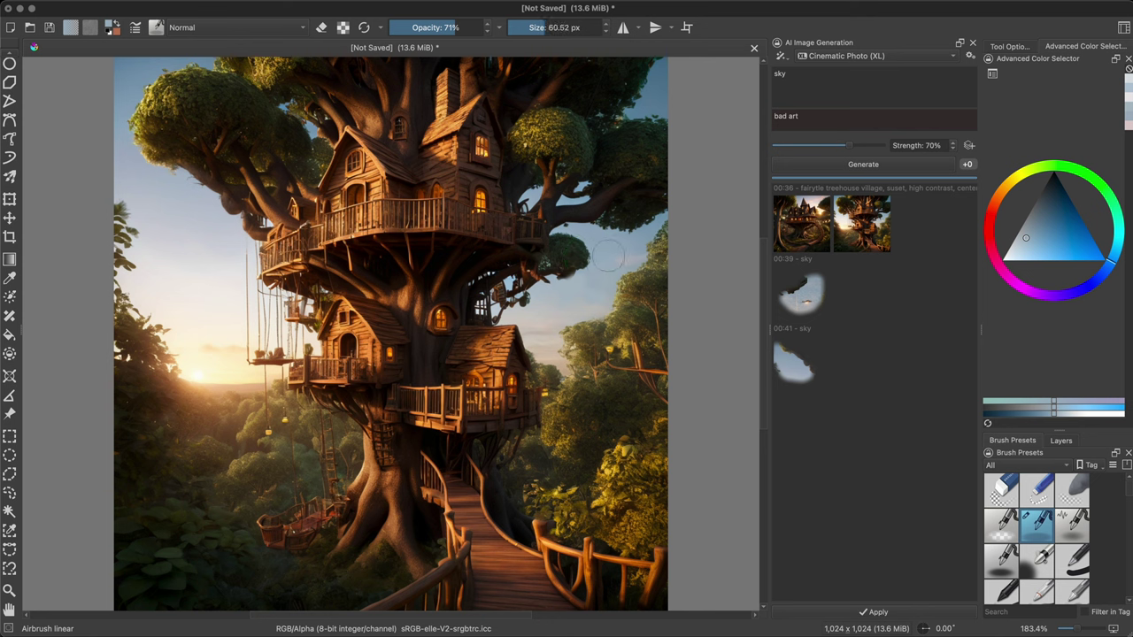
mouse_move(609, 257)
left_mouse_down()
mouse_move(575, 265)
mouse_move(567, 252)
mouse_move(559, 267)
mouse_move(567, 231)
mouse_move(575, 233)
left_mouse_up()
key("o")
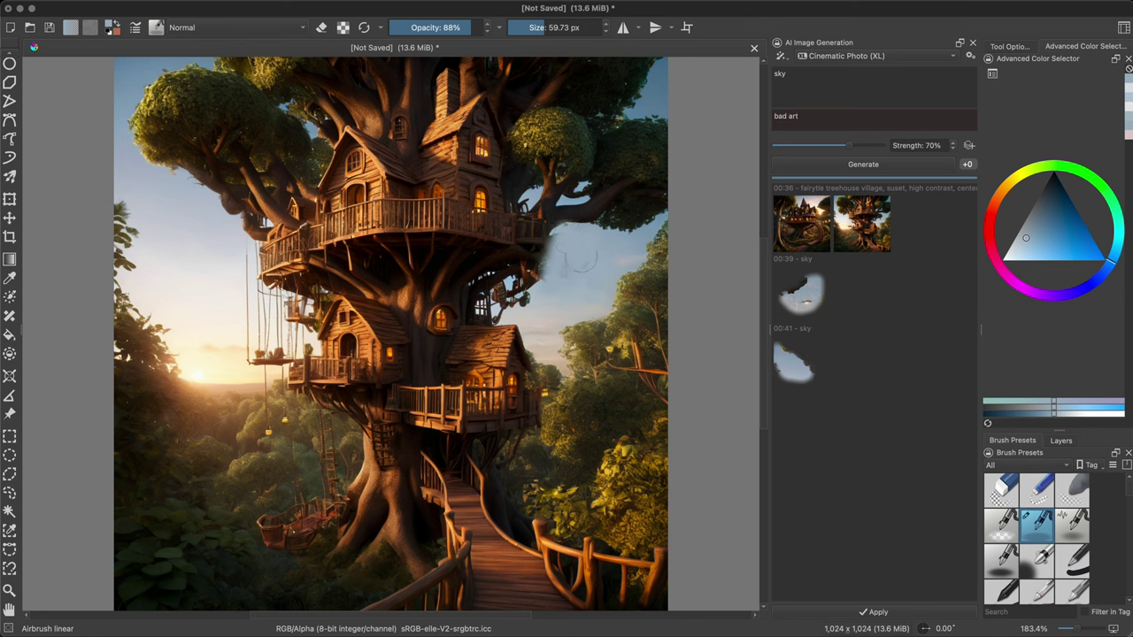
key("i")
key("i")
key("i")
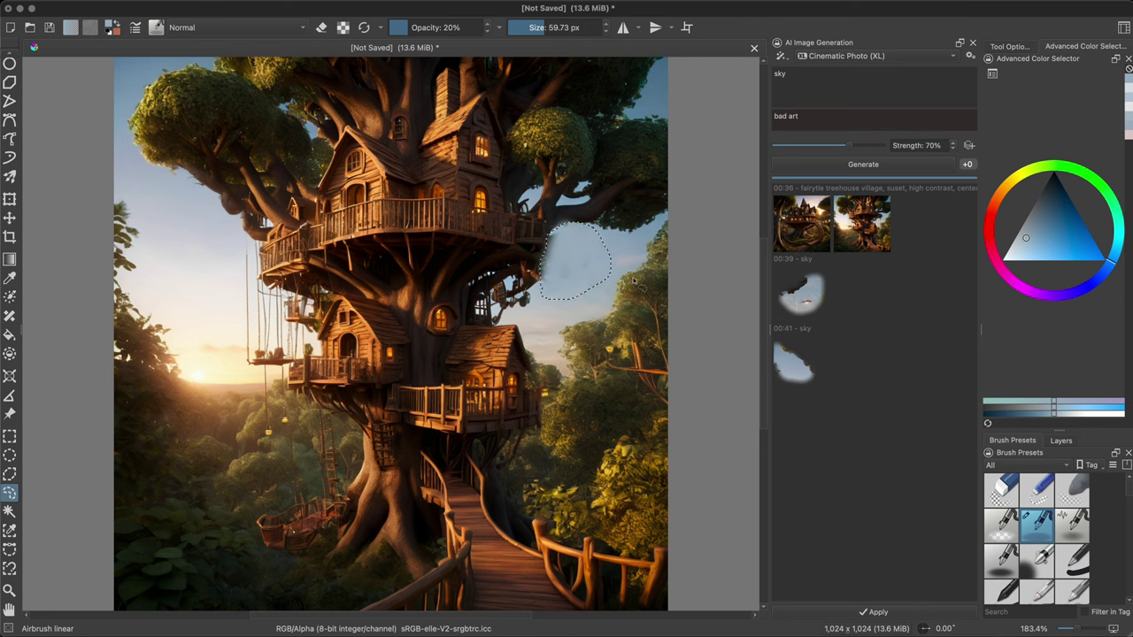
left_click(912, 163)
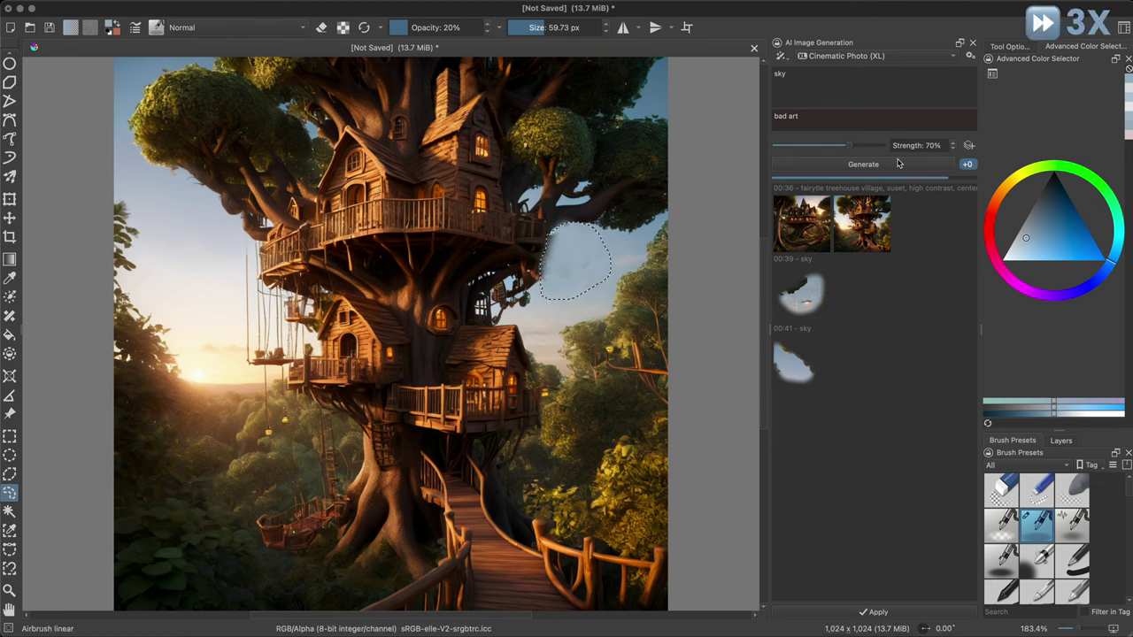
Deselect and apply the chosen sky result as a new Generated sky layer.
left_click(1062, 440)
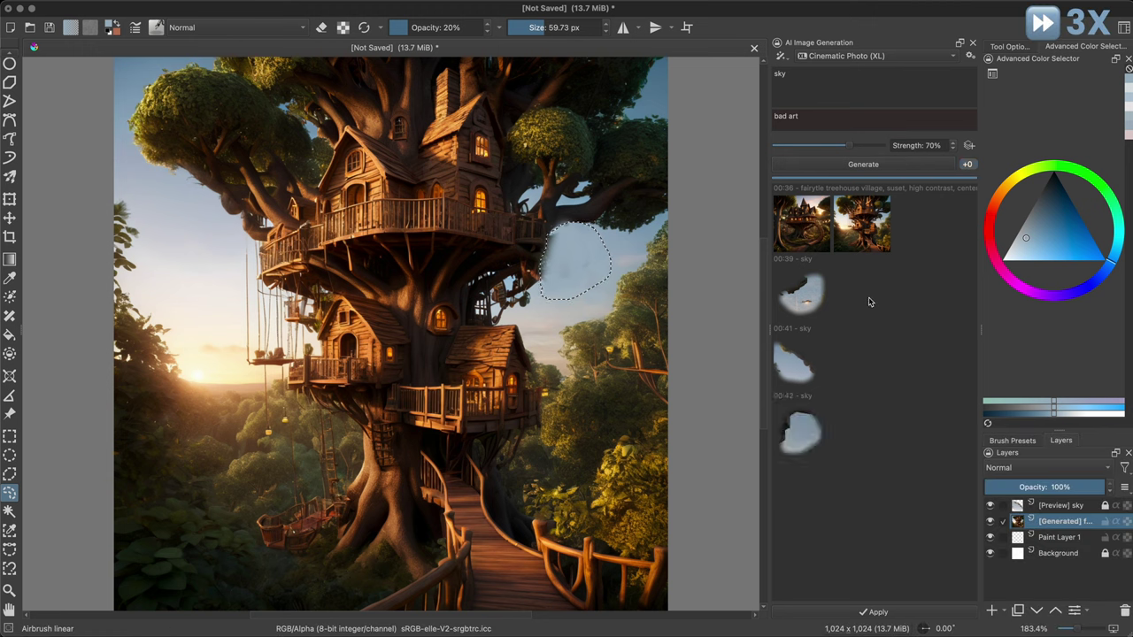
key("ctrl+shift+a")
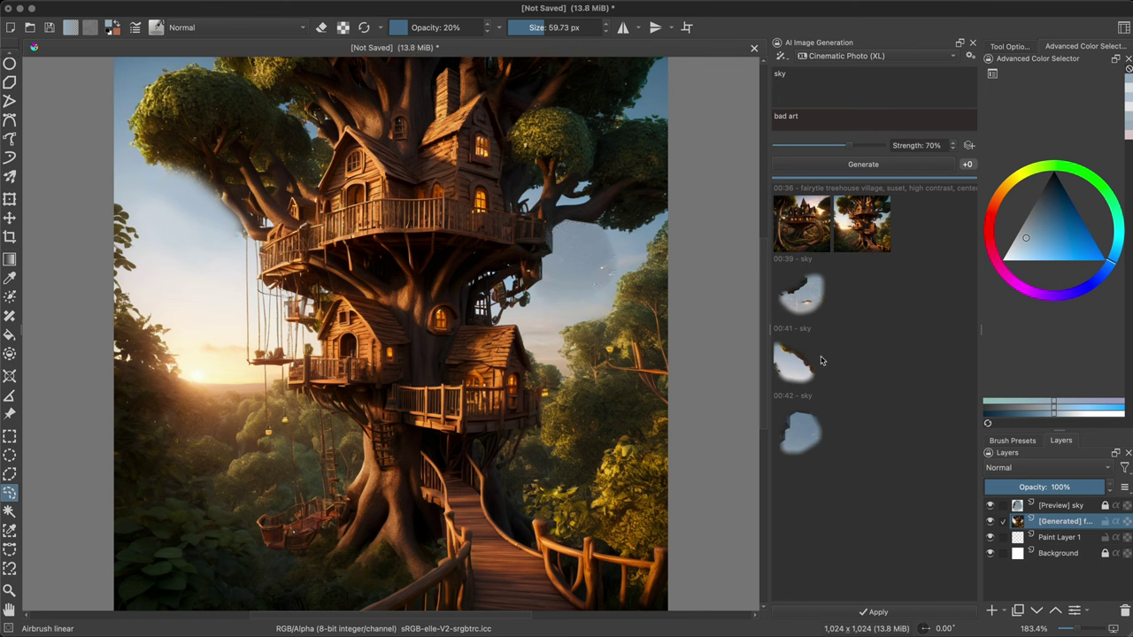
left_click(872, 612)
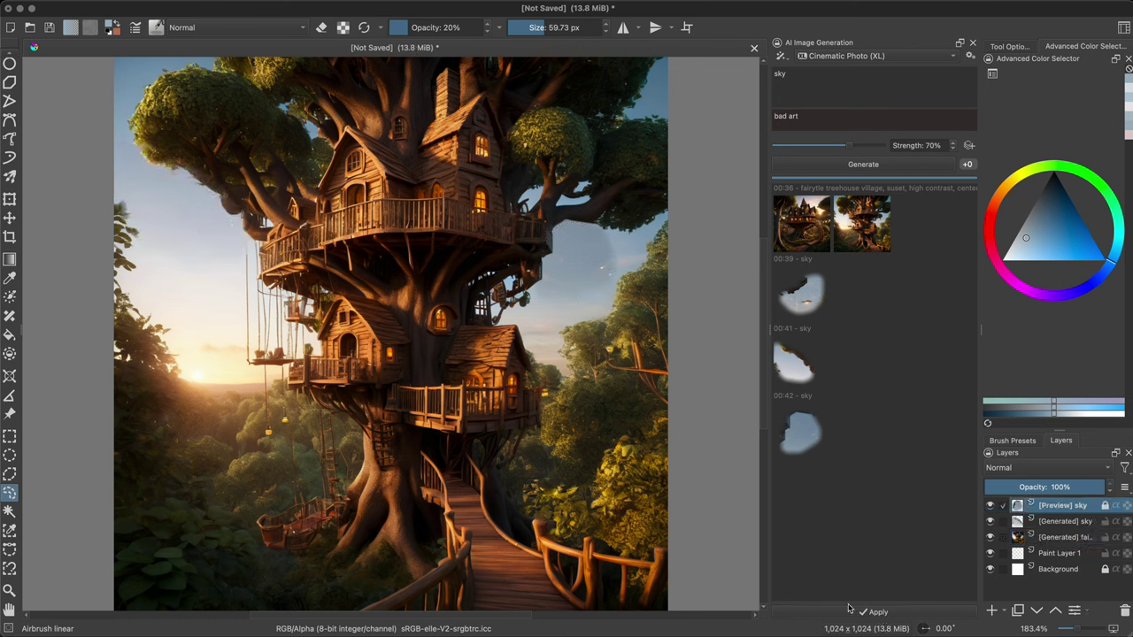
left_click(801, 431)
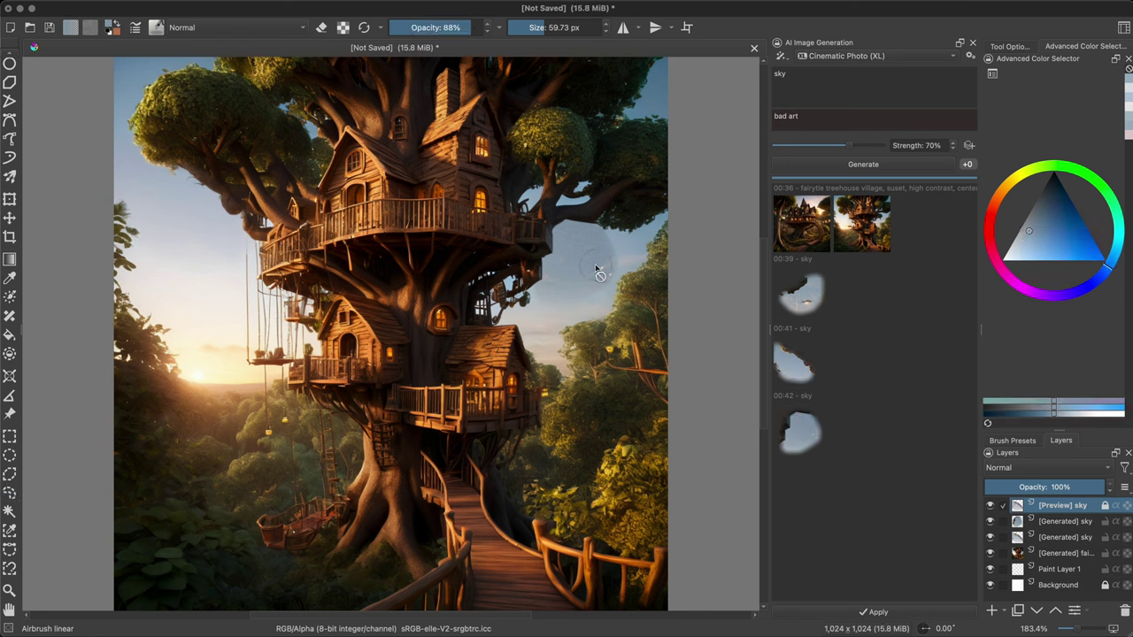
left_click(1044, 524)
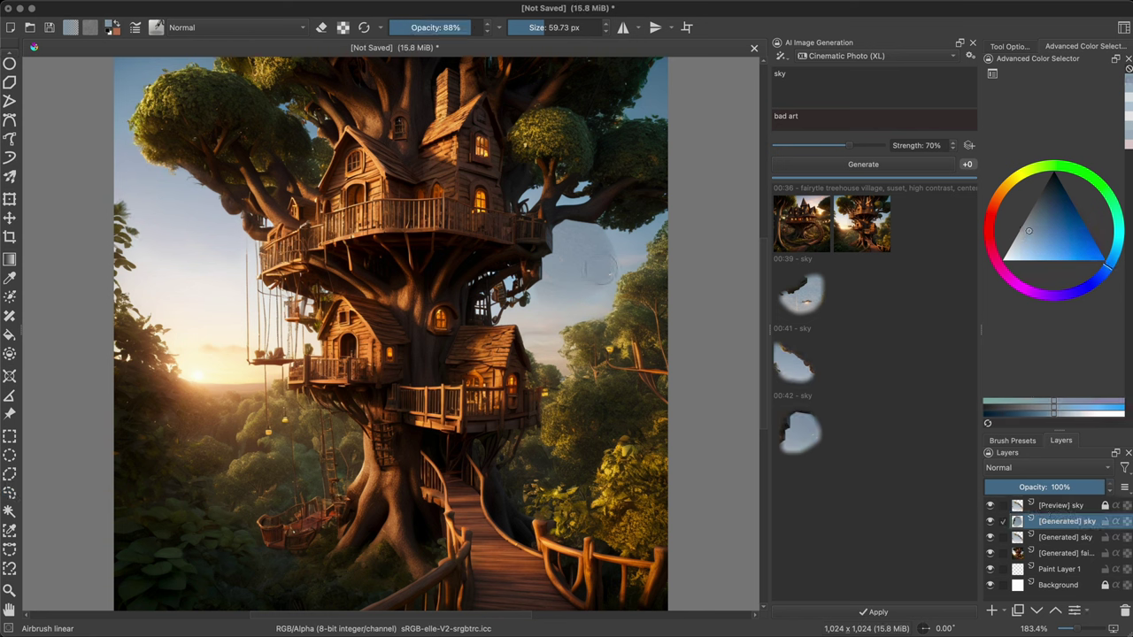
Regenerate the larger sky area right of the tree at 50% strength and apply it.
left_click(604, 259, "ctrl")
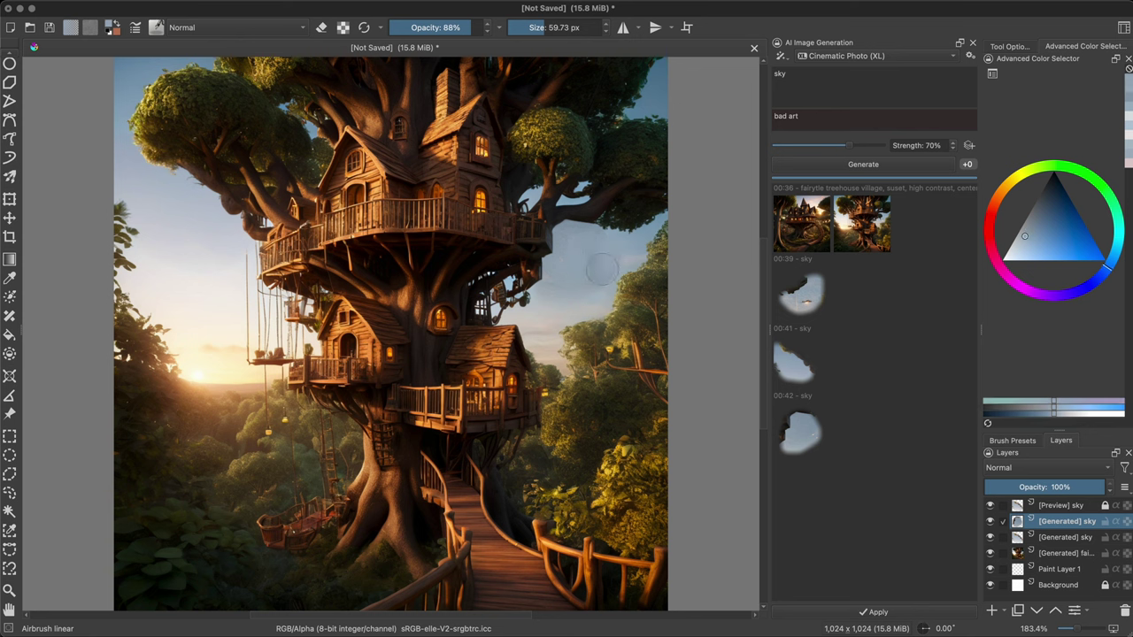
left_click(584, 282, "ctrl")
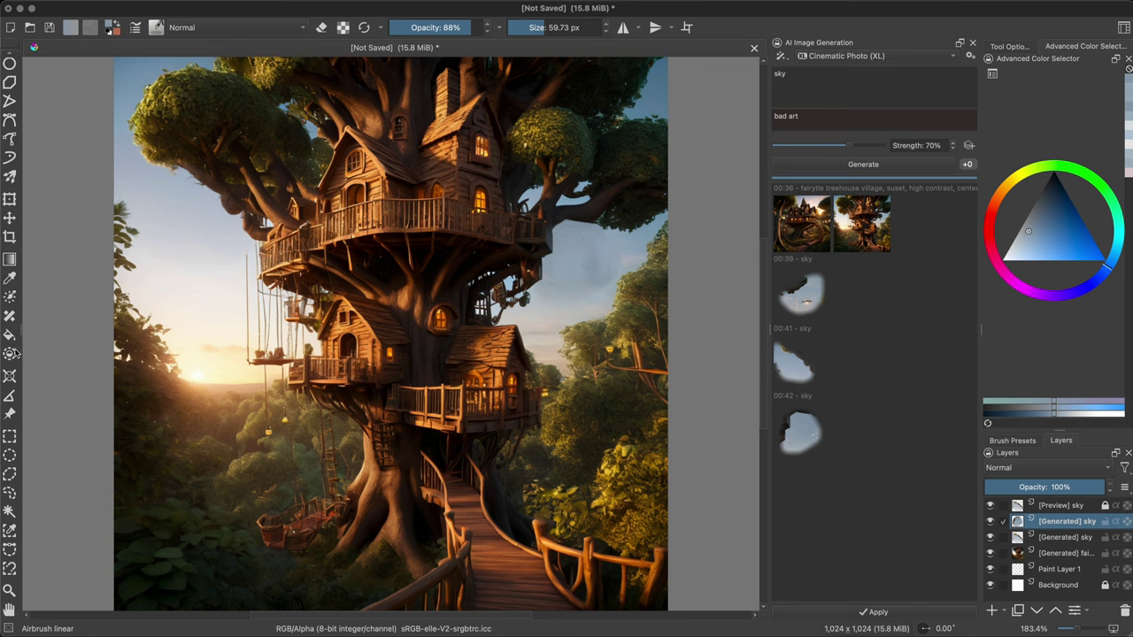
key("2")
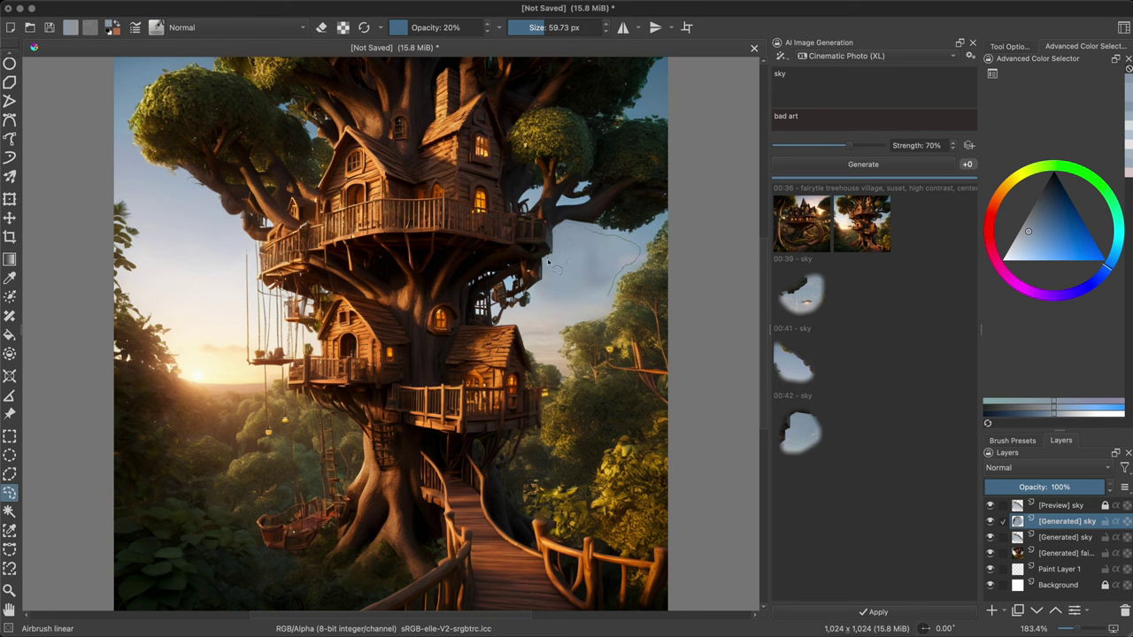
left_click_drag(849, 145, 826, 145)
left_click(833, 165)
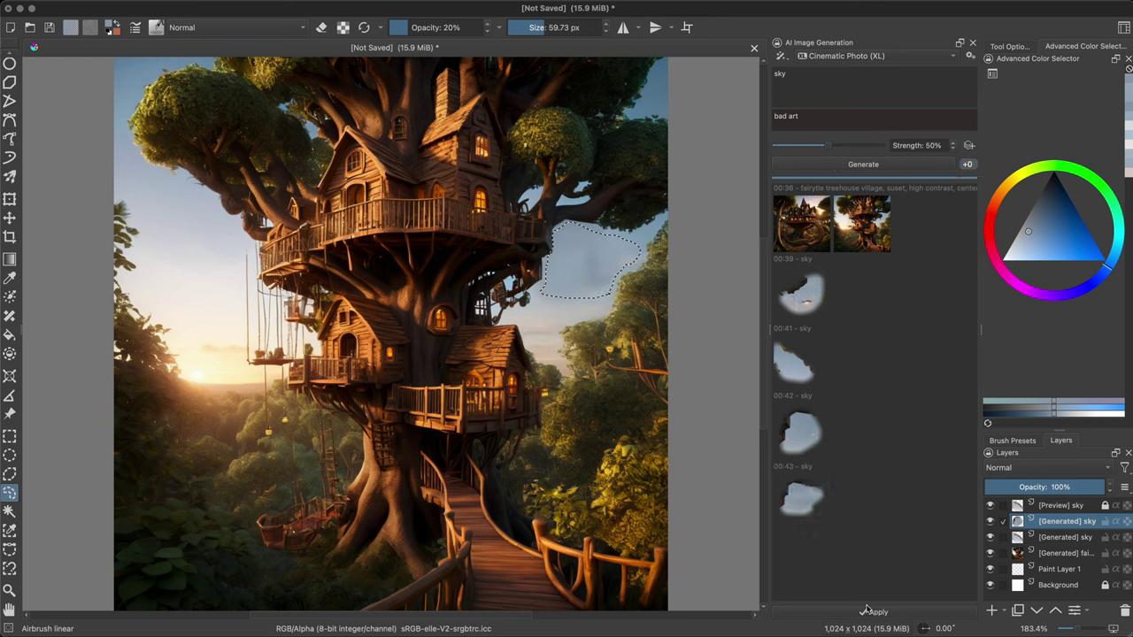
left_click(608, 374)
left_click(826, 612)
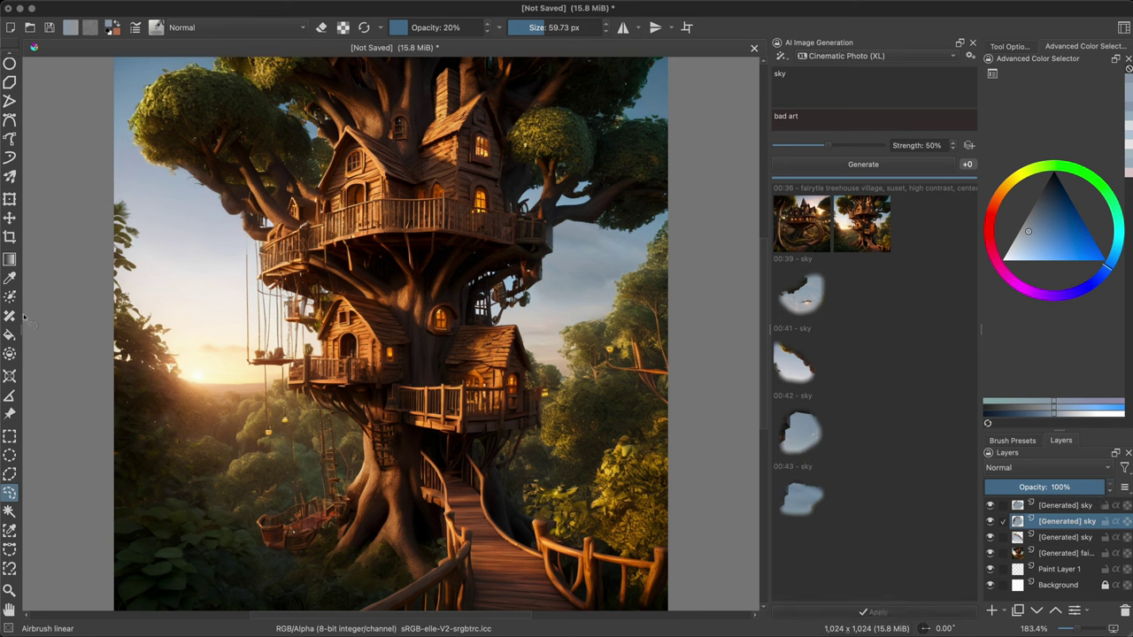
Set brush opacity to 100% and choose a bright green paint colour.
key("o")
key("o")
key("o")
left_click_drag(474, 27, 509, 30)
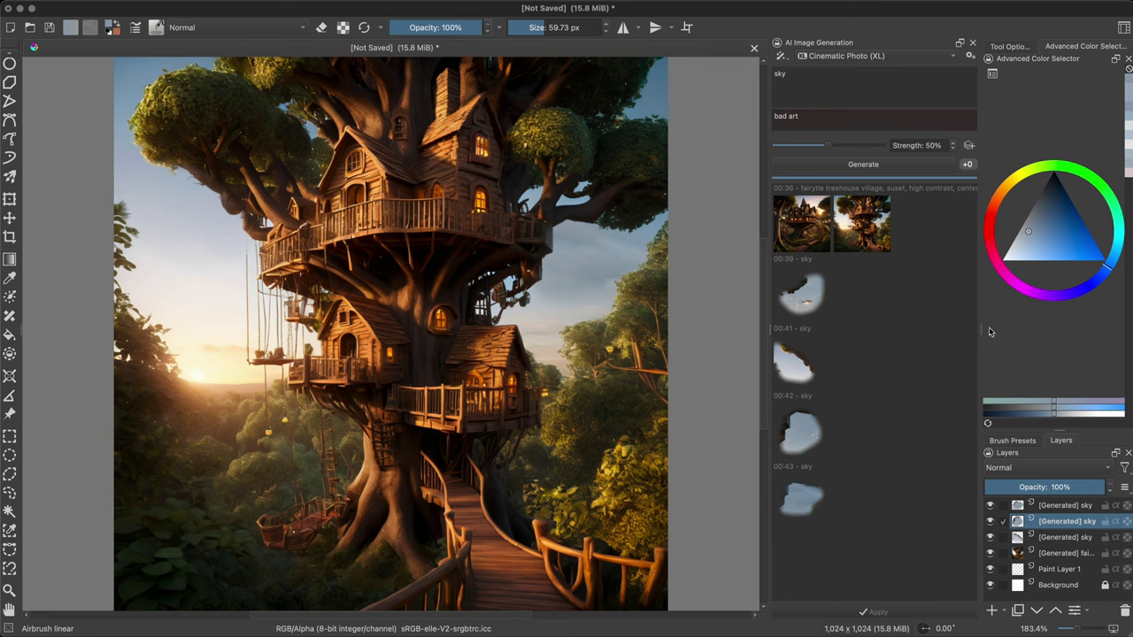
left_click(990, 237)
left_click_drag(1049, 228, 1073, 232)
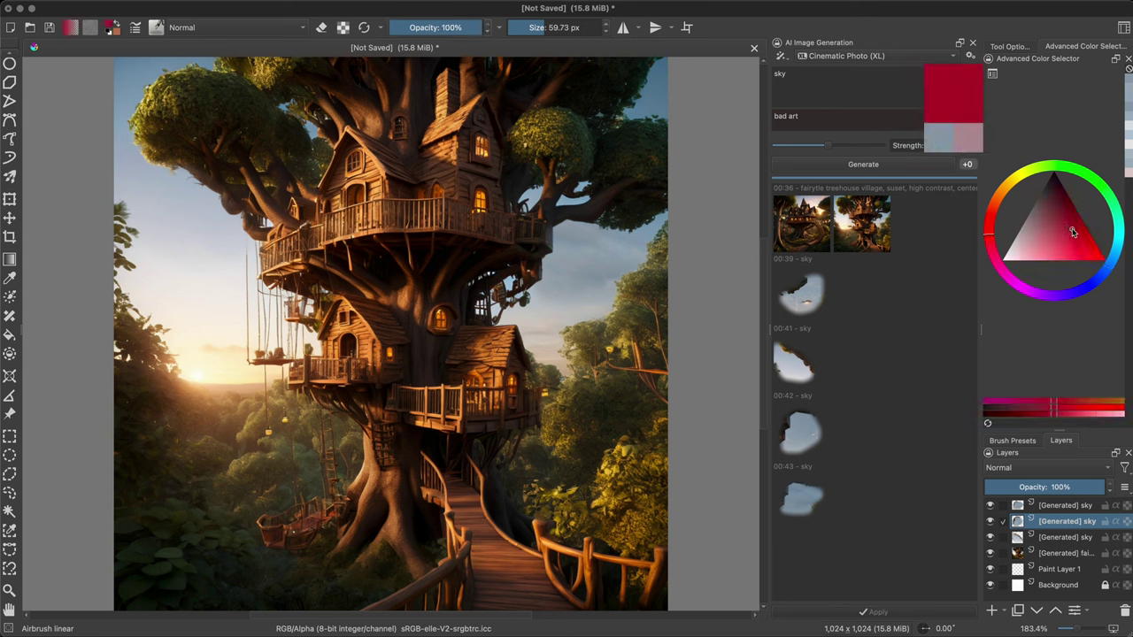
left_click(1092, 180)
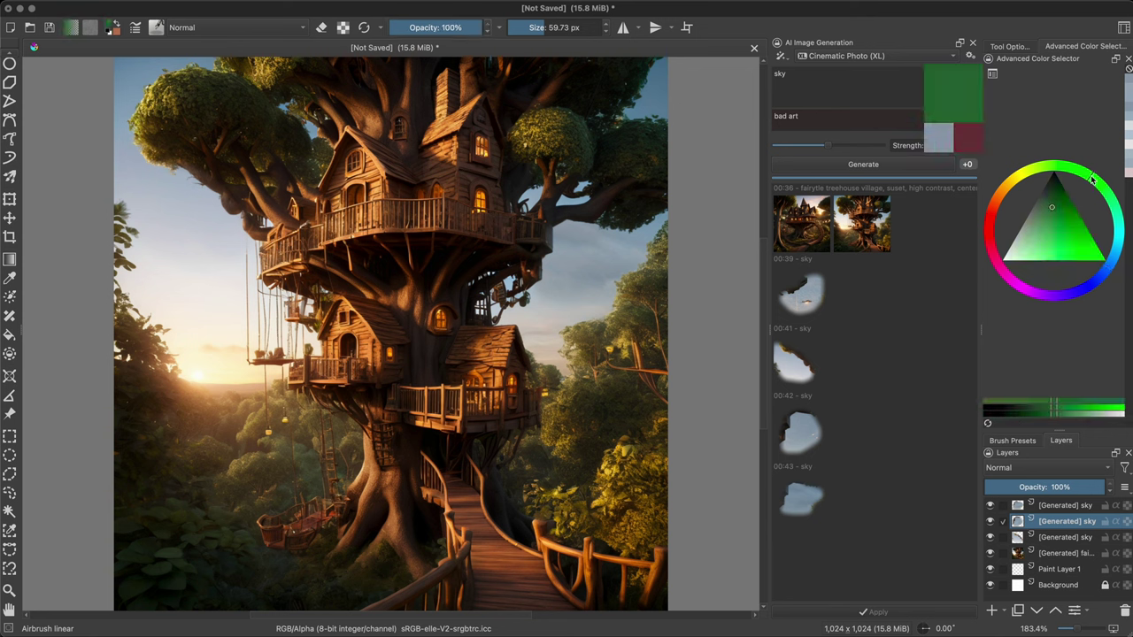
left_click(1056, 193)
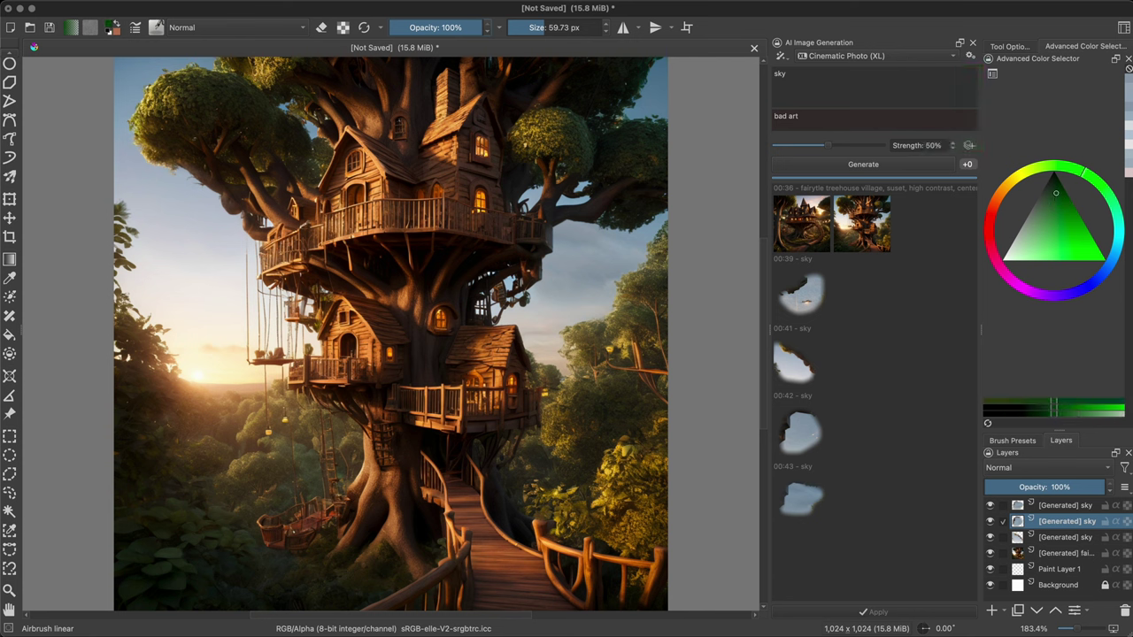
mouse_move(512, 23)
left_mouse_down()
mouse_move(495, 25)
mouse_move(542, 25)
left_mouse_up()
mouse_move(213, 217)
left_mouse_down()
mouse_move(193, 274)
mouse_move(209, 341)
left_mouse_up()
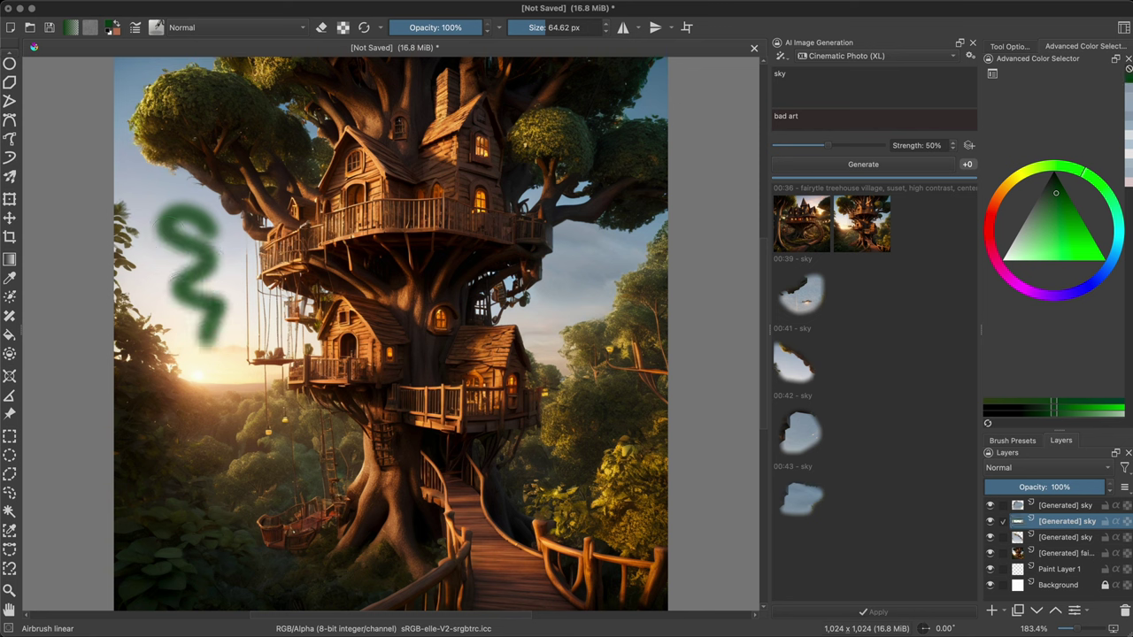
key("ctrl+z")
key("ctrl+z")
Paint a green S squiggle on Paint Layer 2, move it to the top, and add New Layer From Visible.
left_click(993, 611)
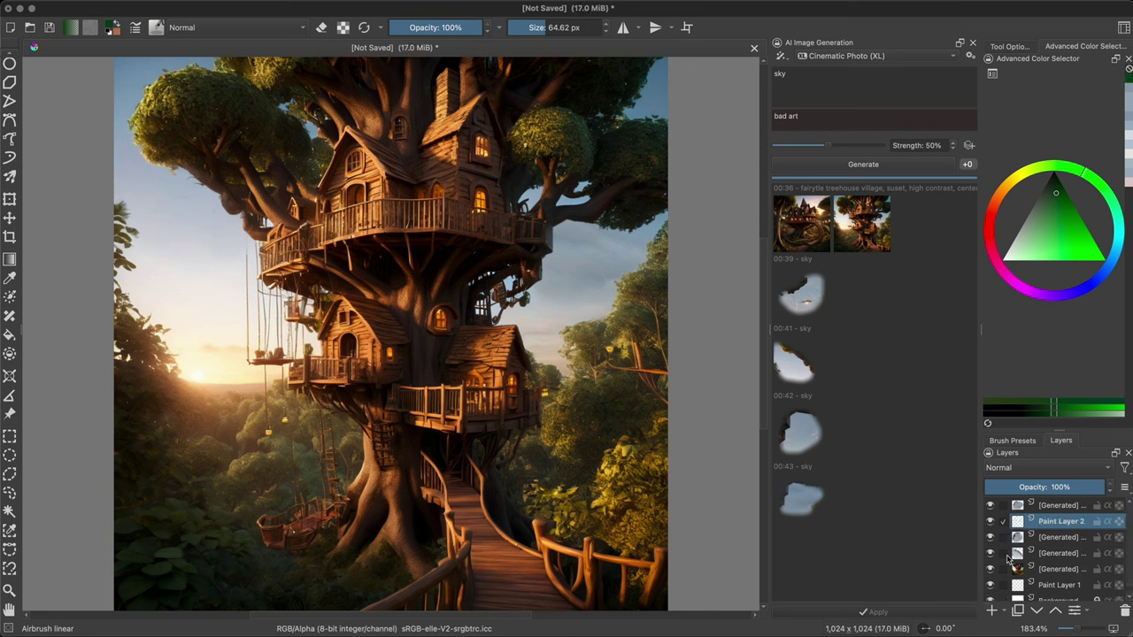
mouse_move(180, 212)
left_mouse_down()
mouse_move(178, 236)
mouse_move(213, 305)
left_mouse_up()
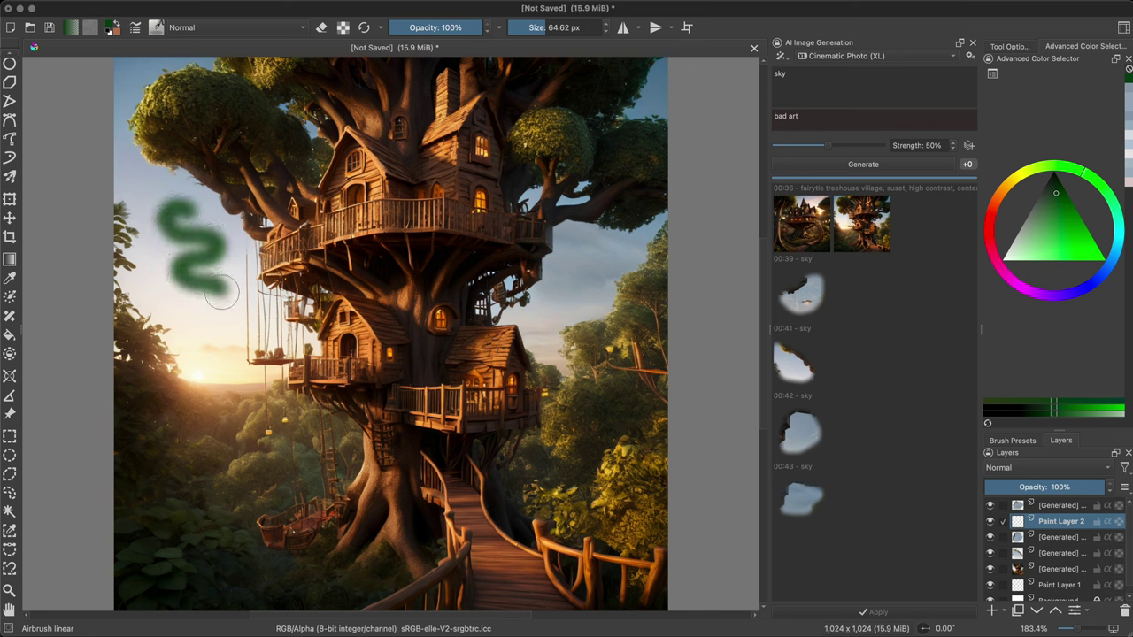
left_click_drag(1061, 522, 1060, 505)
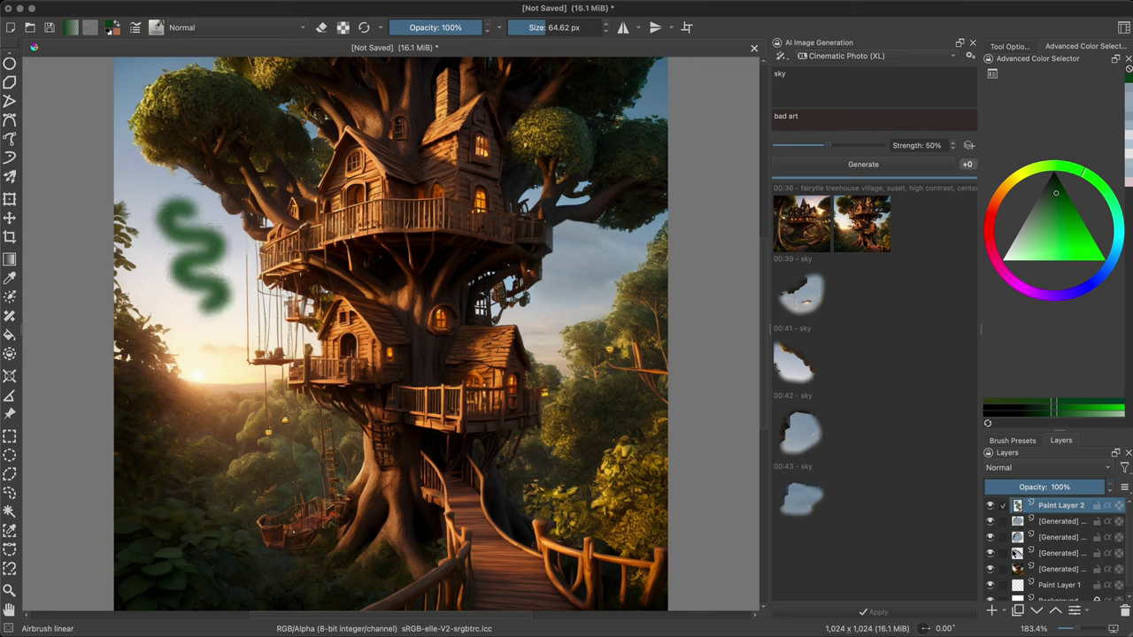
right_click(1062, 524)
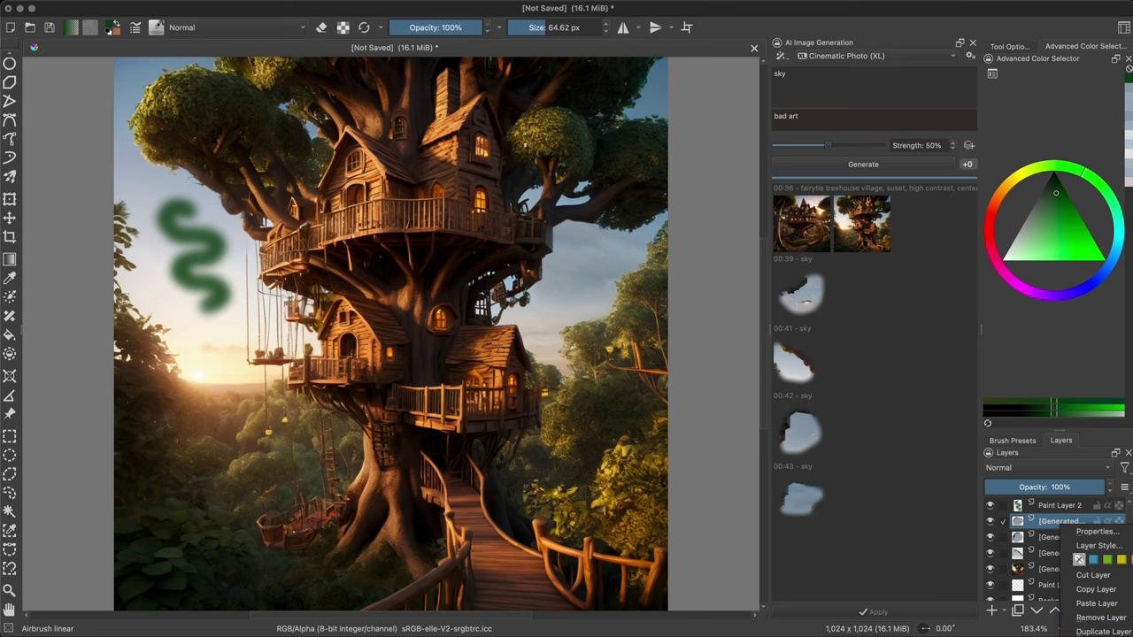
left_click(1098, 634)
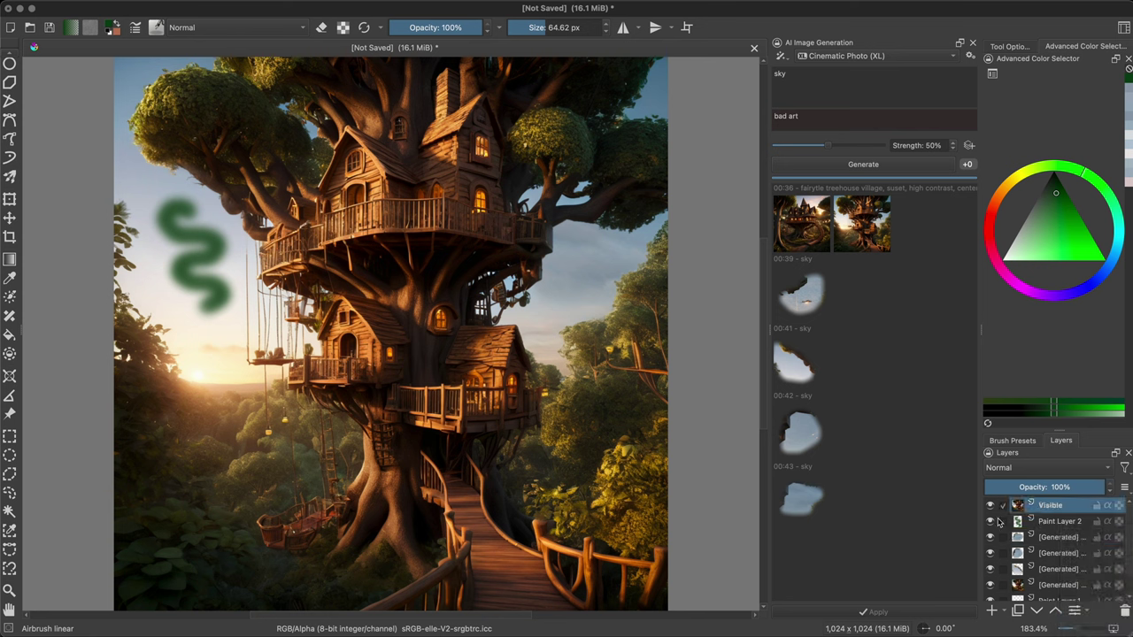
left_click(1053, 510)
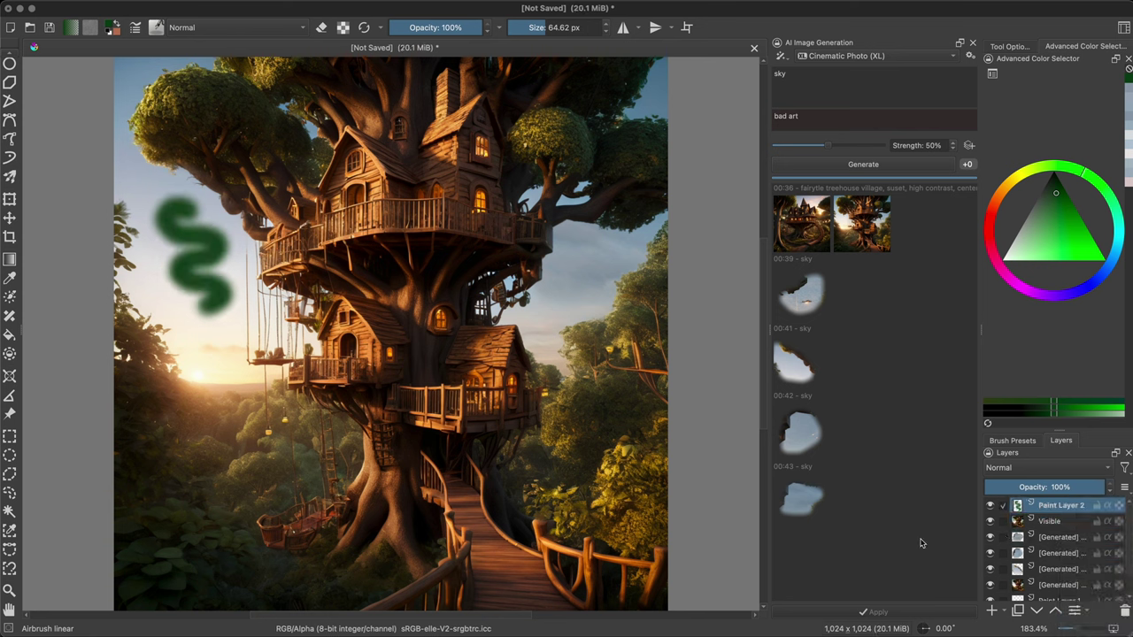
Lasso the green squiggle and generate from the prompt 'dragon on the sky'.
key("o")
key("o")
key("o")
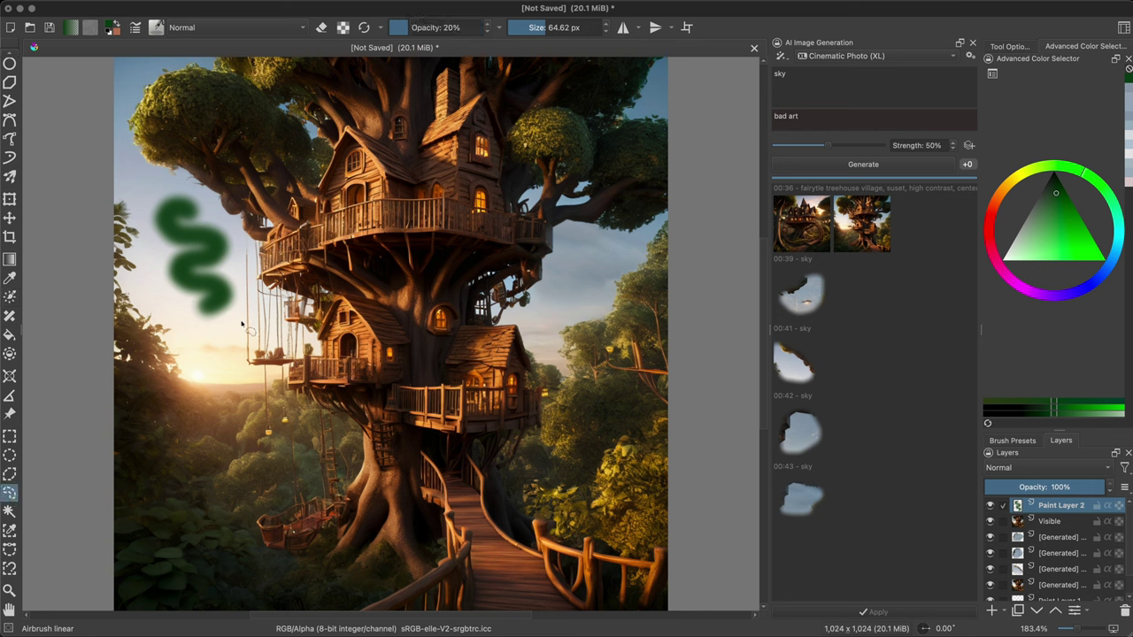
left_click_drag(241, 325, 220, 219)
double_click(830, 106)
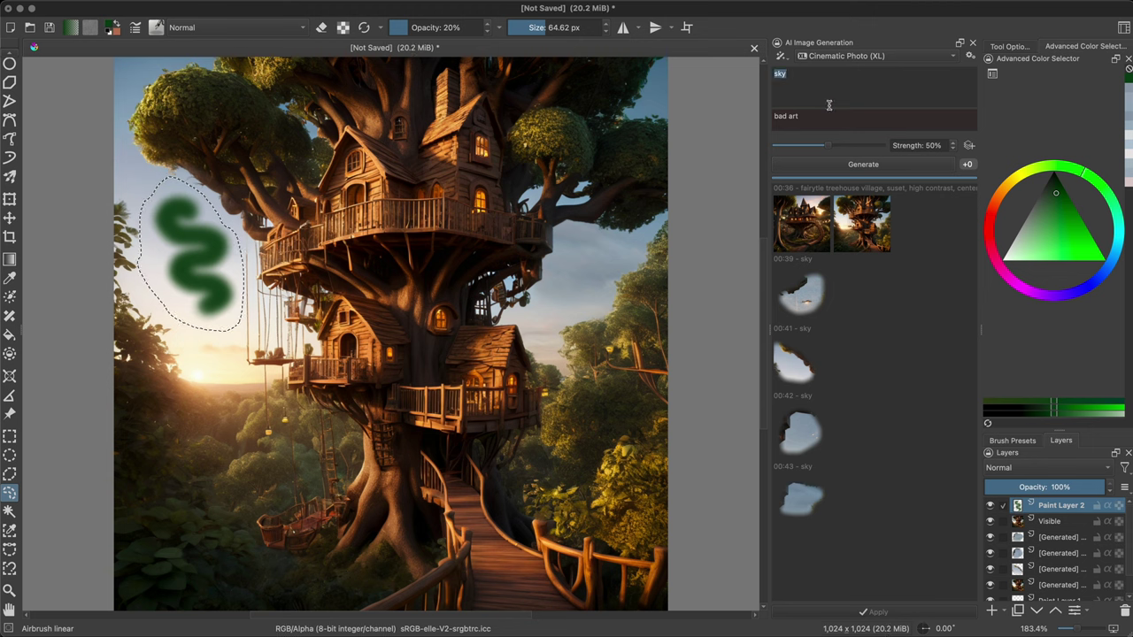
type("dragon")
left_click(899, 165)
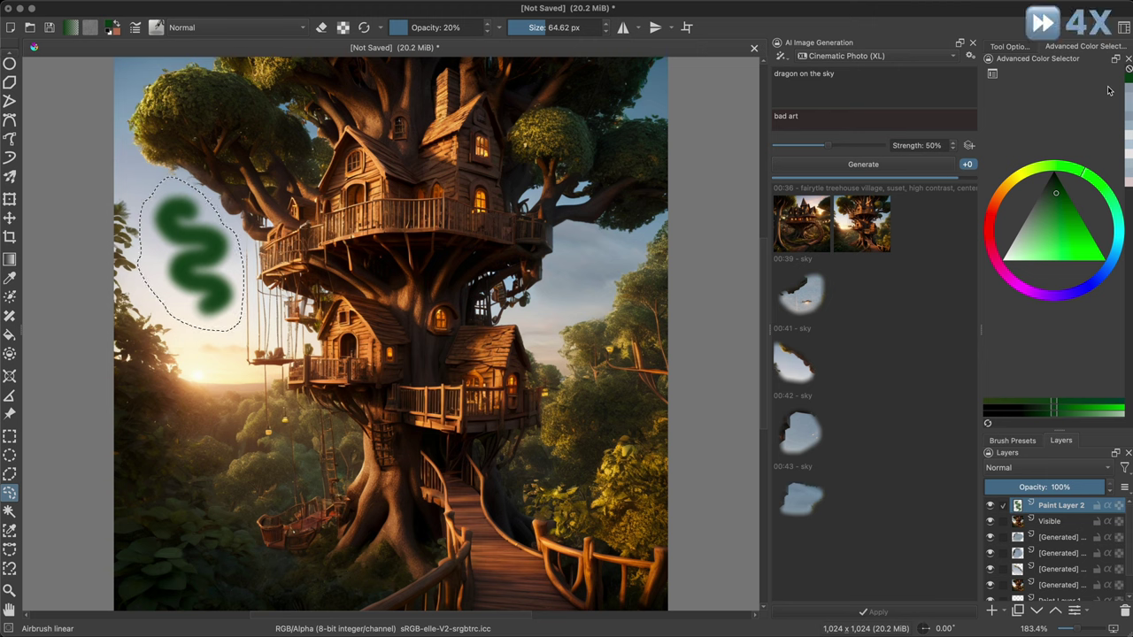
Regenerate the dragon at 75%, 65% and 70% strength, then apply the result.
left_click(871, 151)
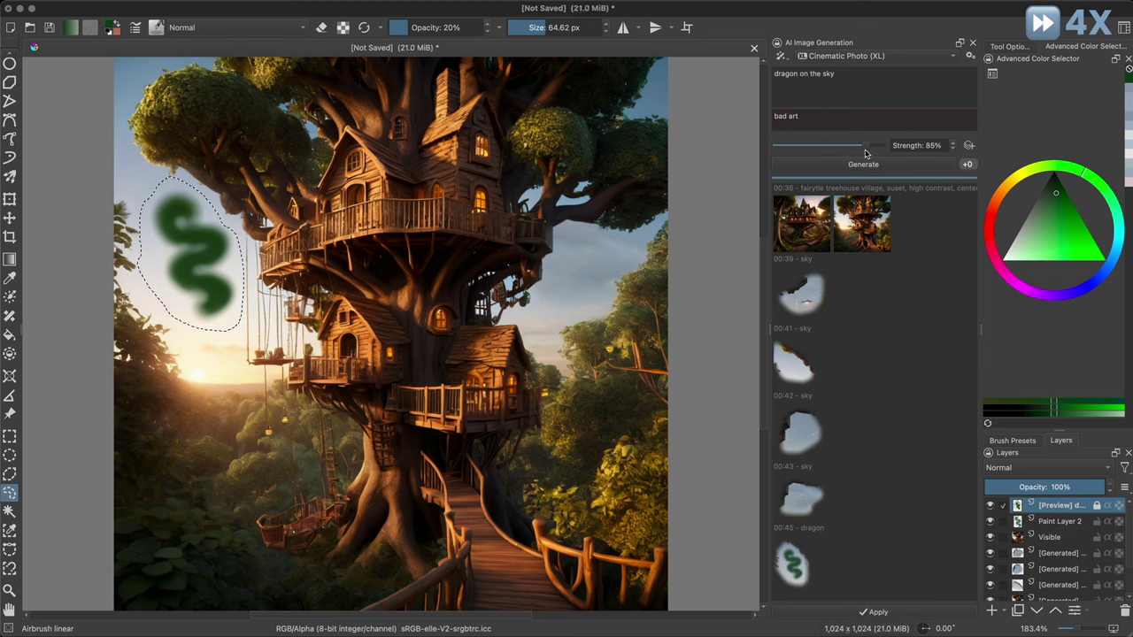
left_click_drag(871, 152, 855, 149)
left_click(857, 165)
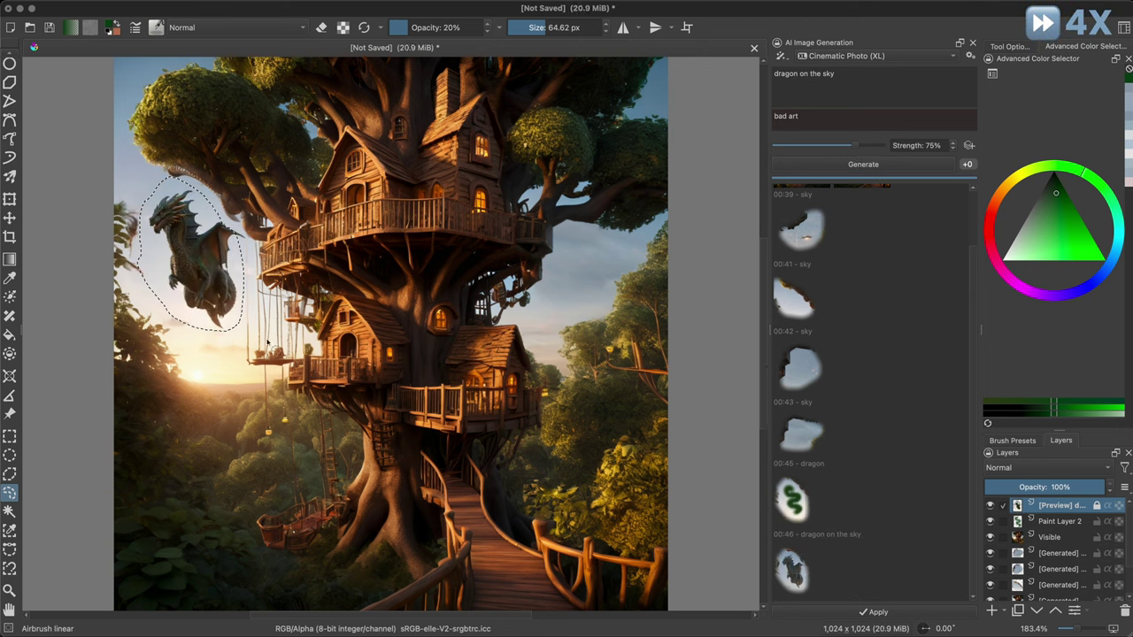
left_click_drag(853, 147, 843, 149)
left_click(850, 164)
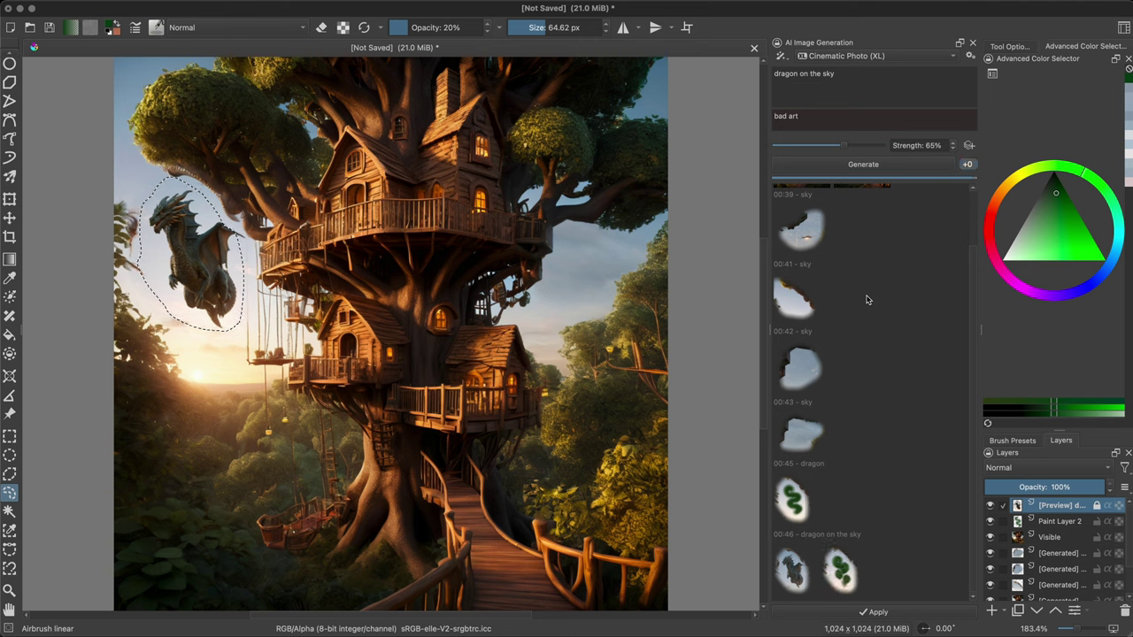
left_click_drag(843, 146, 850, 148)
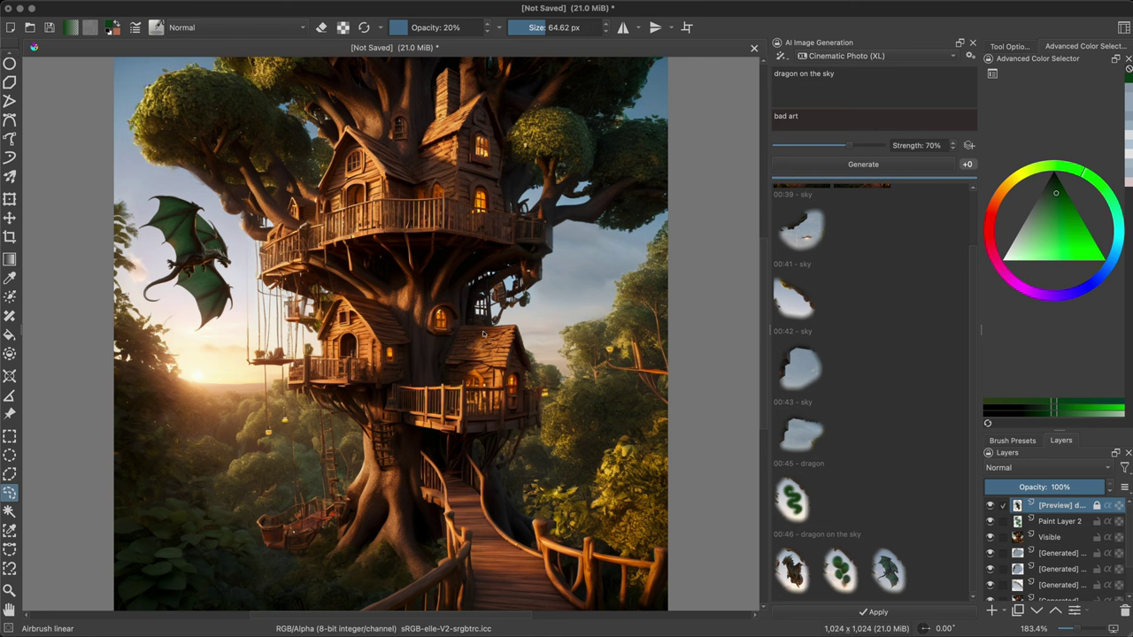
left_click(861, 615)
Make a New Layer From Visible and create a 1024×1024 document from the clipboard.
right_click(1054, 506)
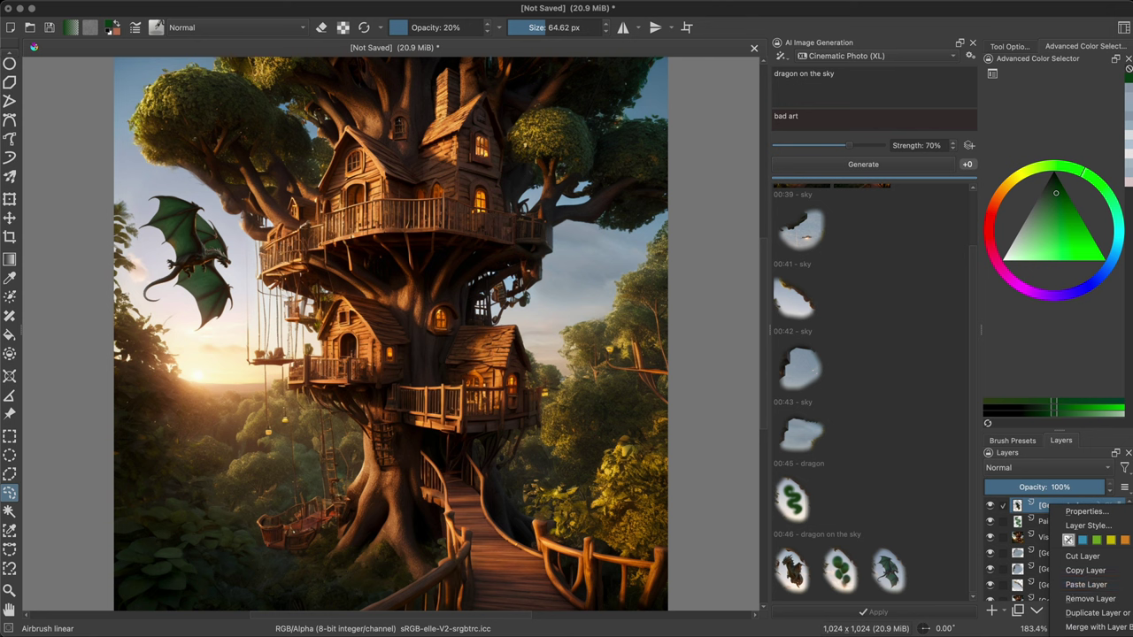
left_click(1093, 630)
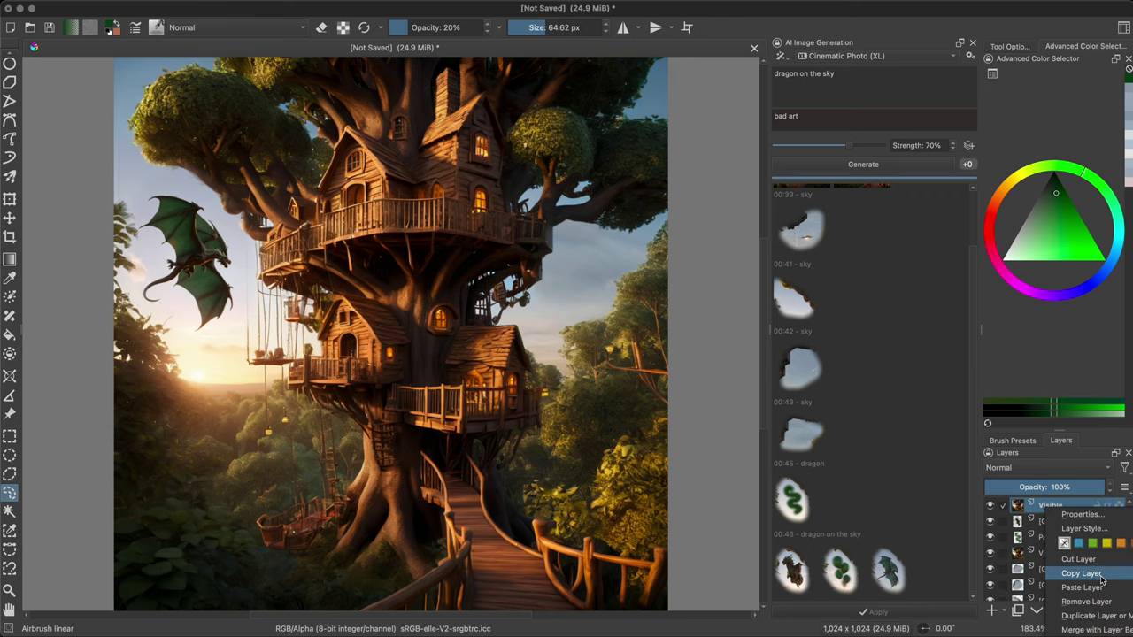
left_click(11, 28)
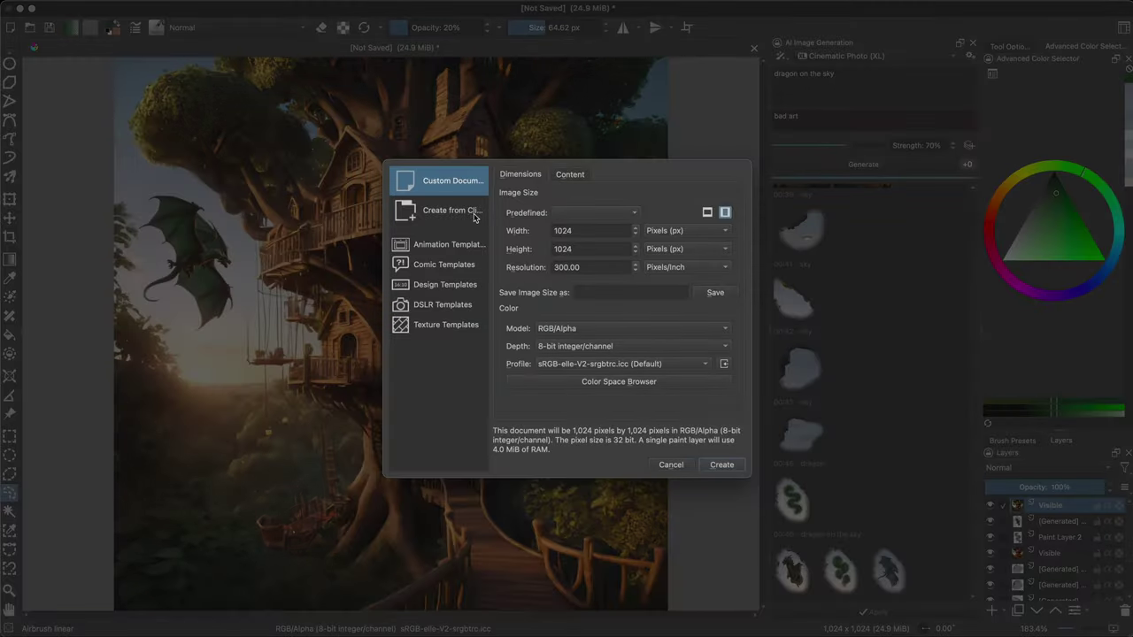
left_click(453, 208)
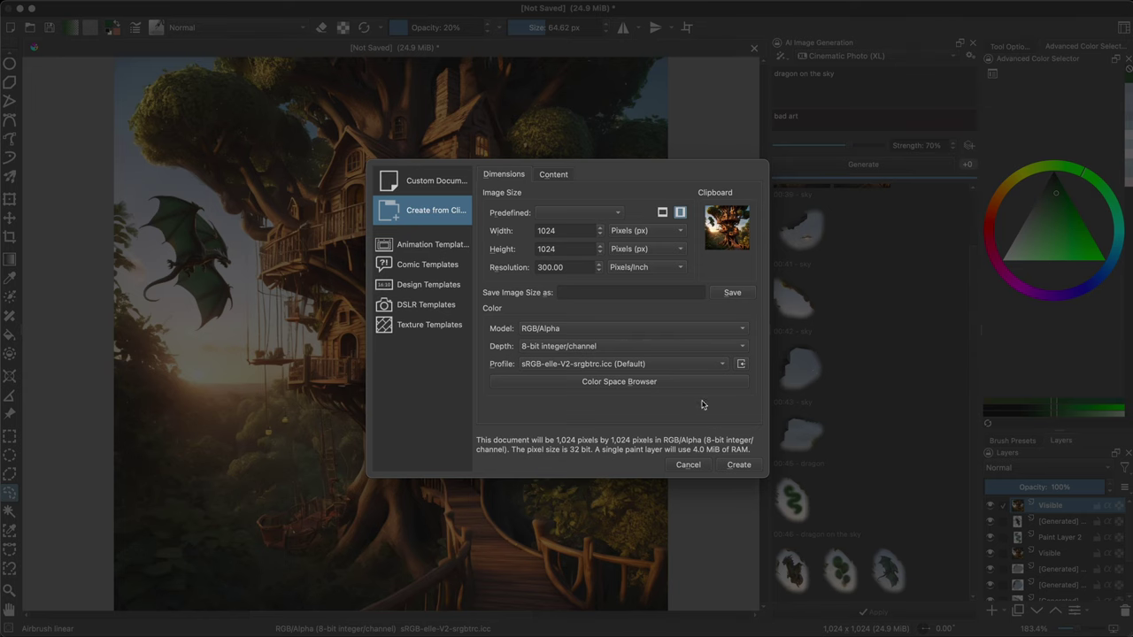
left_click(732, 463)
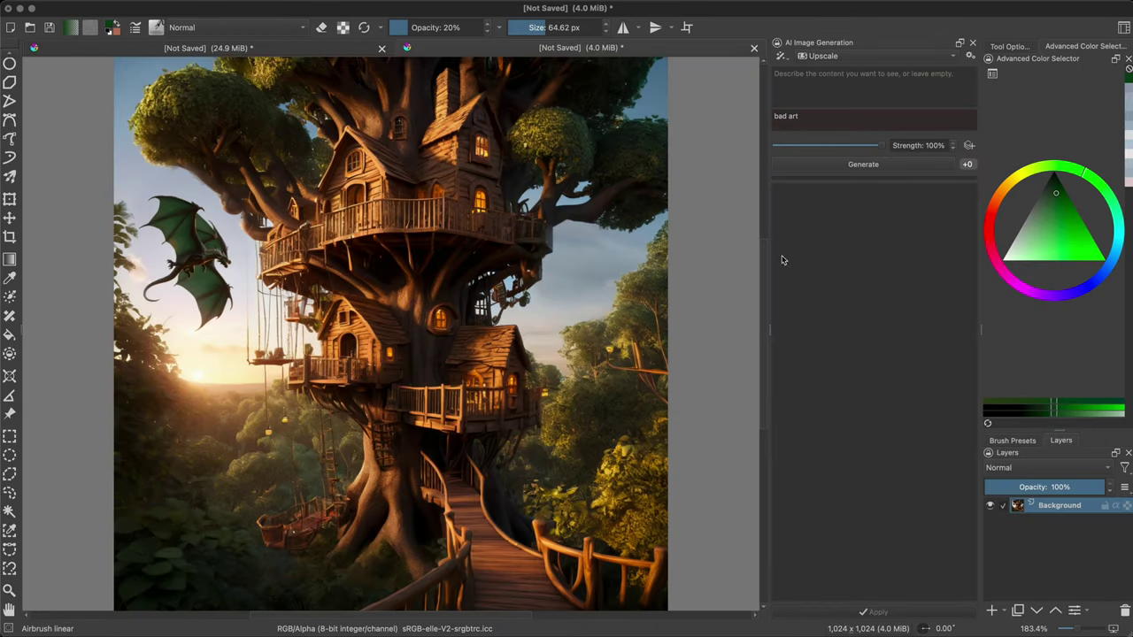
Set the new document's prompt to 'fairytale treehouse village, sunset, high contrast, centered' plus 'dragon on the sky'.
left_click(348, 52)
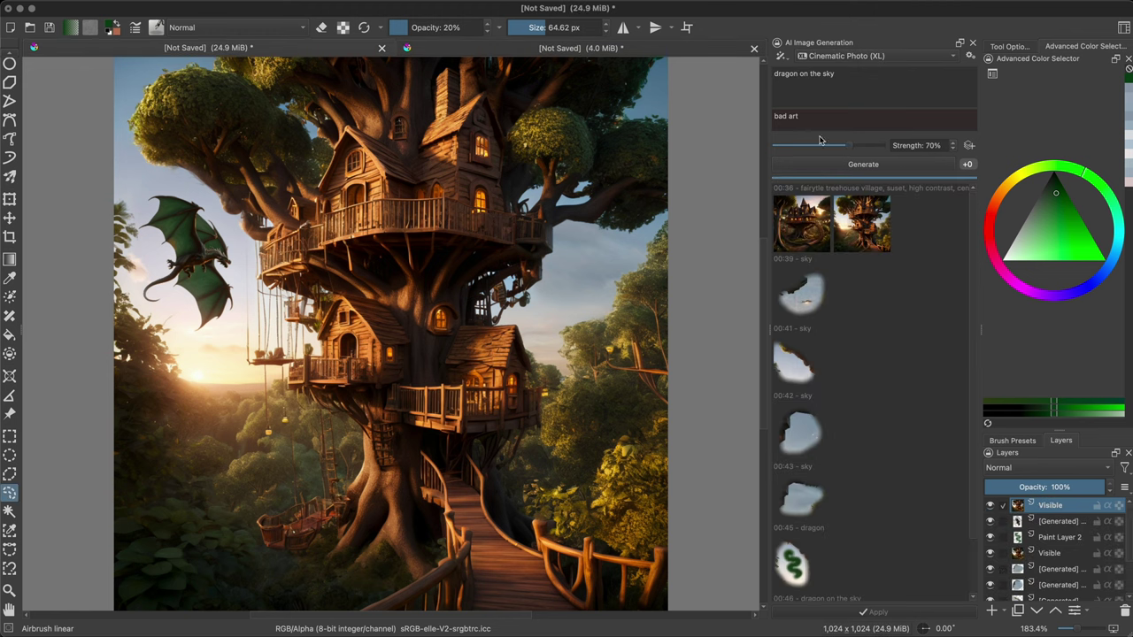
left_click(500, 53)
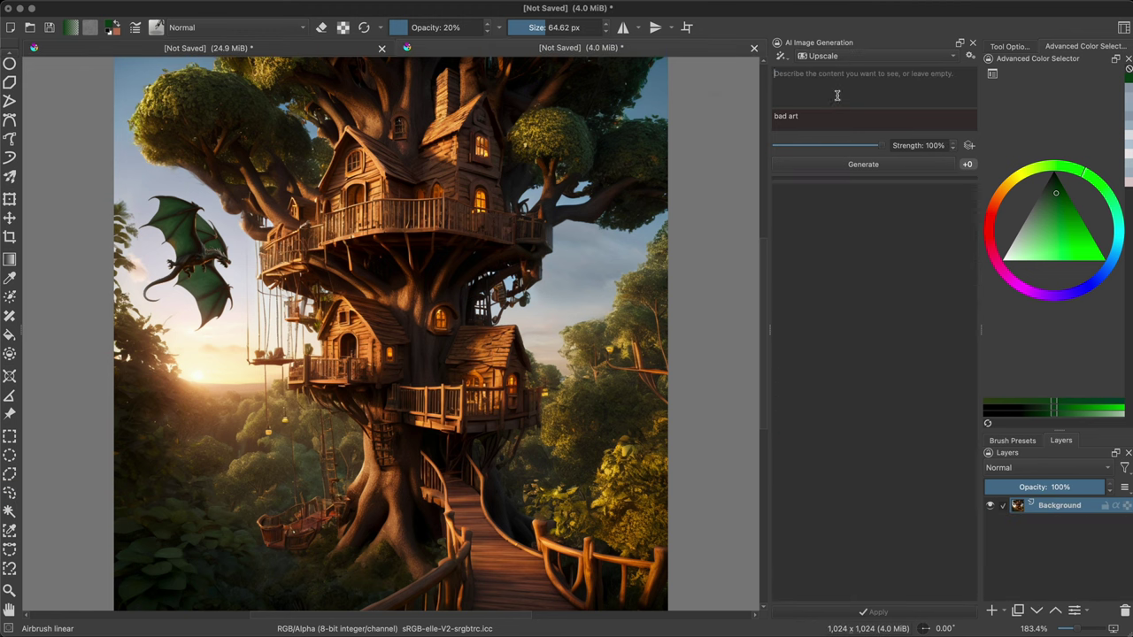
type("dragon on the sky")
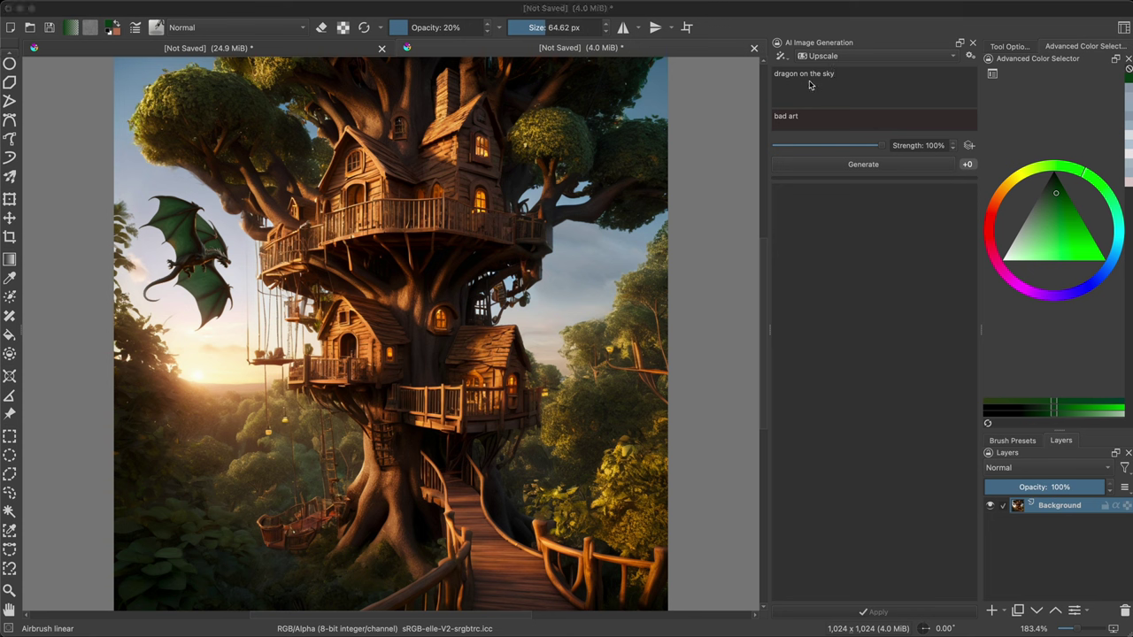
left_click(774, 74)
type("fairytale treehouse village, sunset, high contrast, centered,")
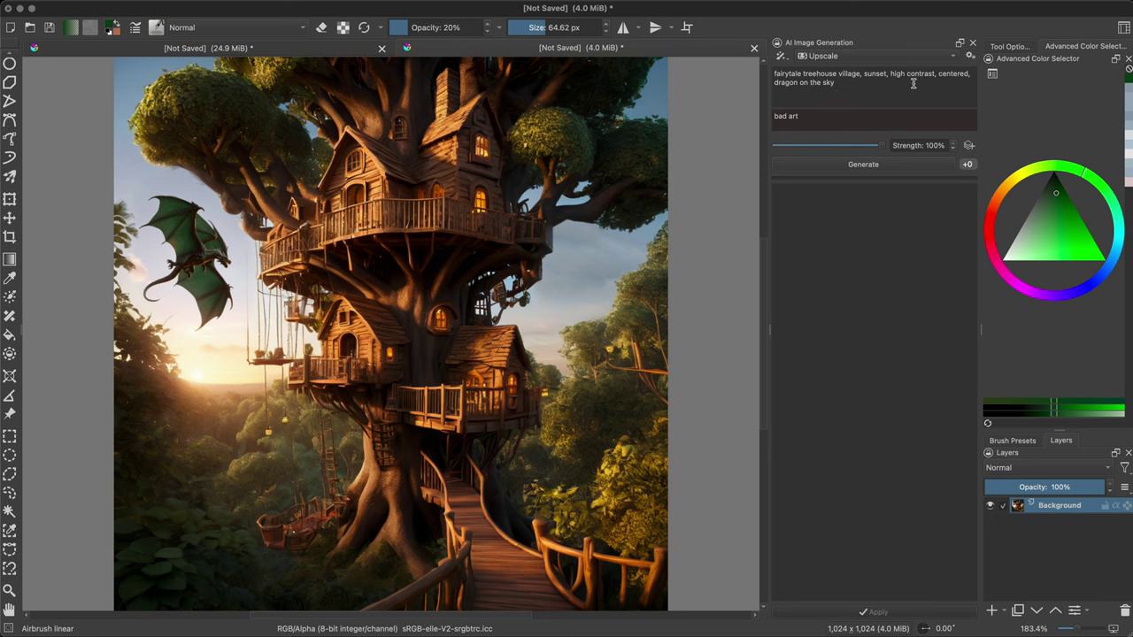
In the style settings, raise the negative weights to 1.4 and choose checkpoint dreamshaper_8.
left_click(872, 56)
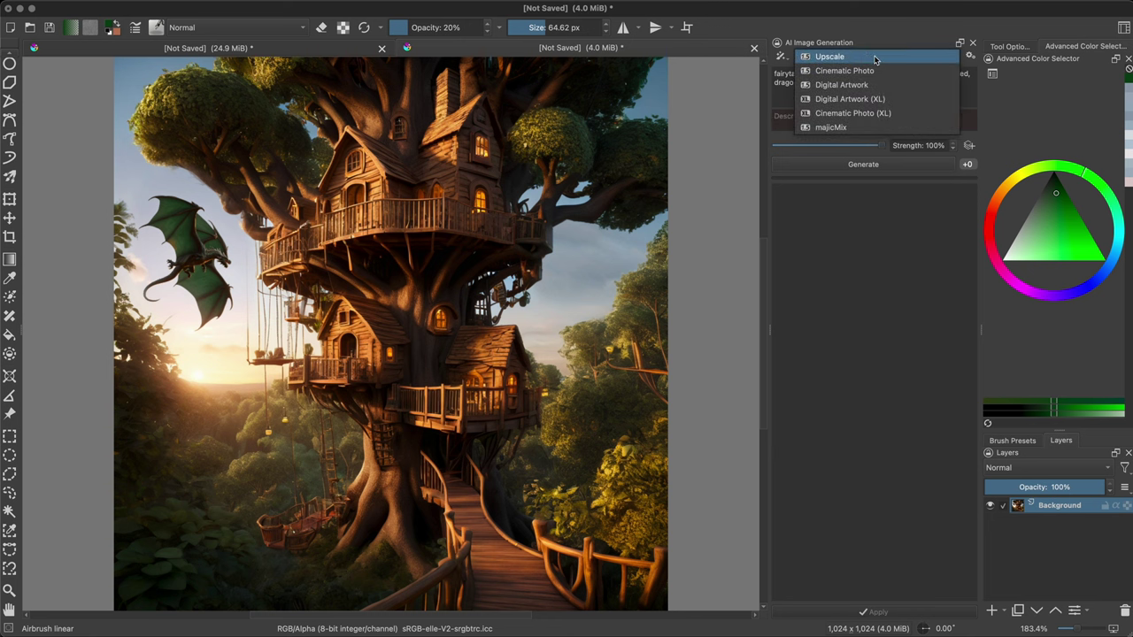
left_click(970, 56)
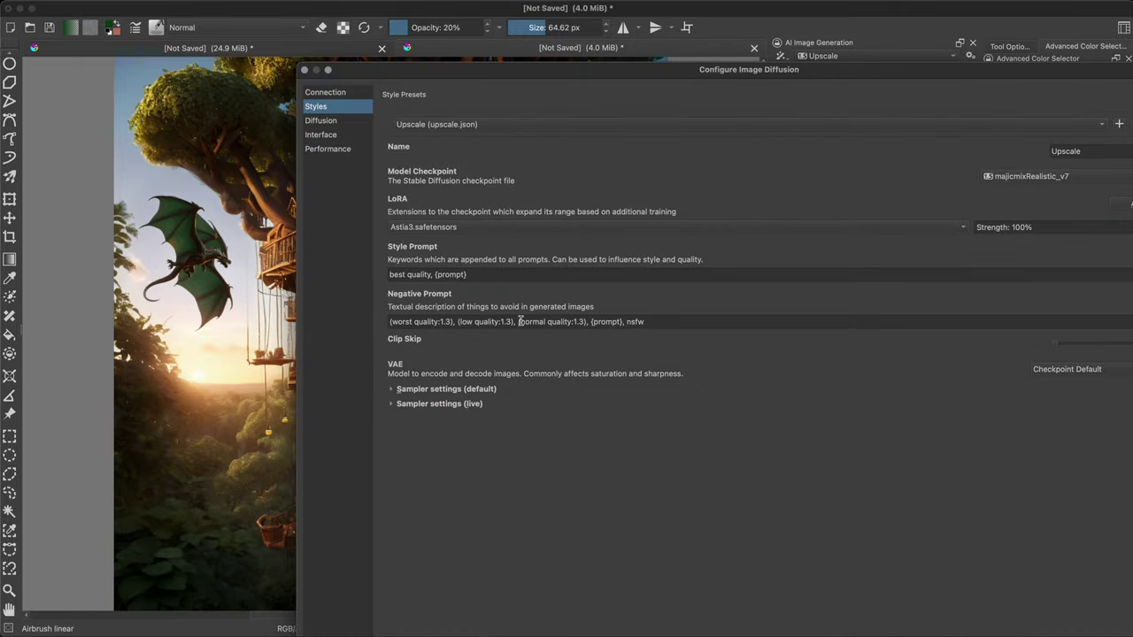
double_click(449, 322)
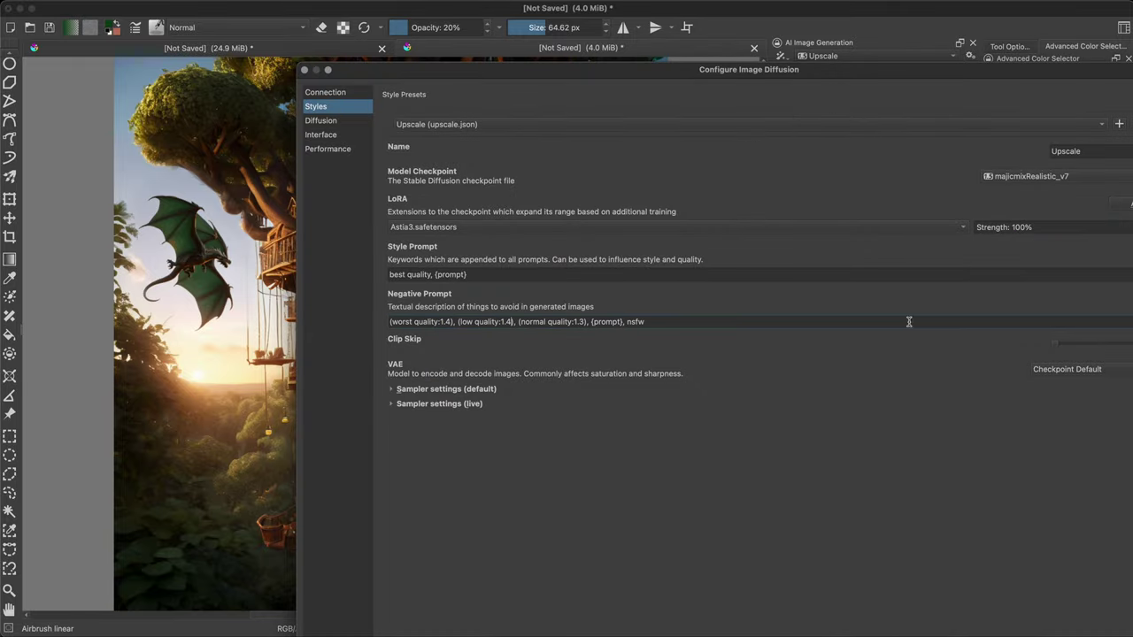
left_click(1043, 179)
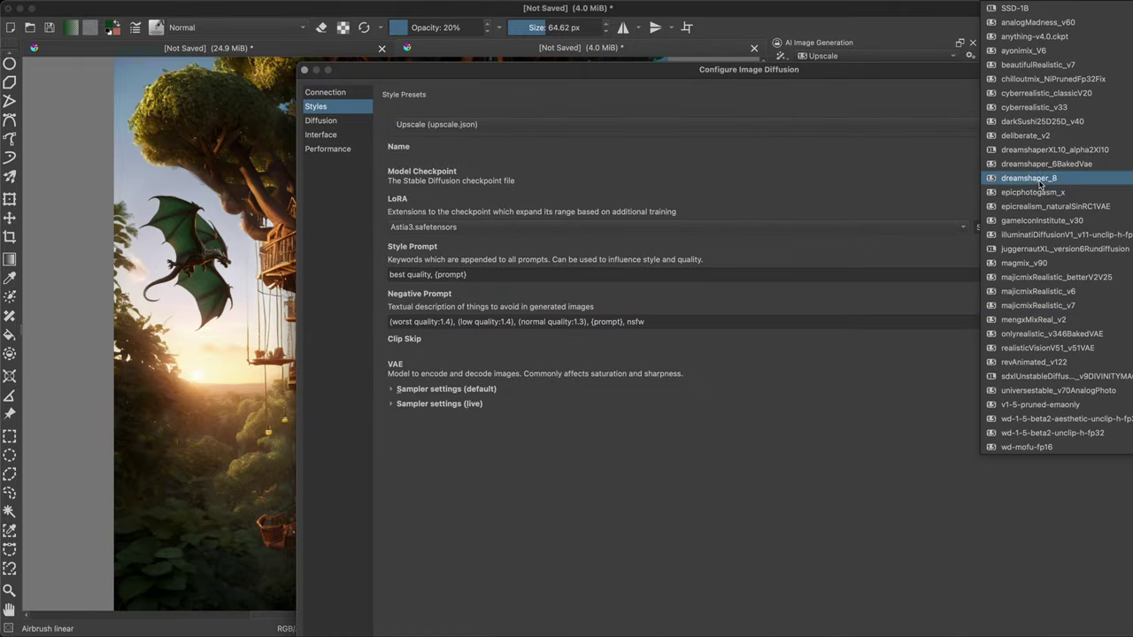
left_click(1029, 178)
key("Escape")
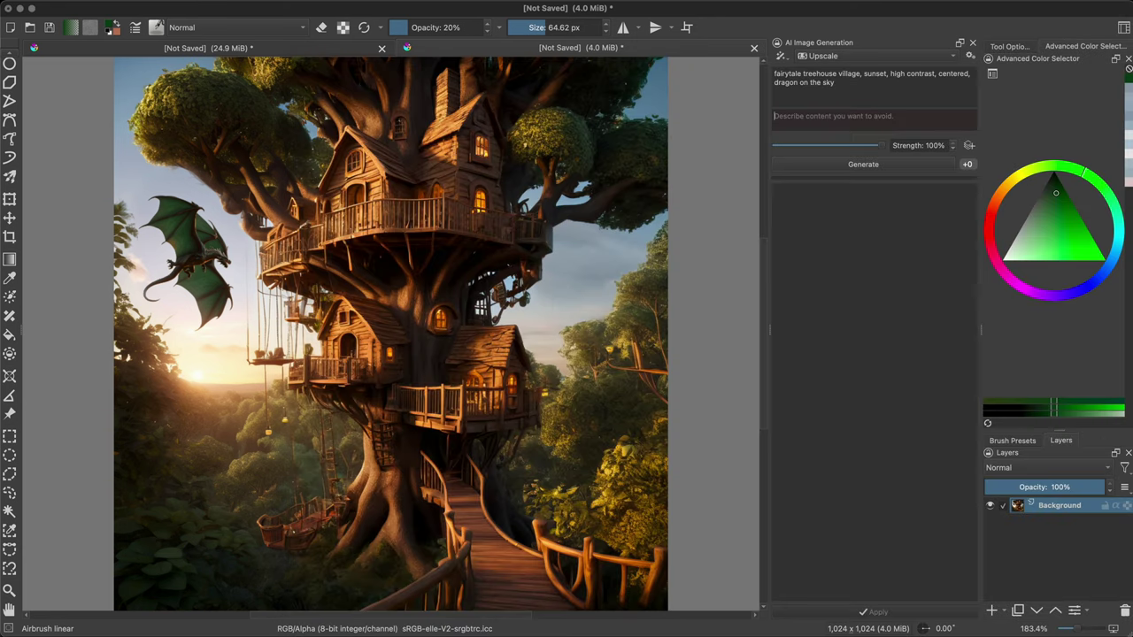
Upscale the treehouse image to 2048×2048 with 4x_foolhardy_Remacri.pth and zoom out.
left_click(839, 69)
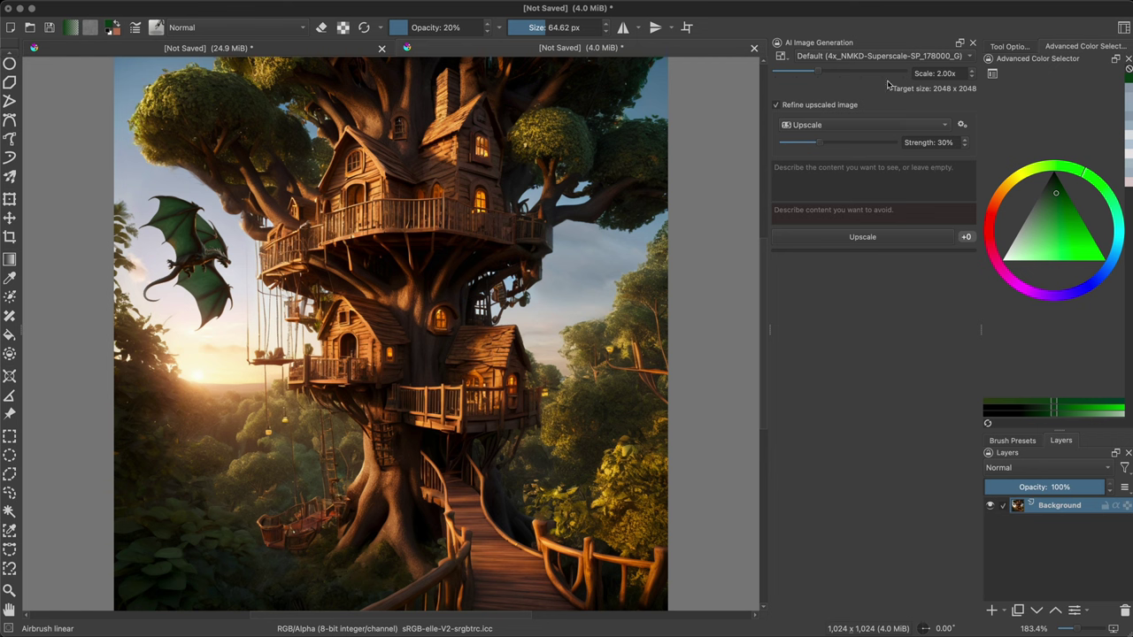
left_click(886, 55)
left_click(881, 68)
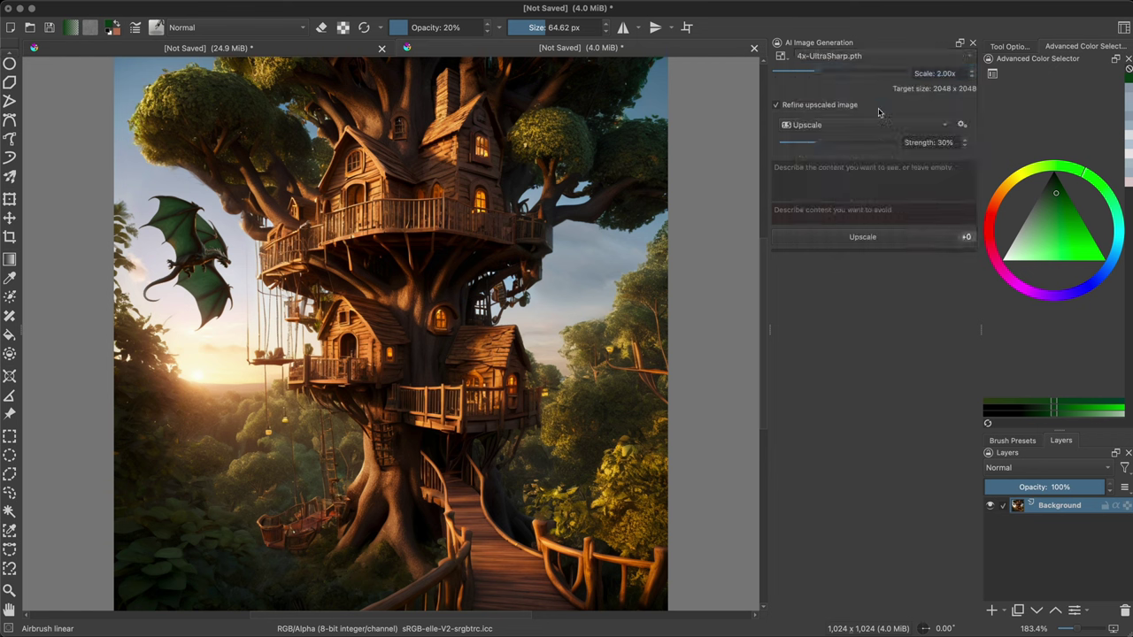
left_click(871, 56)
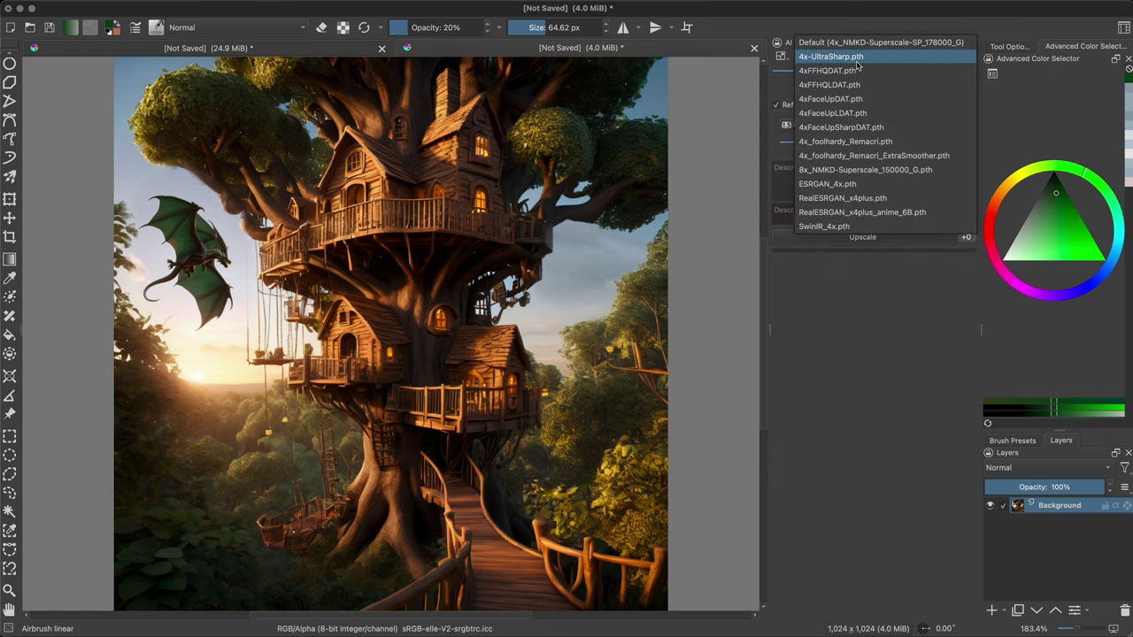
left_click(869, 135)
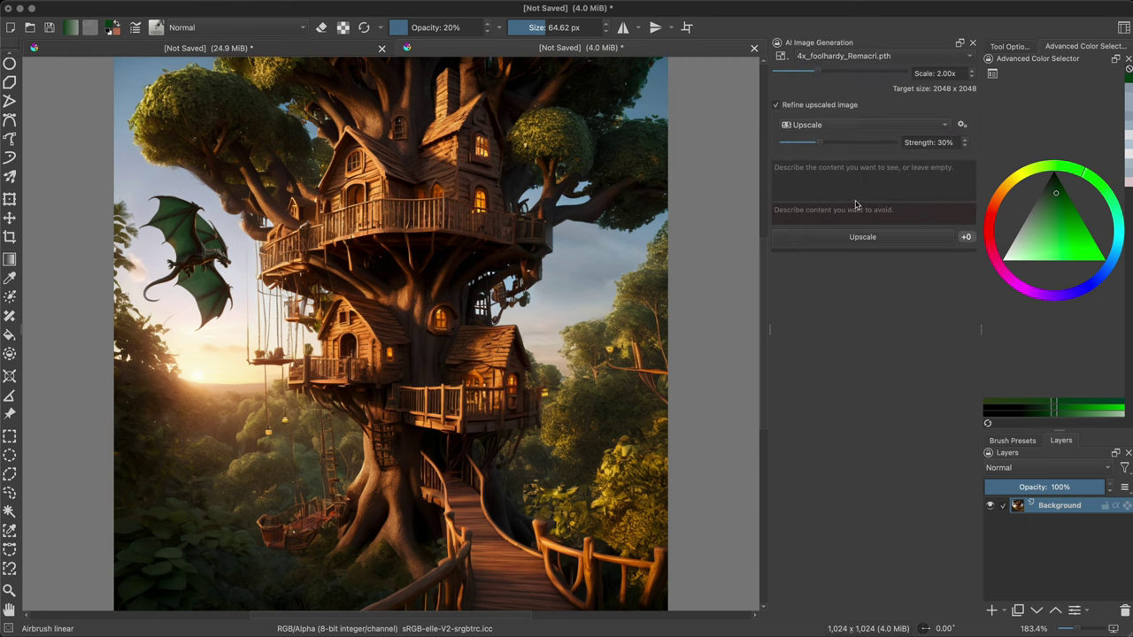
left_click(839, 55)
left_click(779, 56)
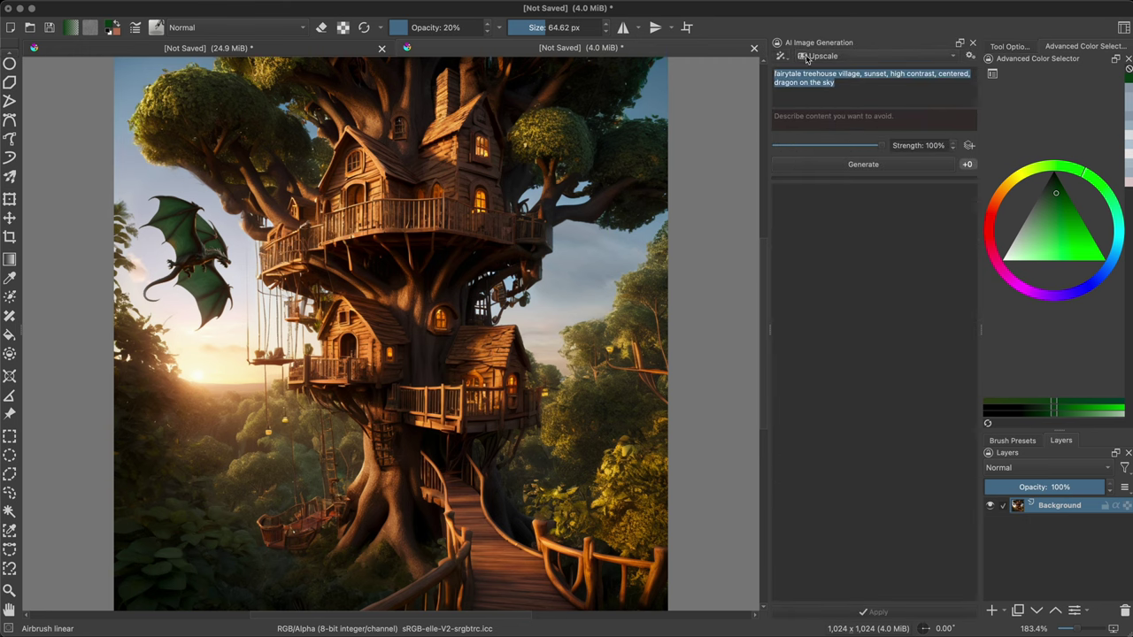
left_click(809, 58)
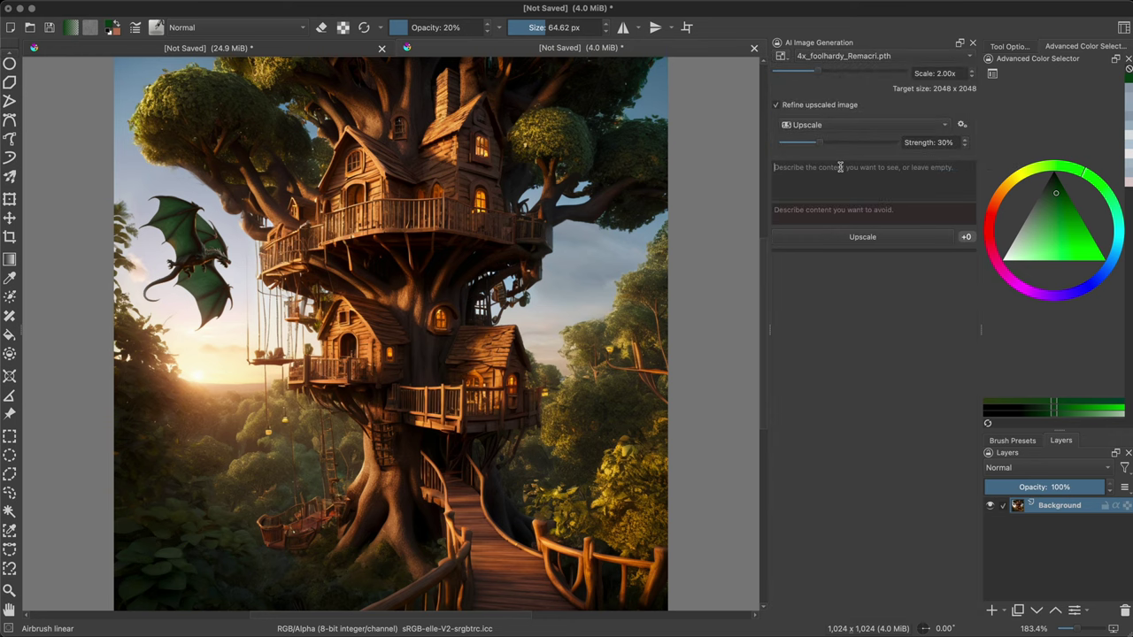
left_click(883, 238)
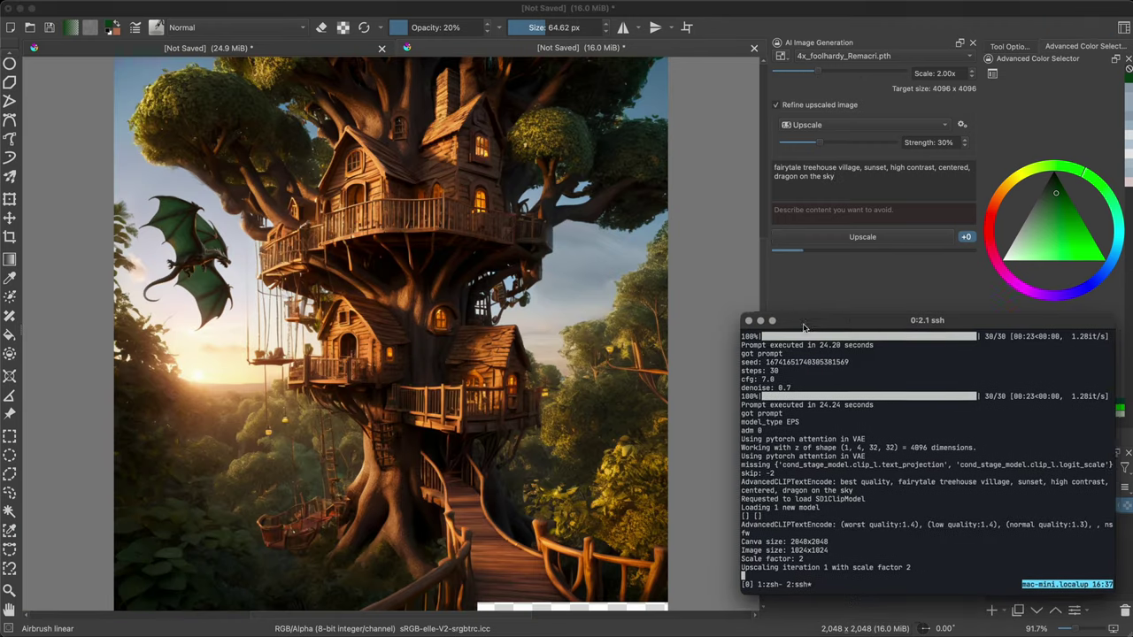
left_click_drag(816, 326, 832, 329)
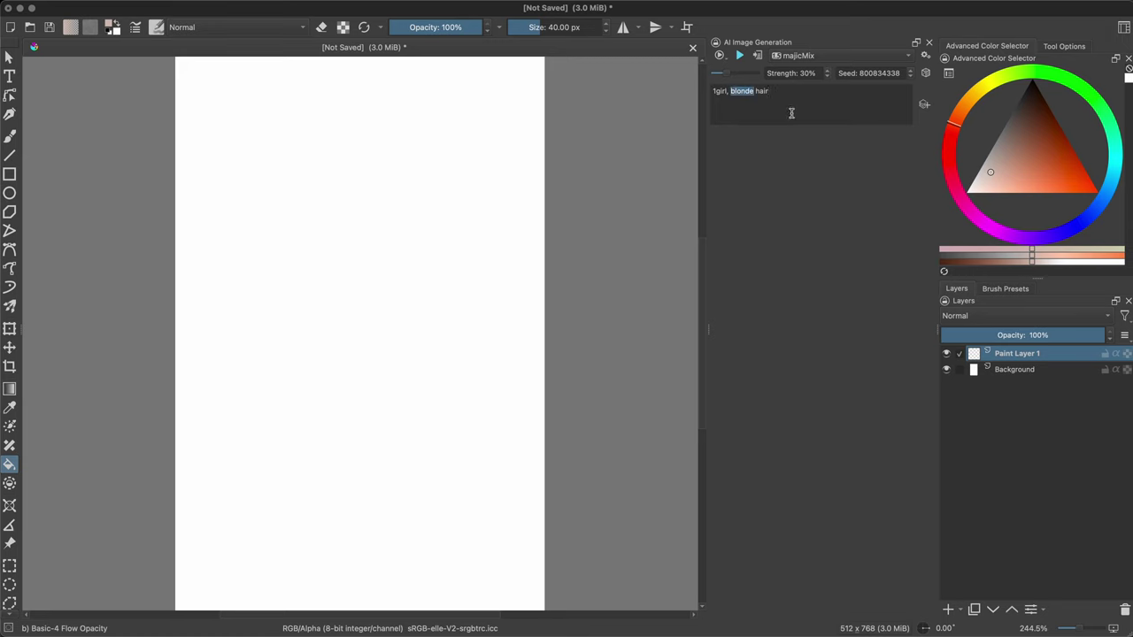
Change the live prompt to '1girl, pink curly hair' and select the Freehand Brush.
key("BackSpace")
type("p")
type("ink c")
type("urly")
left_click(9, 136)
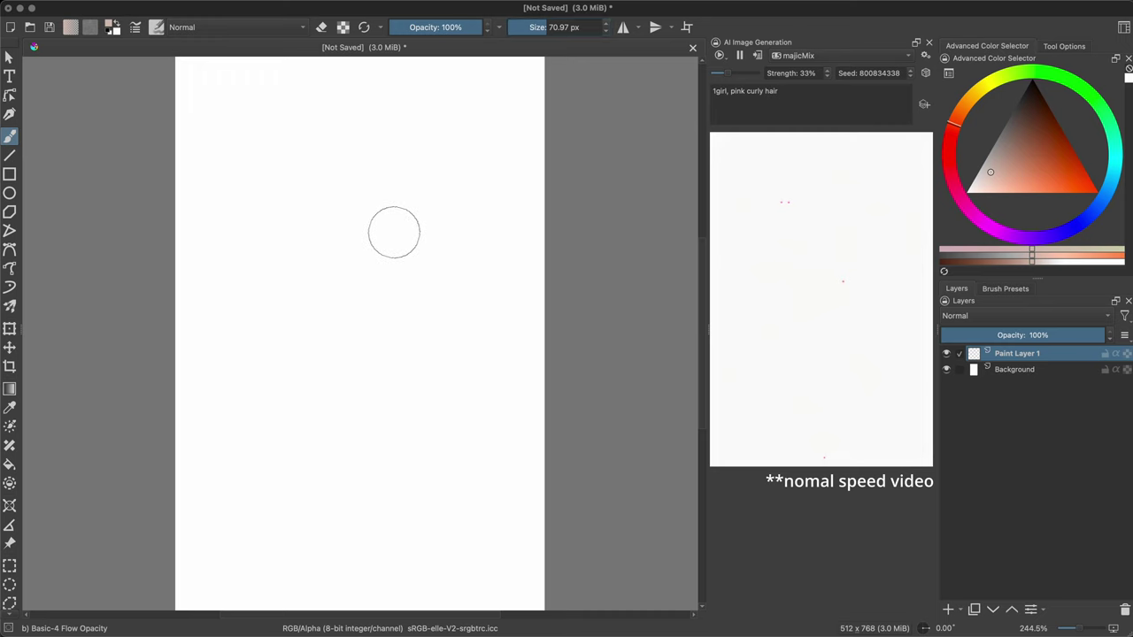
Paint a skin-tone face, chin and neck with pink hair on both sides.
mouse_move(392, 232)
left_mouse_down()
mouse_move(359, 186)
mouse_move(310, 241)
mouse_move(341, 316)
mouse_move(409, 263)
mouse_move(404, 218)
mouse_move(336, 240)
mouse_move(380, 235)
mouse_move(362, 177)
mouse_move(316, 223)
mouse_move(379, 295)
mouse_move(393, 284)
mouse_move(392, 195)
mouse_move(404, 218)
mouse_move(389, 194)
left_mouse_up()
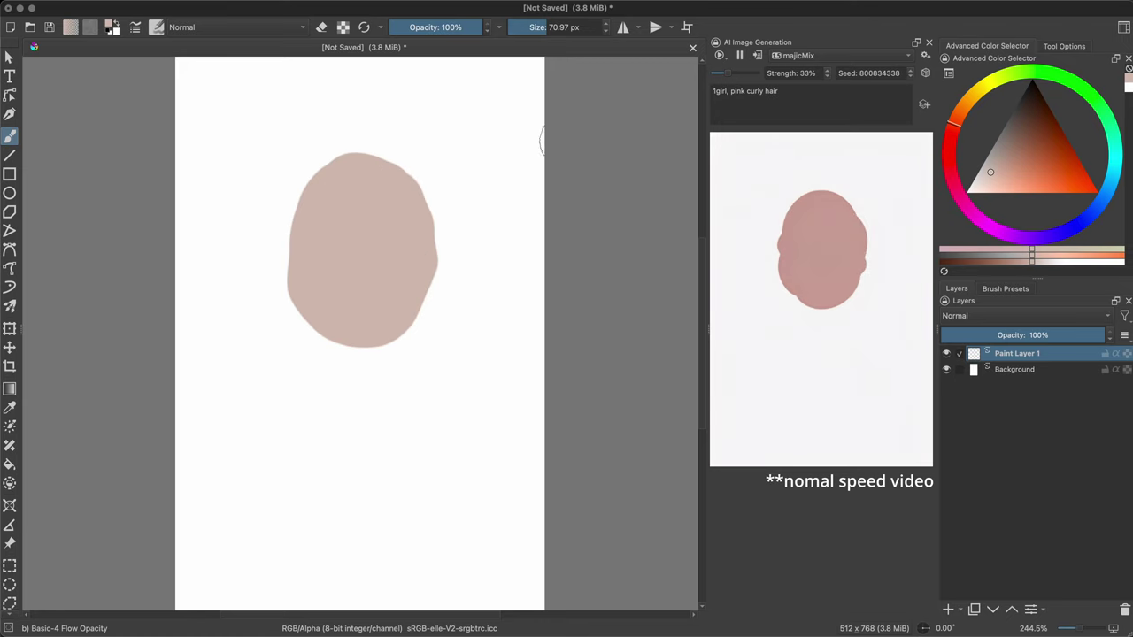
mouse_move(348, 277)
left_mouse_down()
mouse_move(346, 337)
mouse_move(380, 346)
mouse_move(340, 359)
left_mouse_up()
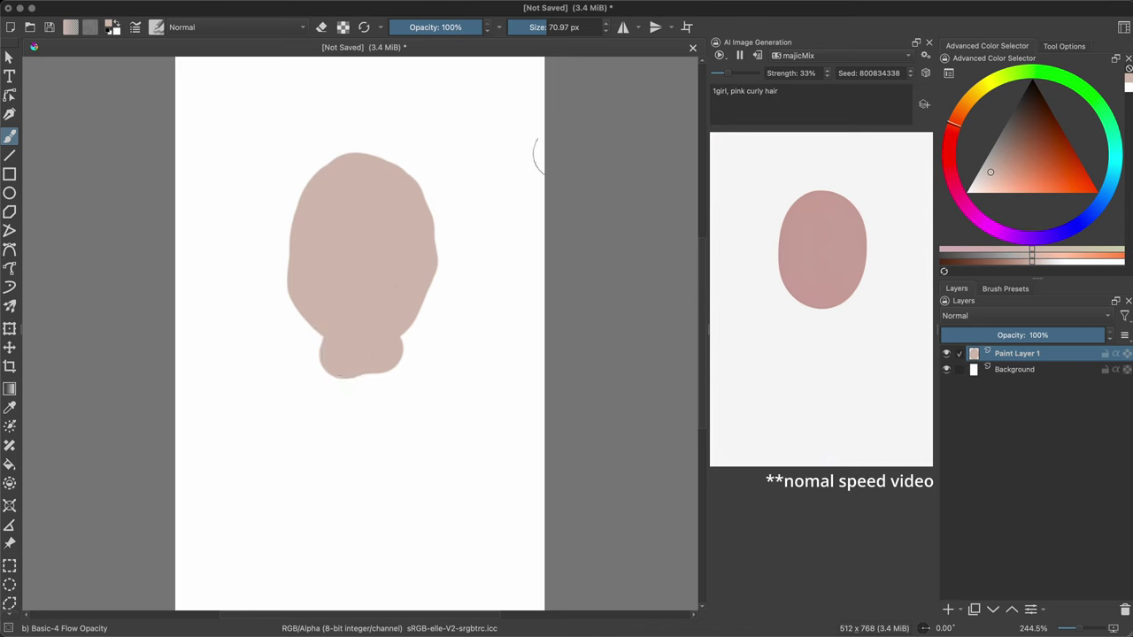
left_click(990, 225)
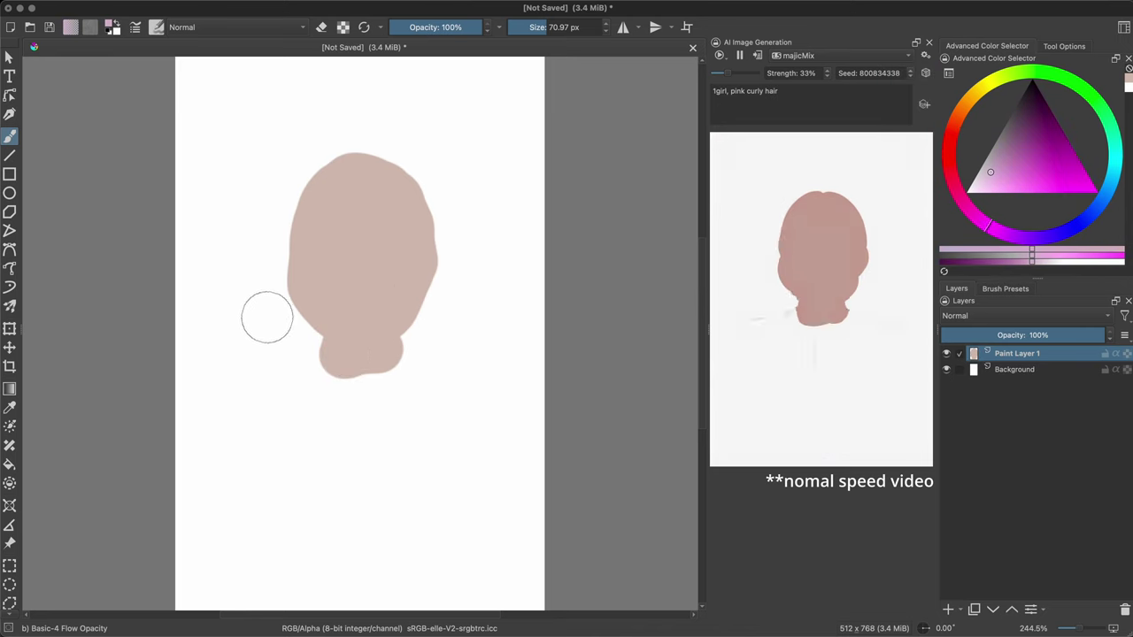
mouse_move(268, 320)
left_mouse_down()
mouse_move(257, 308)
mouse_move(265, 233)
mouse_move(339, 121)
mouse_move(432, 169)
mouse_move(450, 324)
mouse_move(496, 328)
mouse_move(413, 127)
mouse_move(337, 110)
mouse_move(272, 172)
mouse_move(230, 354)
mouse_move(233, 404)
mouse_move(253, 369)
mouse_move(299, 344)
left_mouse_up()
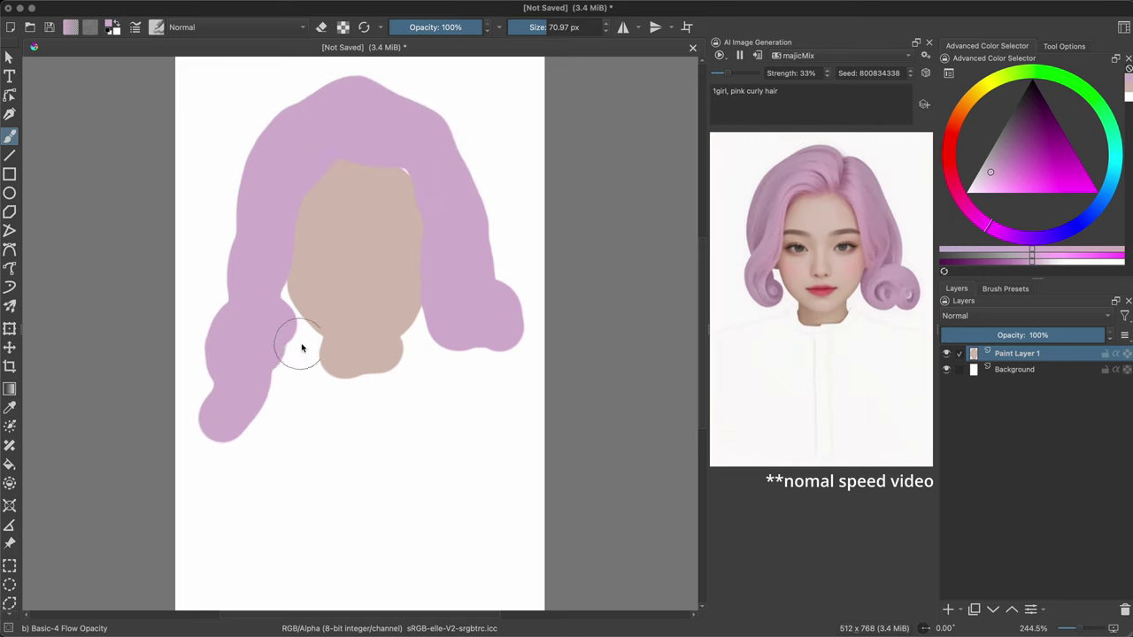
left_click_drag(446, 320, 487, 356)
left_click(370, 239, "ctrl")
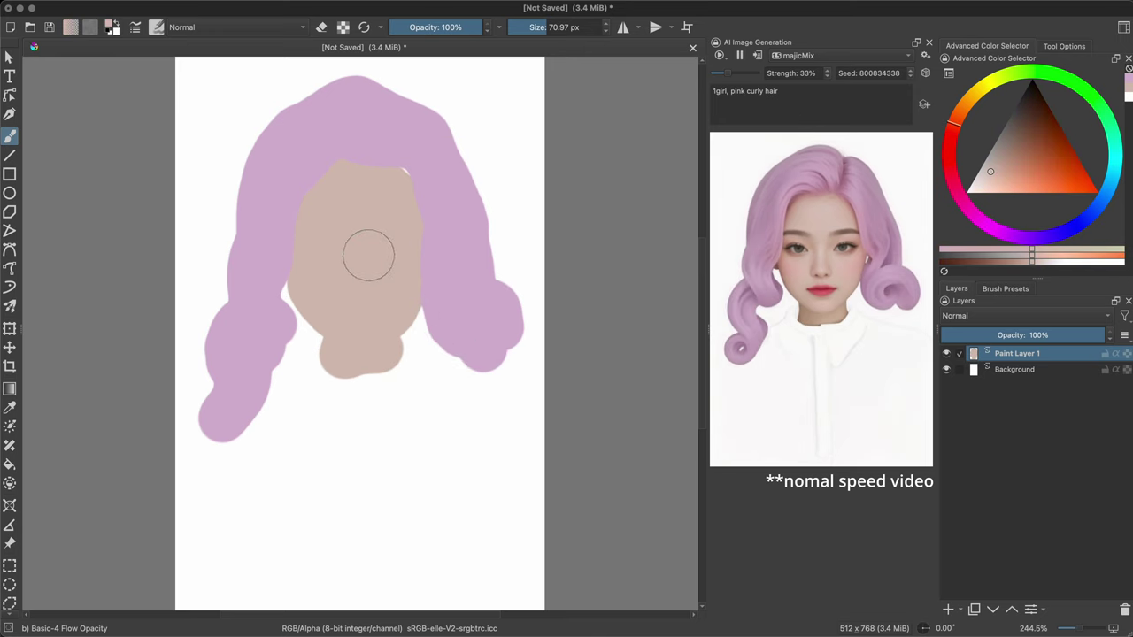
mouse_move(350, 370)
left_mouse_down()
mouse_move(346, 384)
mouse_move(253, 399)
mouse_move(342, 374)
mouse_move(349, 357)
mouse_move(380, 349)
mouse_move(455, 399)
mouse_move(308, 409)
mouse_move(476, 413)
mouse_move(274, 405)
mouse_move(223, 421)
left_mouse_up()
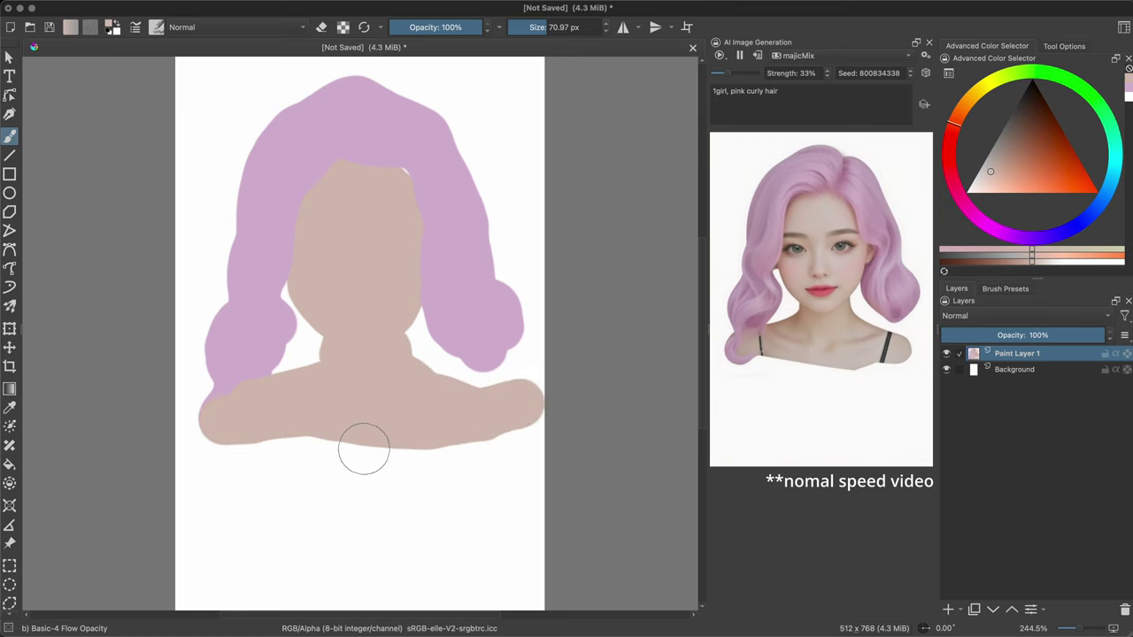
Paint deep purple shadows under the left and right hair curls.
left_click(494, 253, "ctrl")
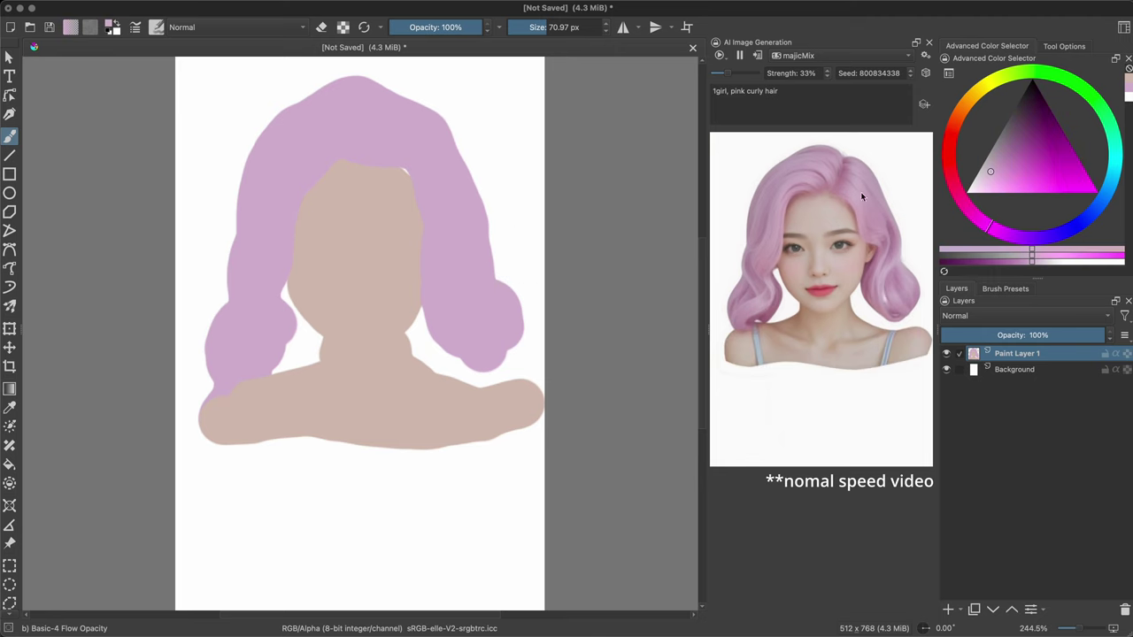
left_click_drag(1014, 170, 1024, 108)
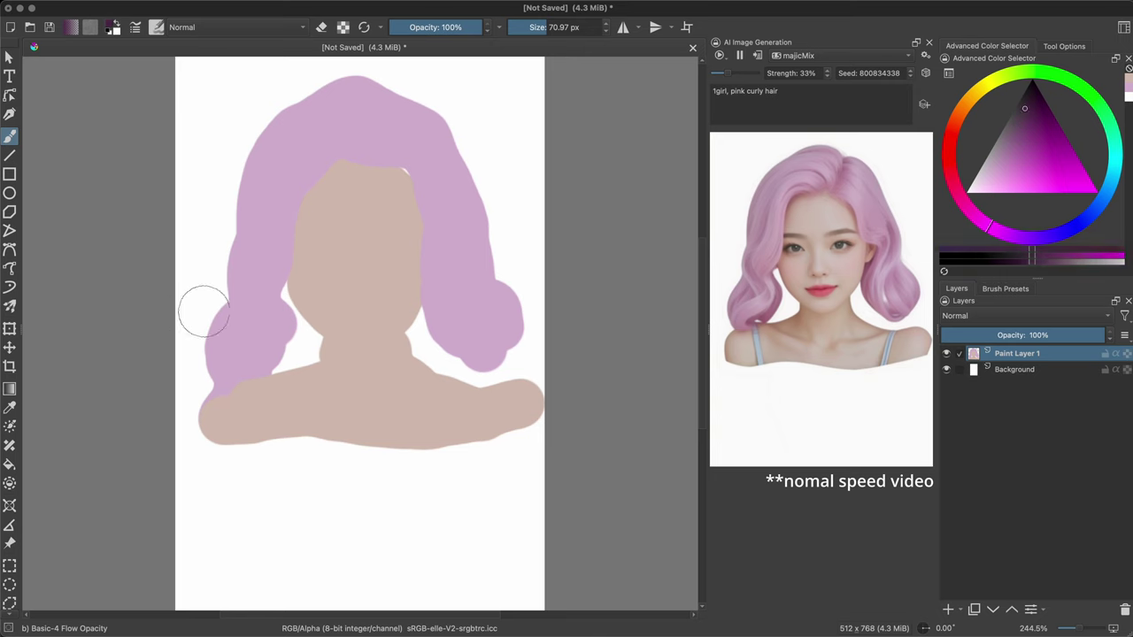
mouse_move(261, 306)
left_mouse_down()
mouse_move(299, 349)
mouse_move(286, 334)
mouse_move(261, 354)
left_mouse_up()
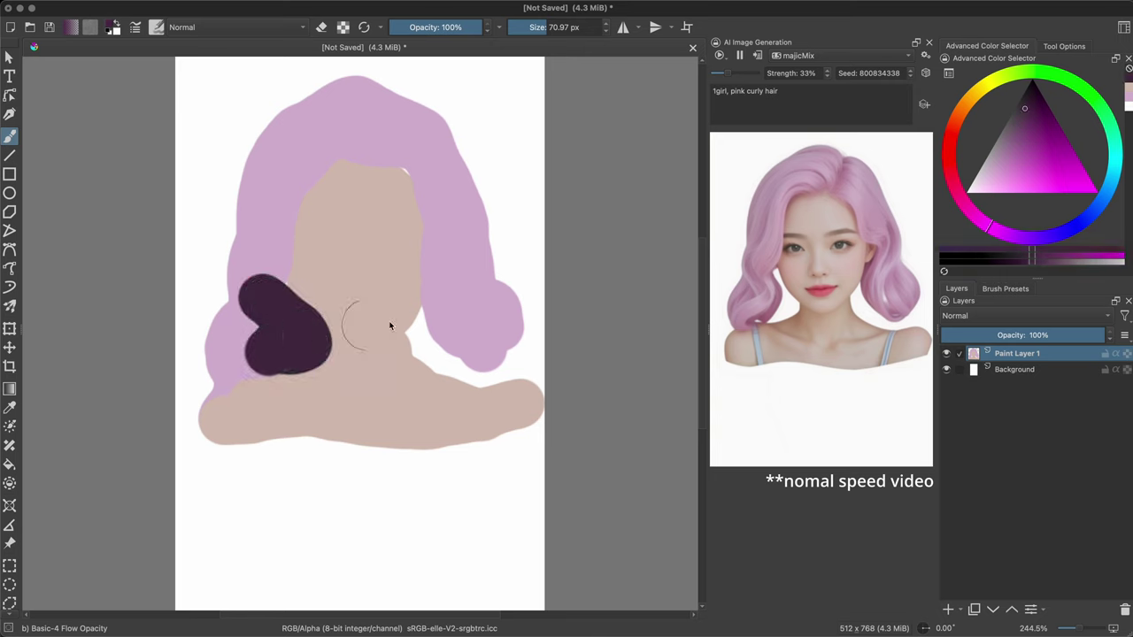
mouse_move(442, 305)
left_mouse_down()
mouse_move(430, 328)
mouse_move(461, 354)
mouse_move(484, 354)
left_mouse_up()
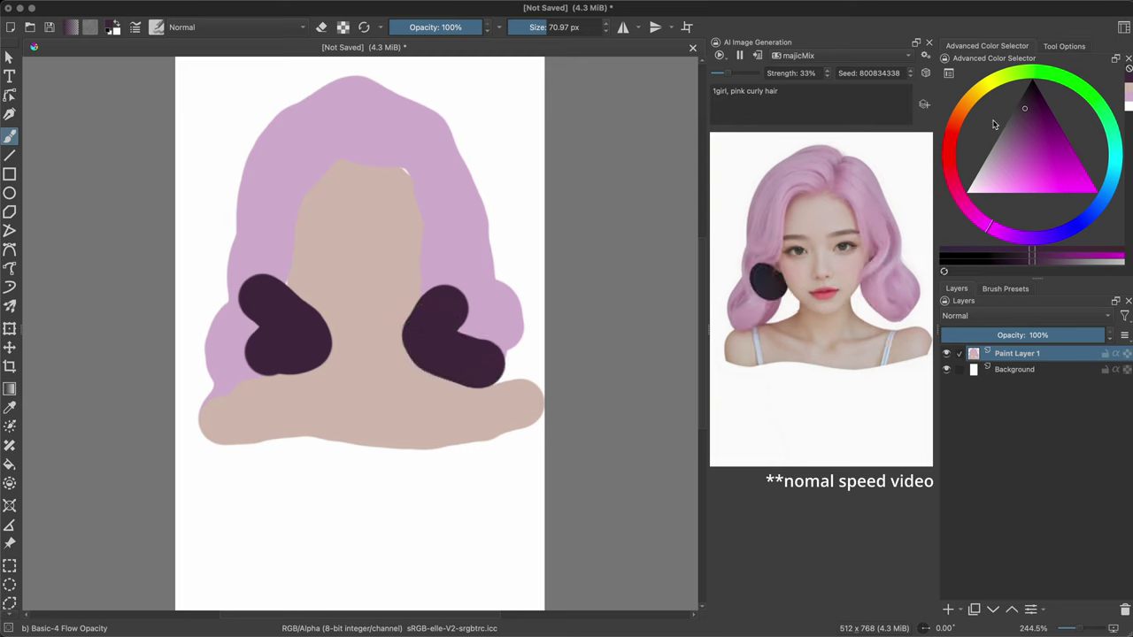
Trim the dark patches with sampled hair pink and skin tone.
left_click(455, 182, "ctrl")
mouse_move(455, 278)
left_mouse_down()
mouse_move(460, 339)
mouse_move(493, 347)
left_mouse_up()
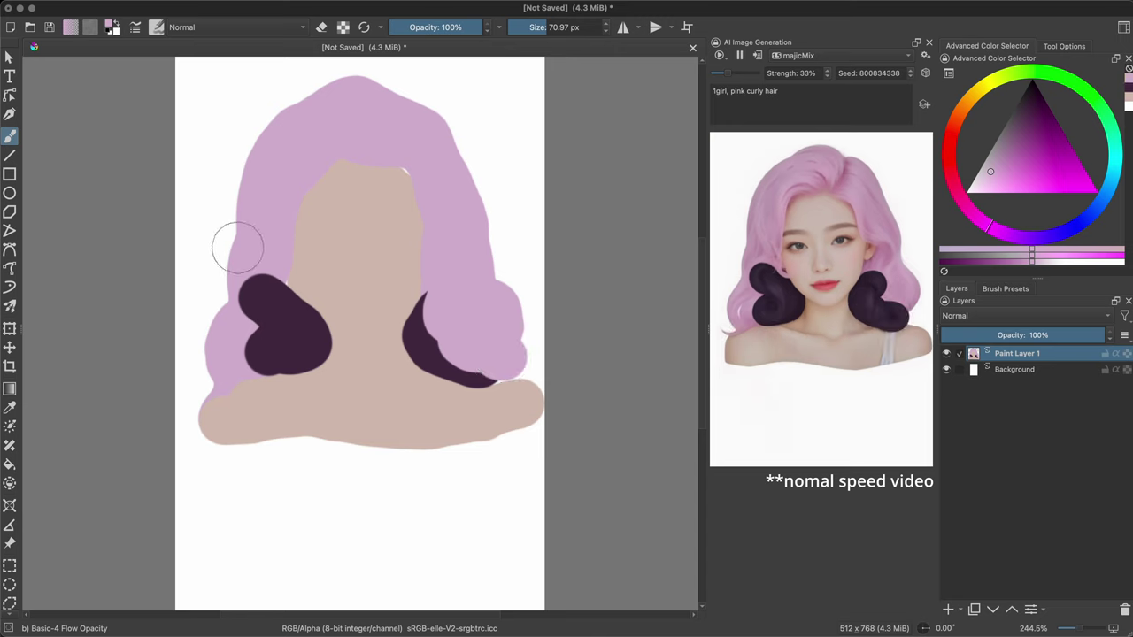
mouse_move(236, 245)
left_mouse_down()
mouse_move(257, 295)
mouse_move(240, 348)
mouse_move(204, 359)
left_mouse_up()
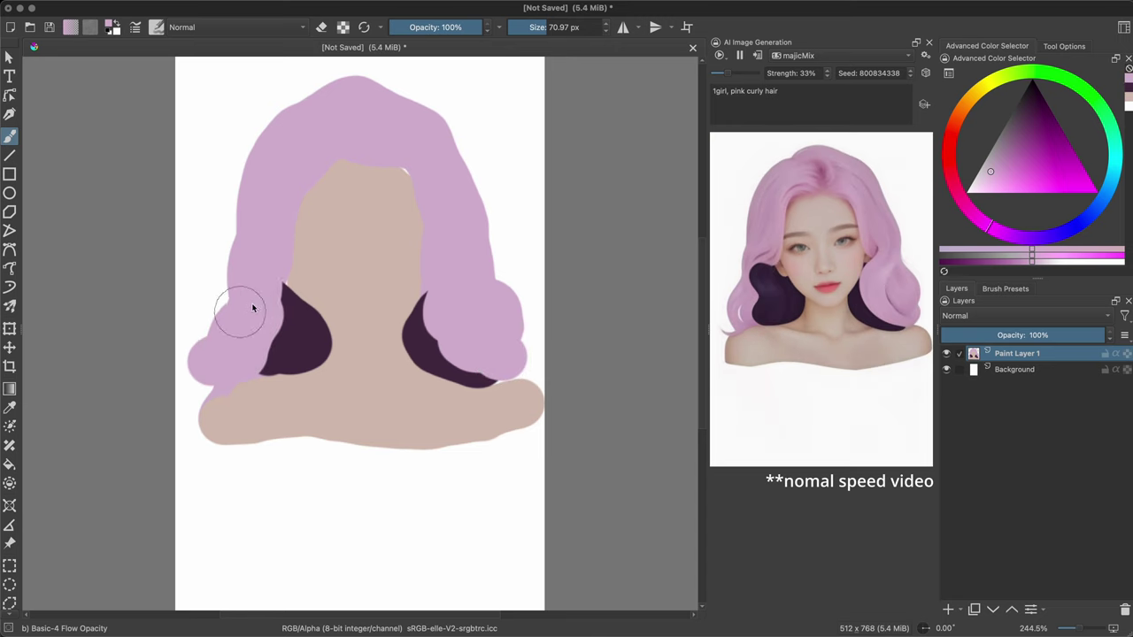
left_click(364, 246, "ctrl")
mouse_move(350, 283)
left_mouse_down()
mouse_move(329, 366)
mouse_move(311, 380)
left_mouse_up()
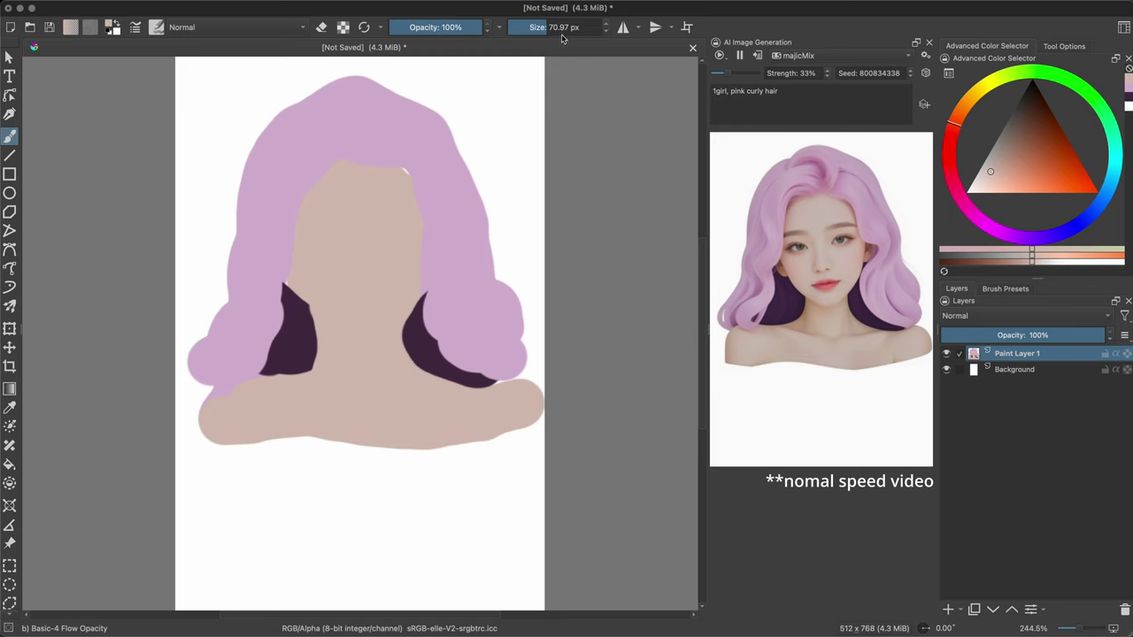
With a much larger brush, fill the shoulders and lower torso with skin.
left_click_drag(543, 27, 584, 27)
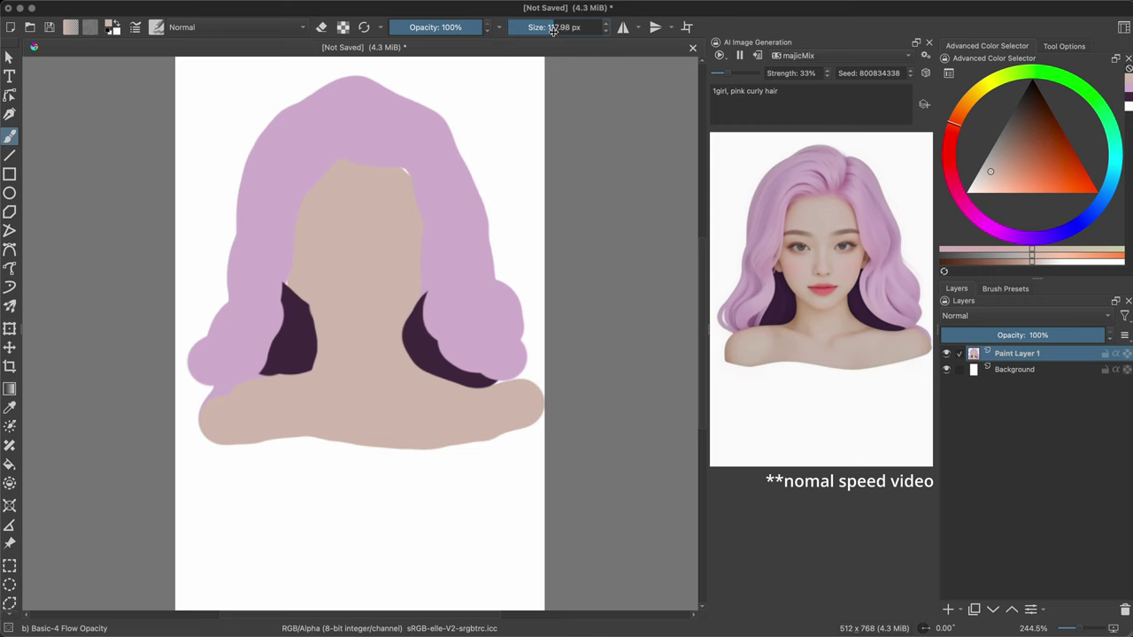
mouse_move(268, 430)
left_mouse_down()
mouse_move(227, 434)
mouse_move(506, 422)
mouse_move(508, 445)
mouse_move(480, 470)
mouse_move(245, 488)
mouse_move(215, 478)
mouse_move(245, 458)
mouse_move(240, 473)
mouse_move(485, 483)
mouse_move(277, 513)
left_mouse_up()
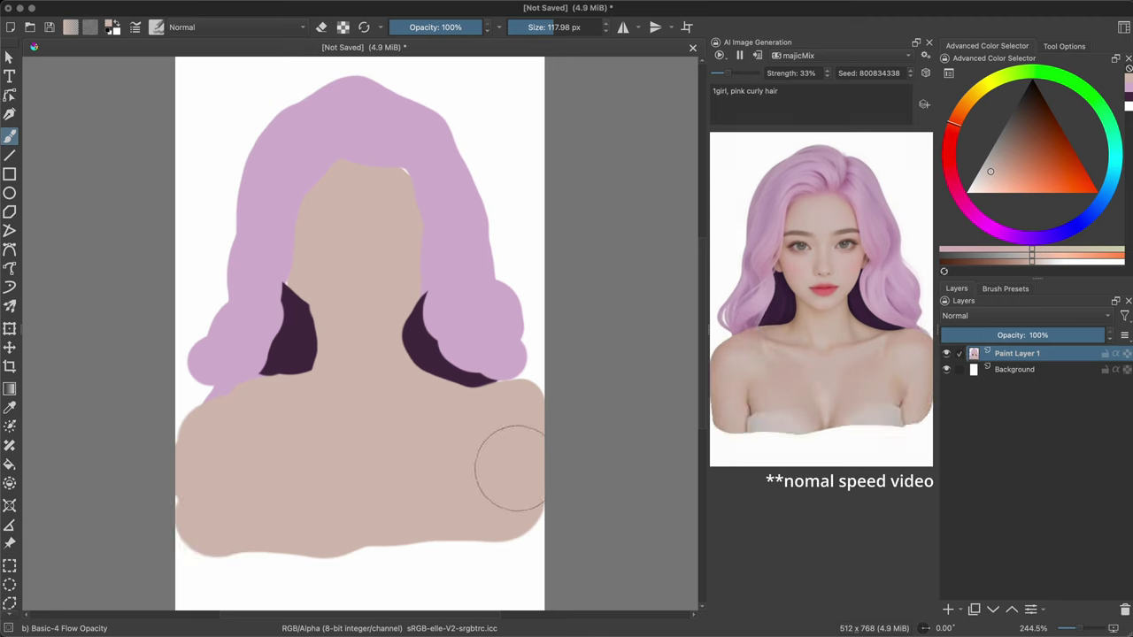
mouse_move(506, 446)
left_mouse_down()
mouse_move(455, 506)
mouse_move(366, 544)
mouse_move(505, 519)
left_mouse_up()
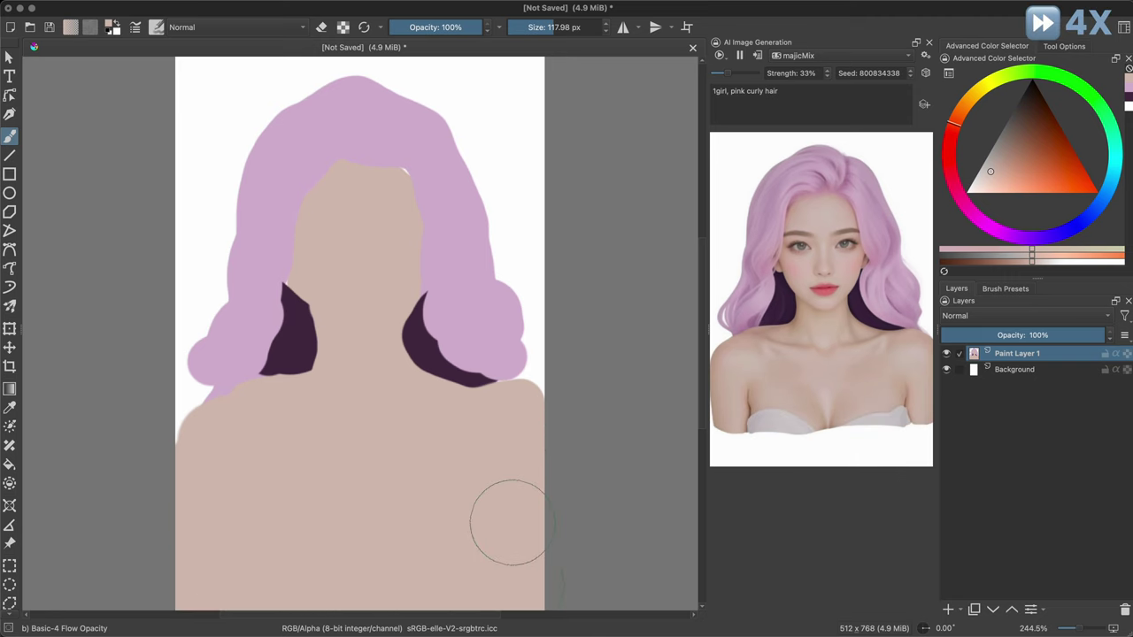
Touch up the dark strand edges in pink with a smaller brush, then add Paint Layer 2.
left_click(240, 377, "ctrl")
key("bracketleft")
key("bracketleft")
key("bracketleft")
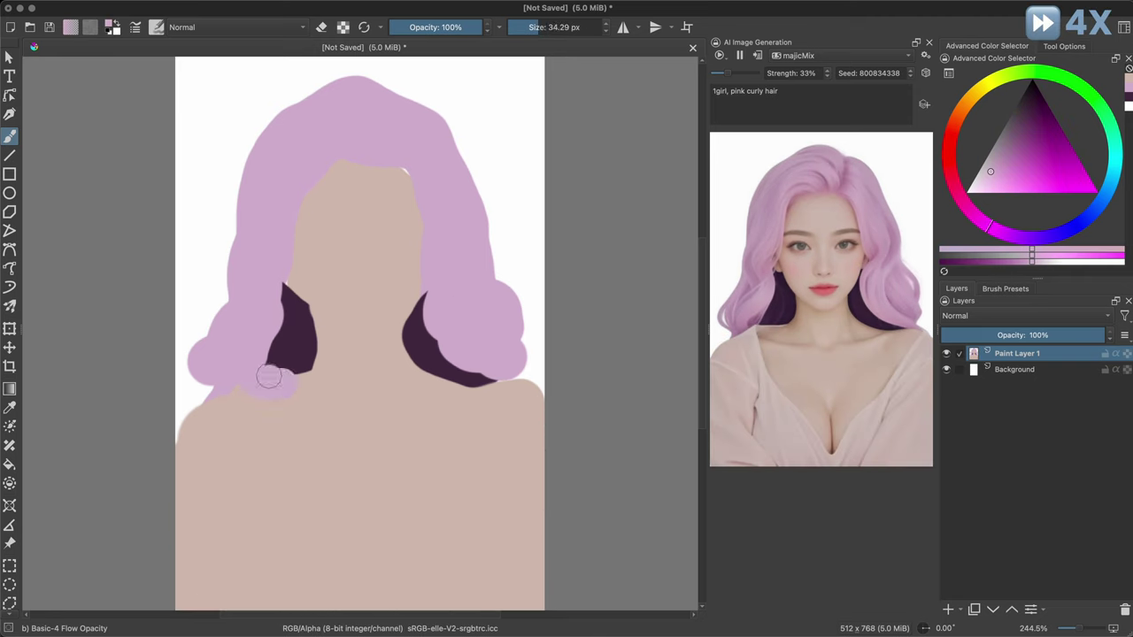
mouse_move(248, 382)
left_mouse_down()
mouse_move(290, 354)
mouse_move(194, 389)
left_mouse_up()
left_click(384, 283, "ctrl")
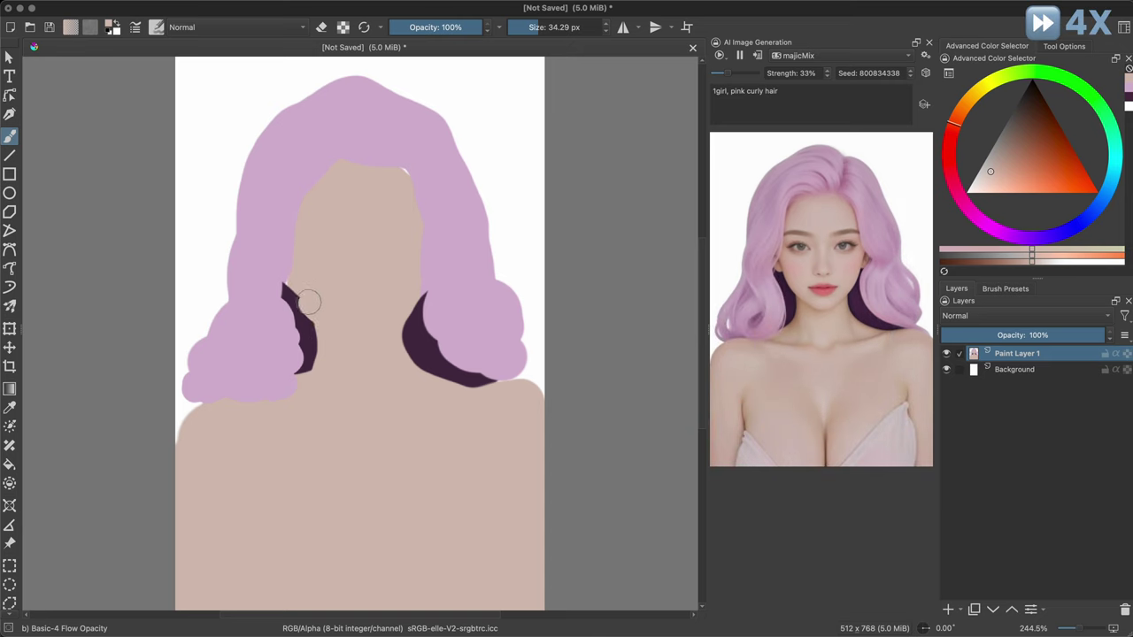
left_click(443, 337, "ctrl")
left_click_drag(438, 332, 463, 354)
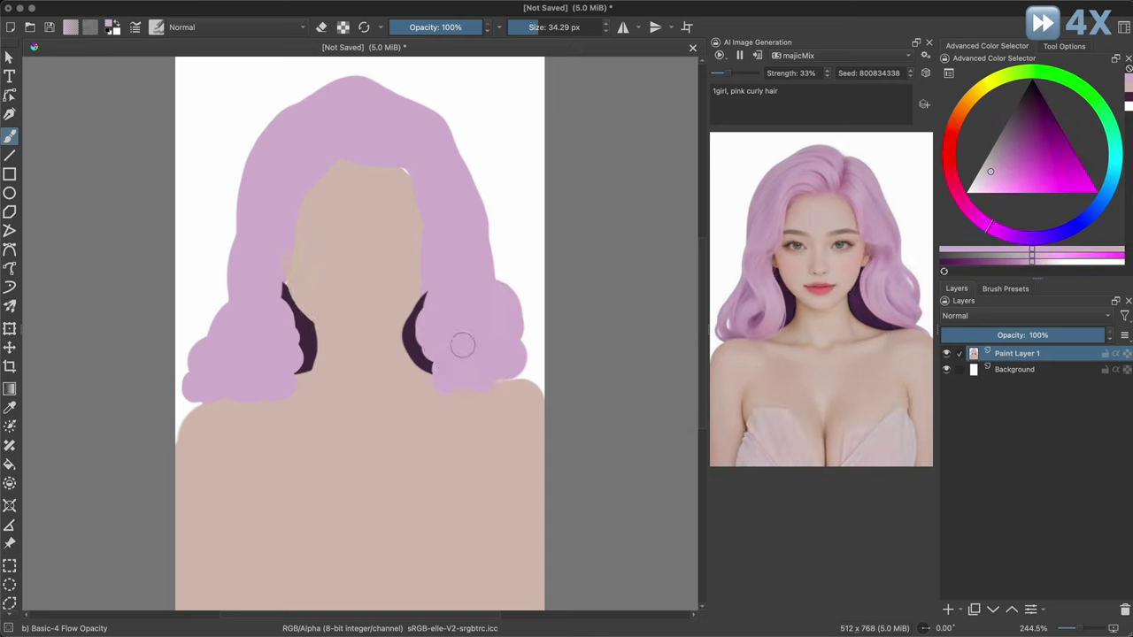
key("Insert")
Paint the top's base across the body in pale grey-lavender.
key("bracketright")
key("bracketright")
key("bracketright")
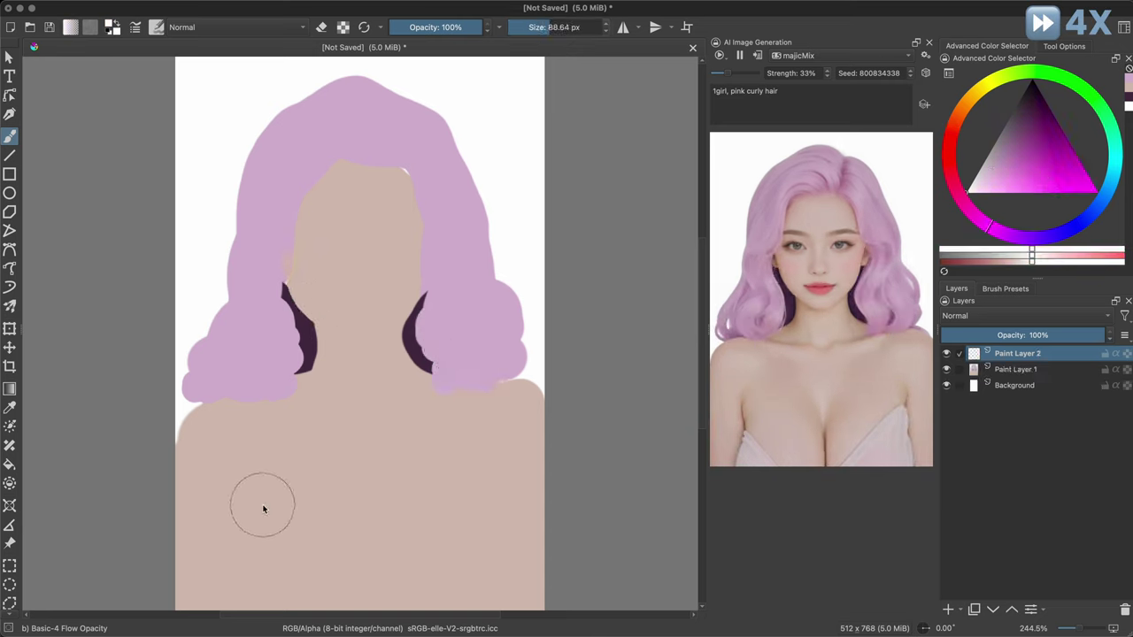
mouse_move(296, 576)
left_mouse_down()
mouse_move(463, 496)
mouse_move(431, 538)
mouse_move(384, 547)
mouse_move(293, 506)
mouse_move(311, 547)
mouse_move(271, 593)
mouse_move(476, 481)
mouse_move(361, 556)
mouse_move(442, 538)
mouse_move(496, 505)
mouse_move(274, 600)
mouse_move(263, 537)
mouse_move(473, 486)
mouse_move(434, 543)
left_mouse_up()
left_click(971, 186)
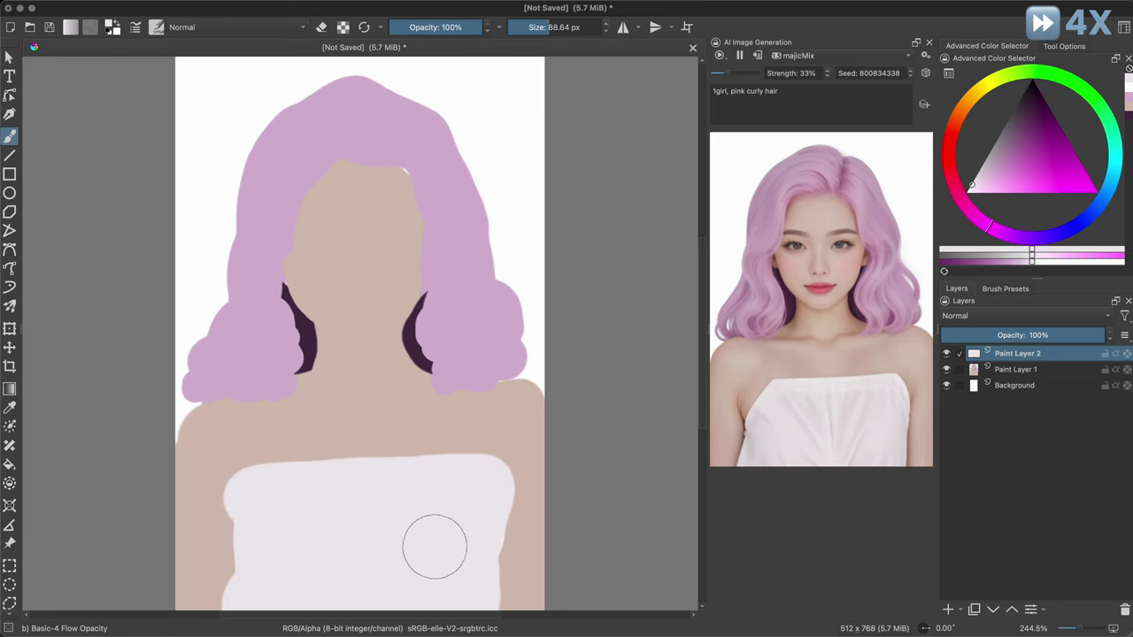
Trim the top's left and right edges with sampled skin tones.
left_click(191, 416, "ctrl")
left_click_drag(160, 328, 152, 608)
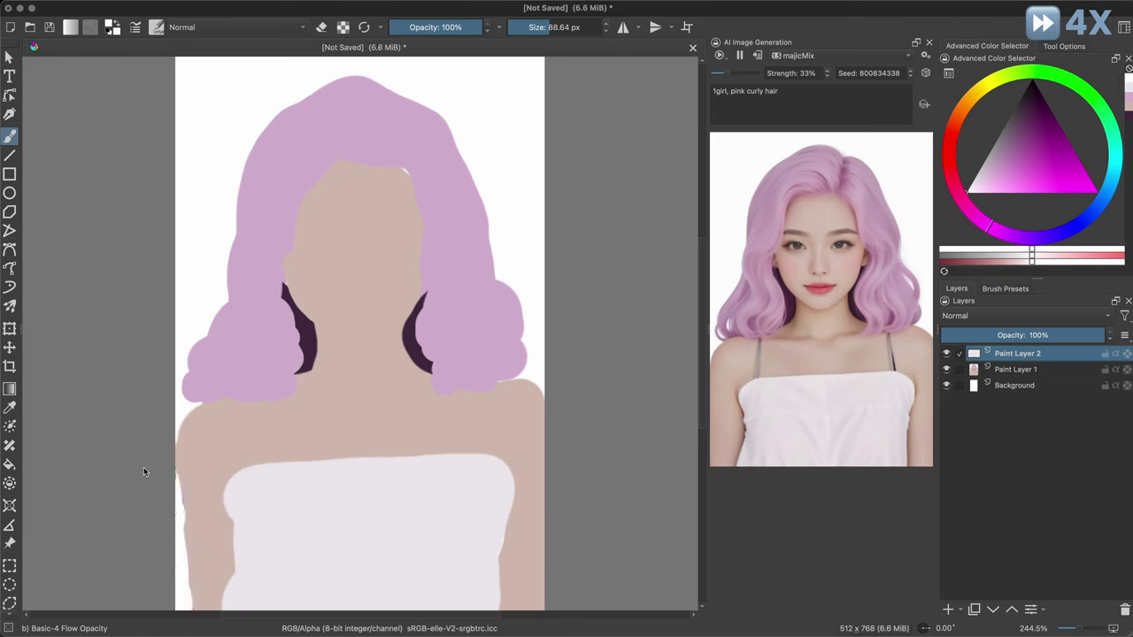
left_click(304, 483, "ctrl")
left_click_drag(576, 23, 549, 23)
left_click_drag(237, 527, 245, 609)
mouse_move(496, 544)
left_mouse_down()
mouse_move(498, 587)
mouse_move(511, 559)
mouse_move(518, 597)
mouse_move(534, 561)
left_mouse_up()
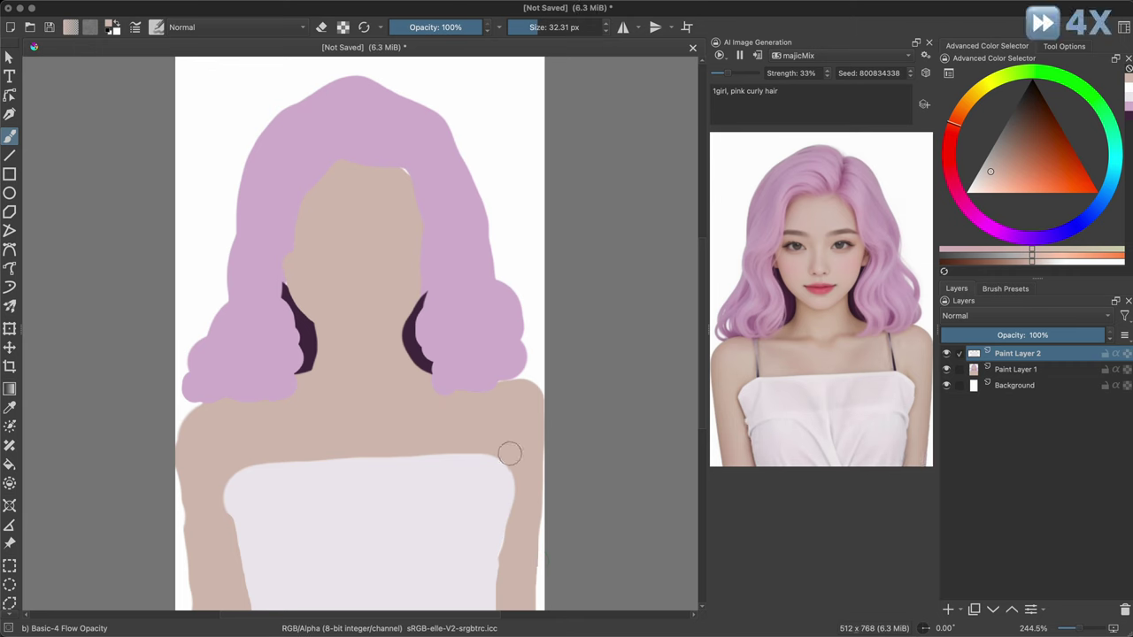
Paint two thin near-white shoulder straps with a 12 px brush.
left_click(422, 478, "ctrl")
left_click_drag(549, 26, 531, 26)
left_click_drag(467, 451, 456, 384)
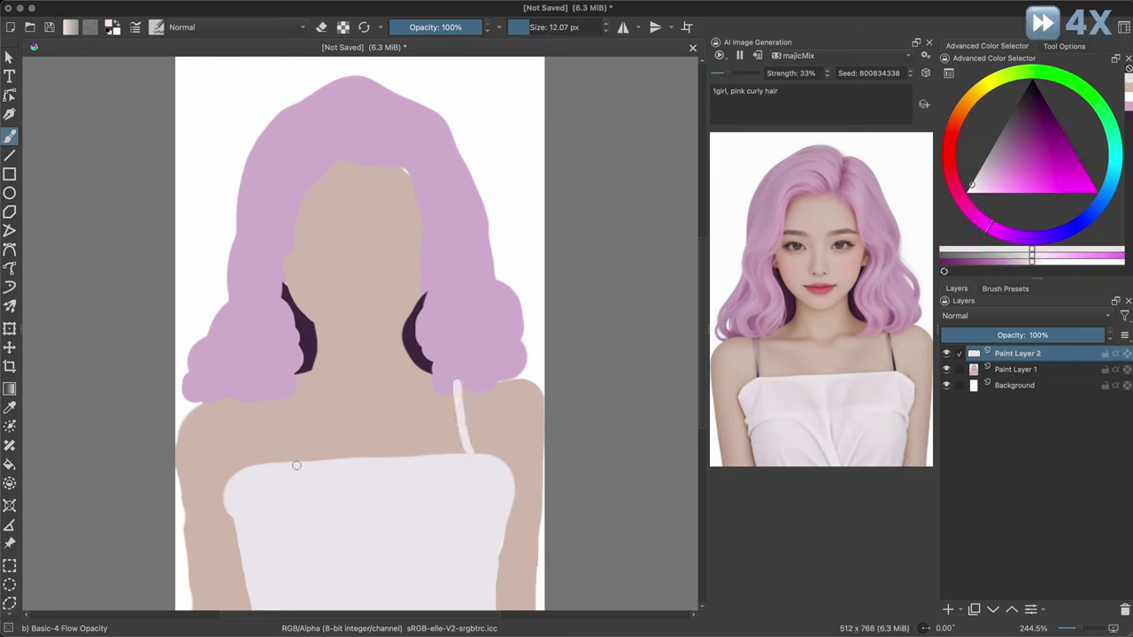
left_click_drag(281, 385, 275, 462)
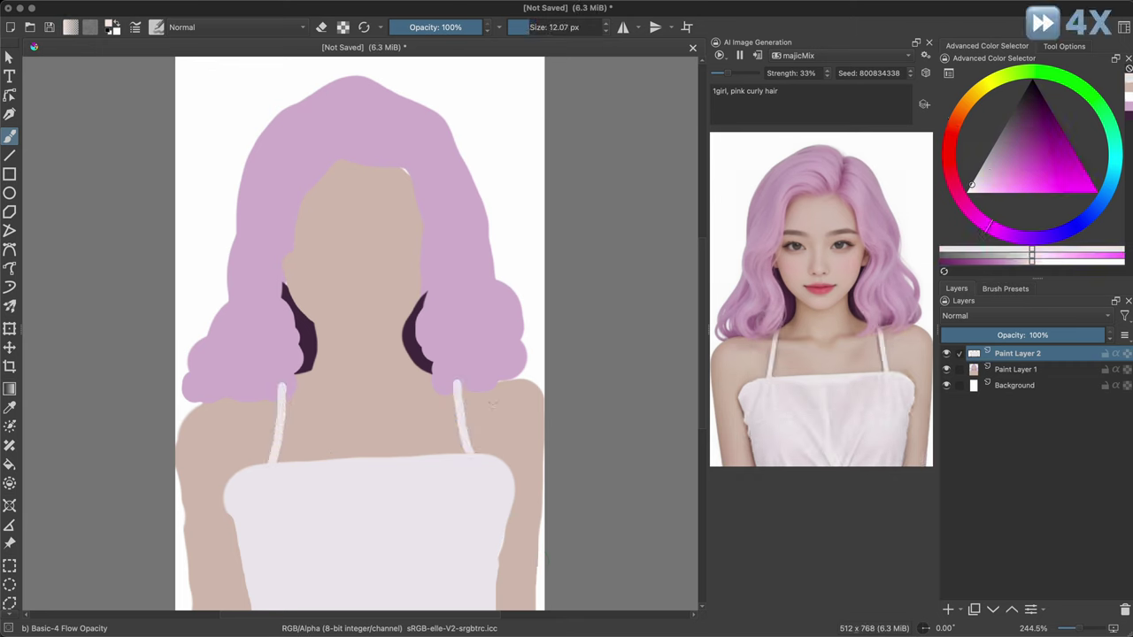
Apply the live result and raise the AI Strength to 50%.
left_click(757, 55)
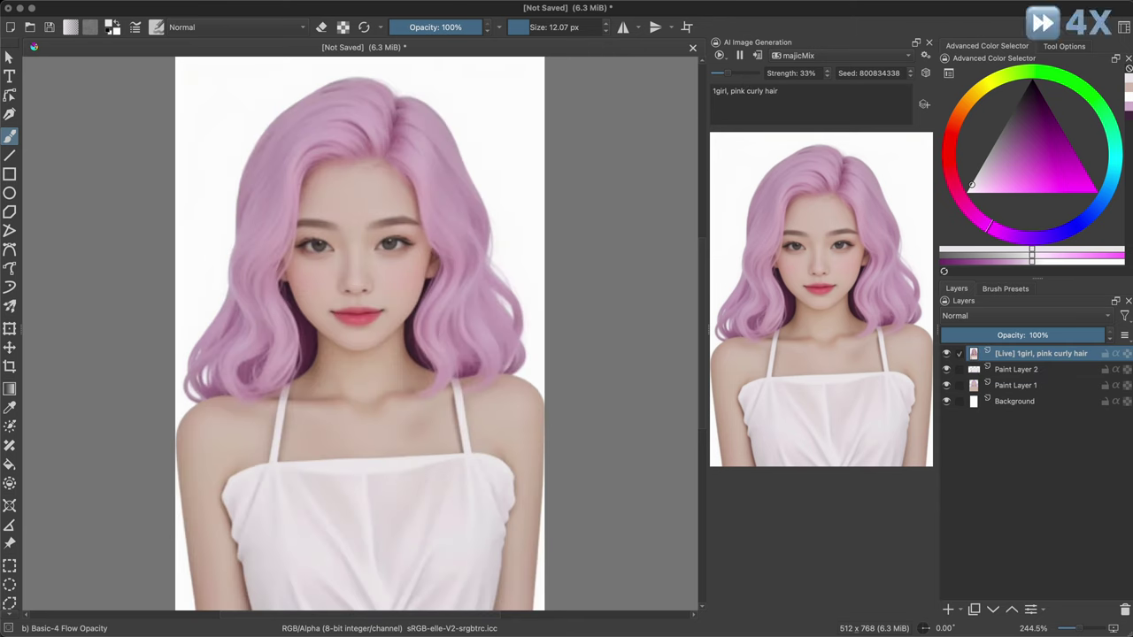
scroll(796, 73, "up", 7)
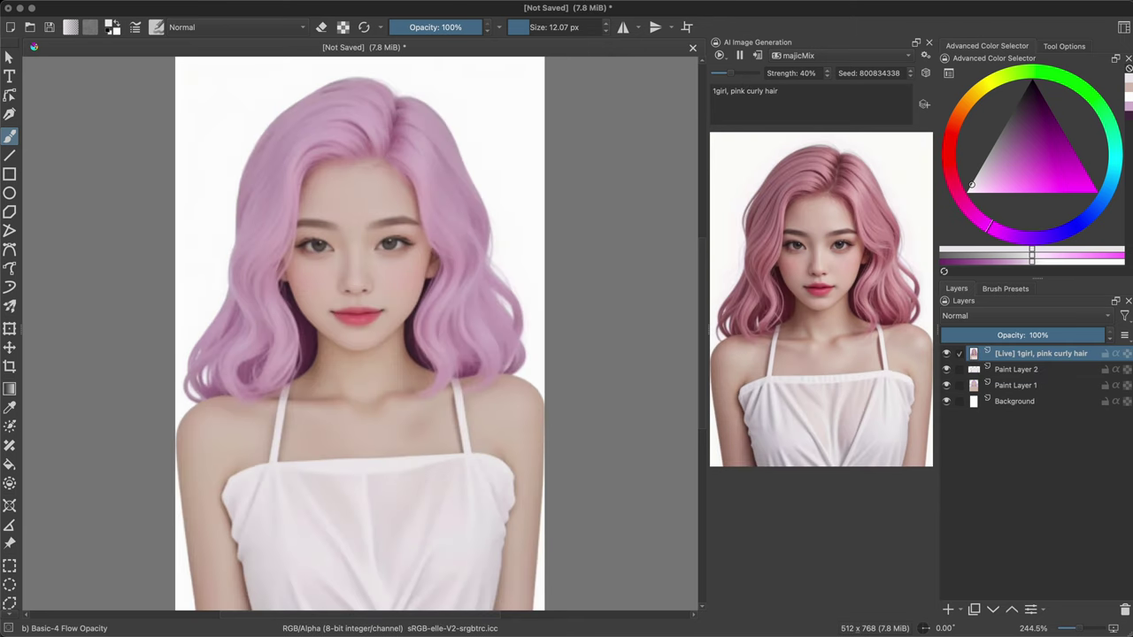
scroll(796, 72, "up", 10)
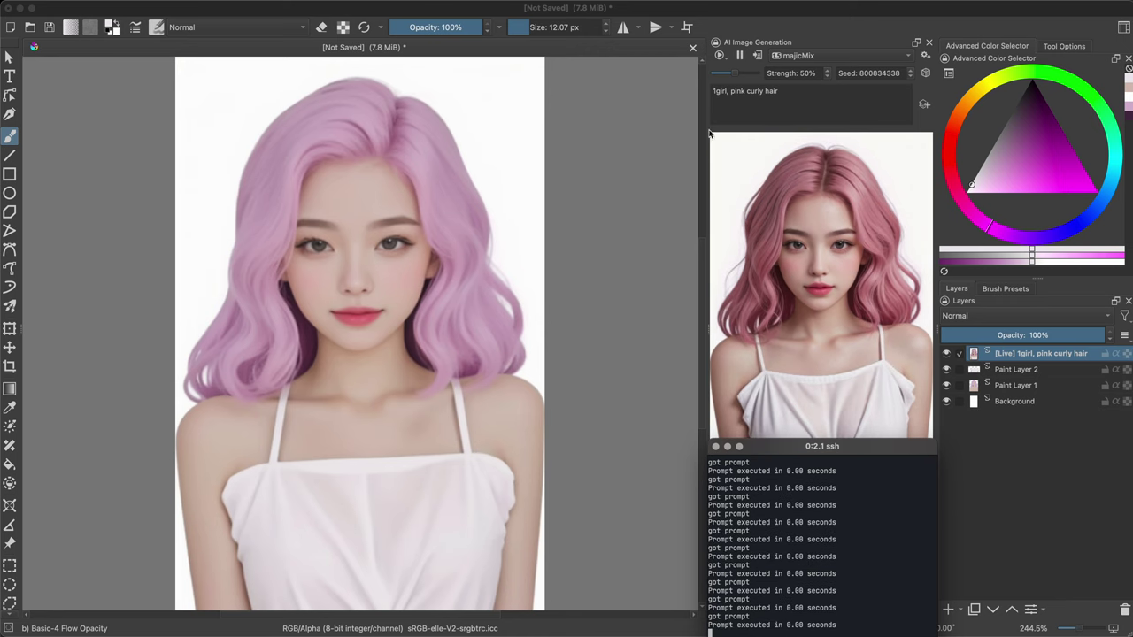
left_click(740, 55)
Paint a beige V on the chest and apply the regenerated result as a new [Live] layer.
left_click(527, 204, "ctrl")
left_click(372, 425, "ctrl")
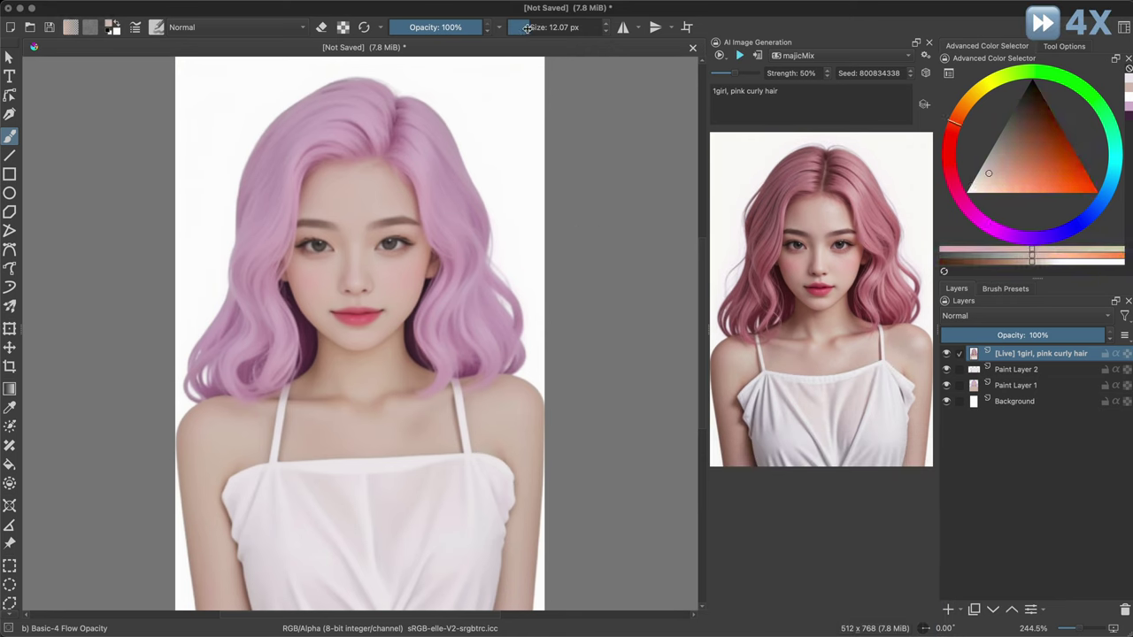
mouse_move(323, 456)
left_mouse_down()
mouse_move(407, 467)
mouse_move(361, 500)
mouse_move(393, 468)
mouse_move(382, 501)
left_mouse_up()
key("e")
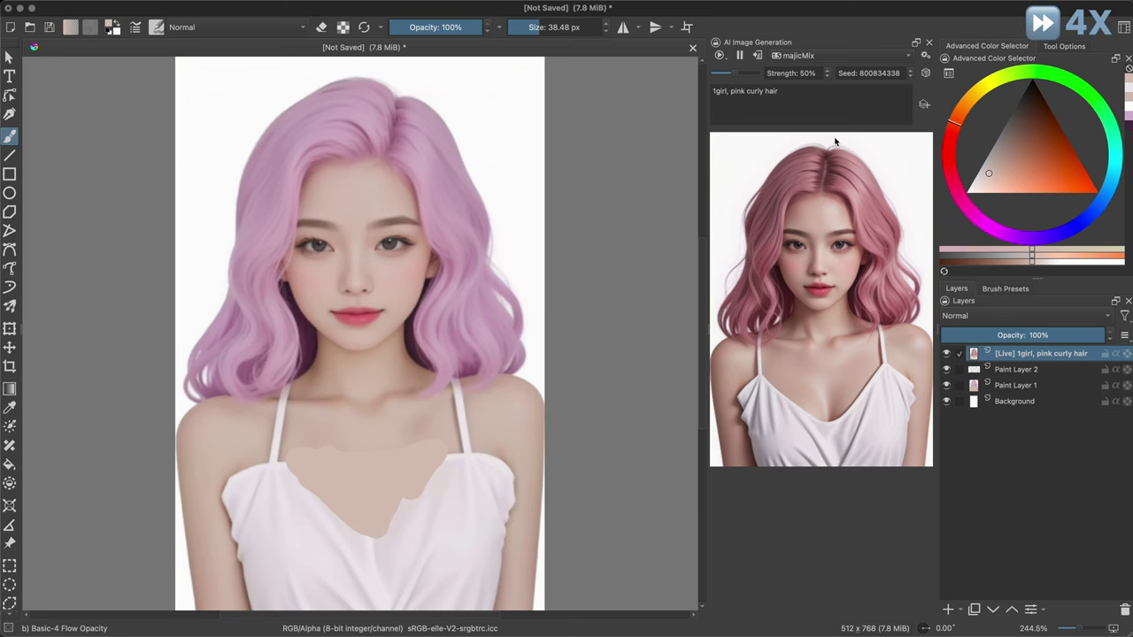
key("ctrl+z")
left_click(740, 55)
left_click(757, 54)
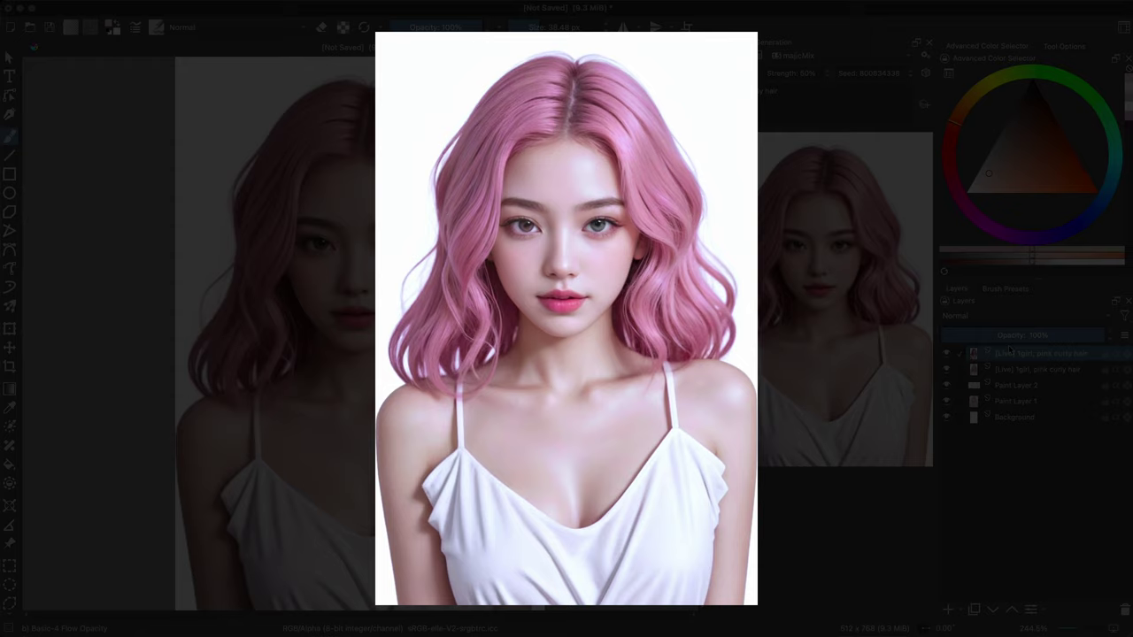
Copy the top [Live] layer via its Layers docker context menu.
right_click(1009, 358)
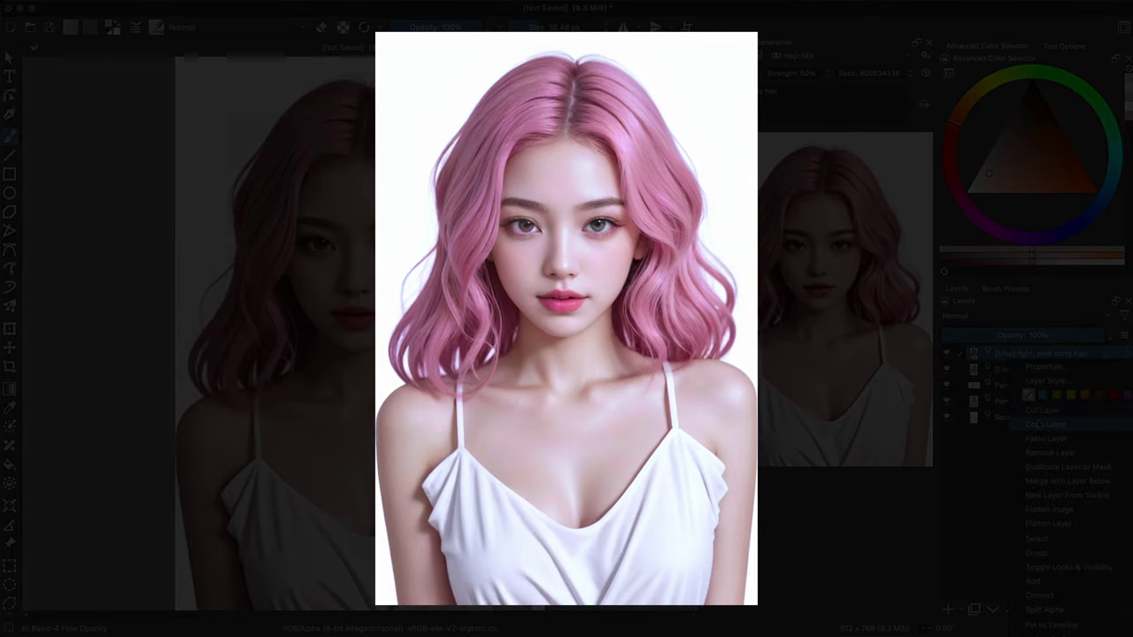
left_click(1042, 424)
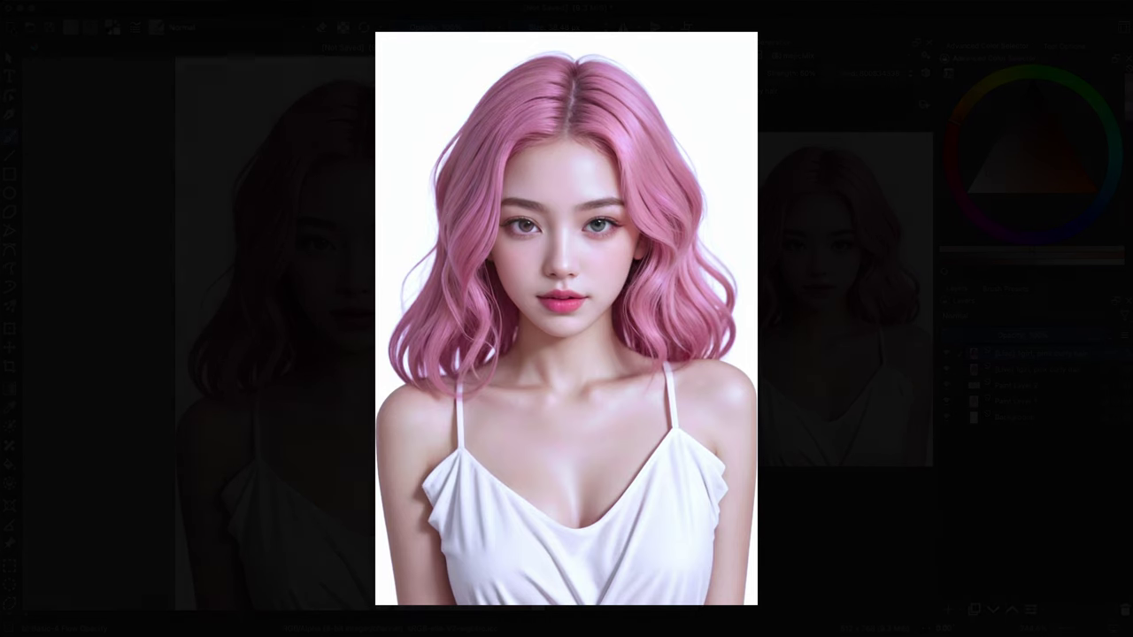